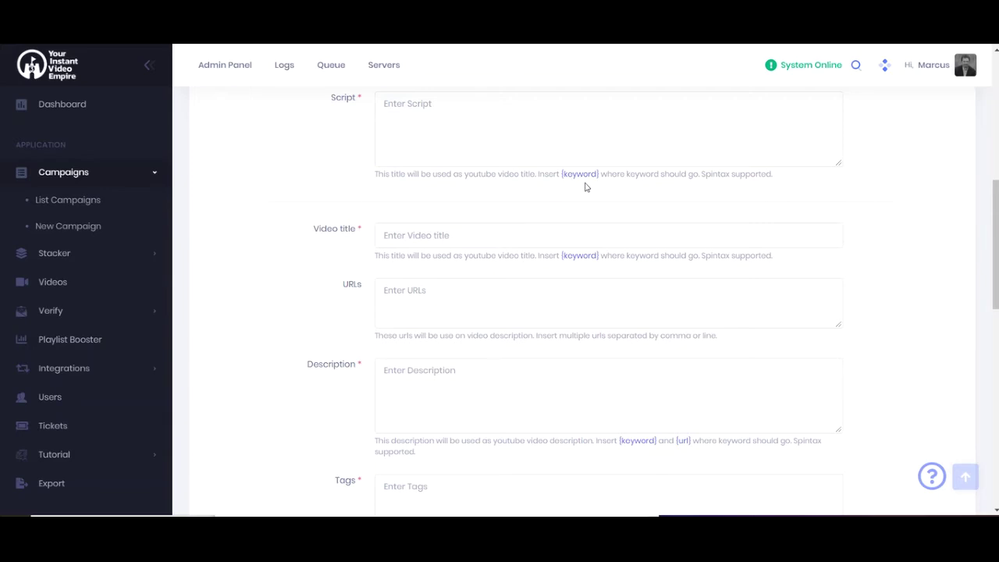
Review the campaign's content fields, from keywords and script to video title, URLs, description and tags, including their {keyword} placeholder hints
left_click_drag(993, 226, 992, 103)
left_click_drag(359, 243, 316, 248)
left_click(413, 253)
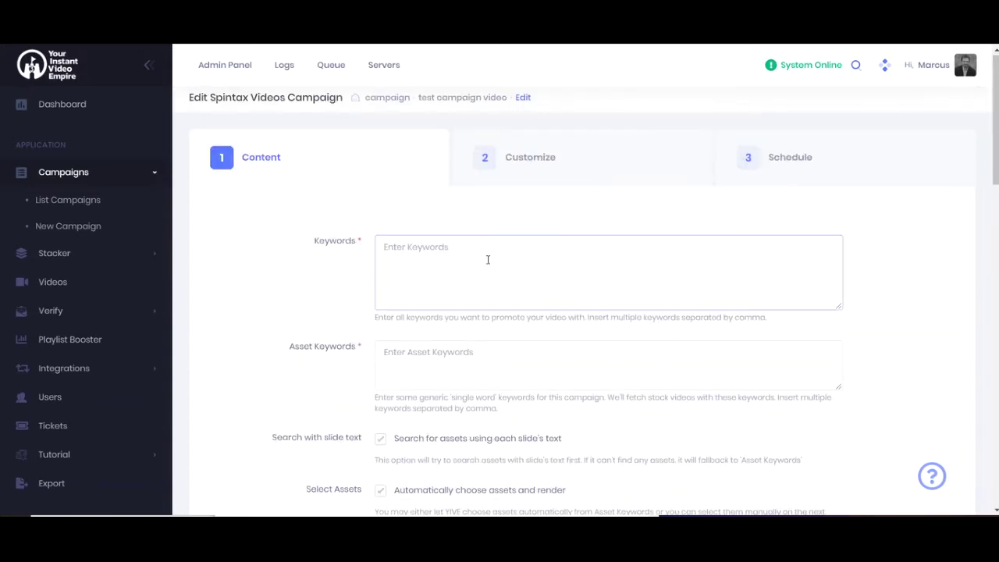
scroll(546, 273, "down", 5)
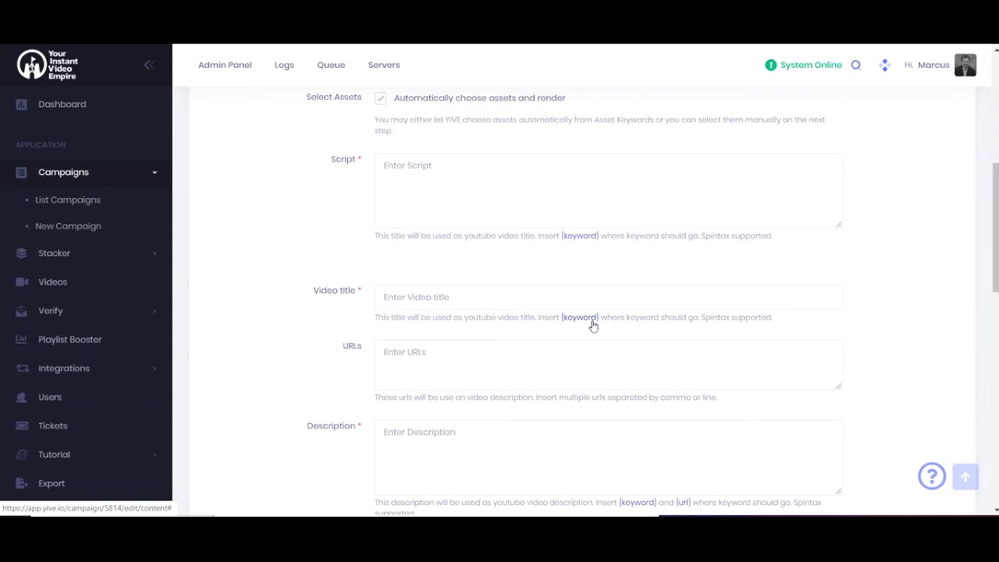
left_click(591, 322)
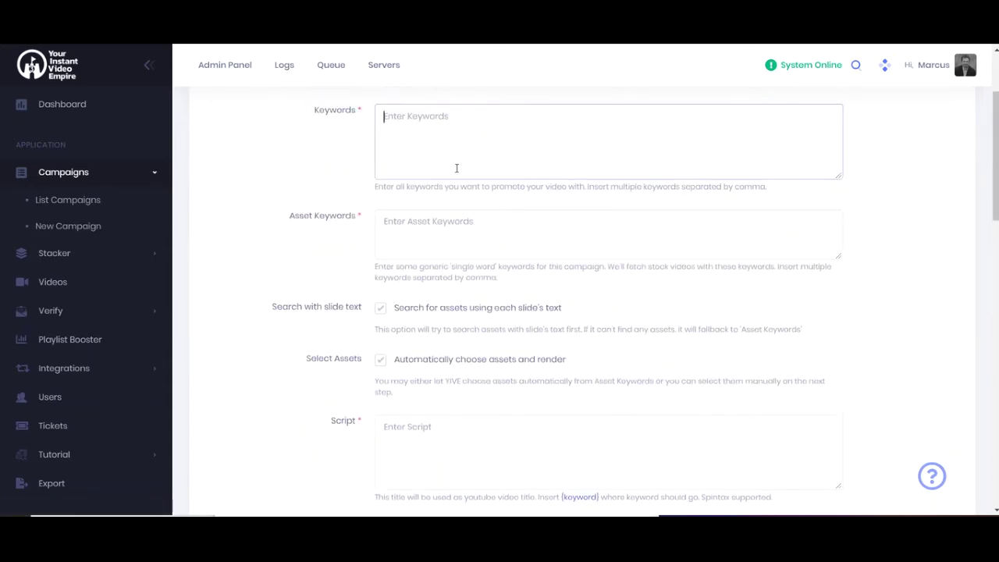
scroll(457, 177, "down", 3)
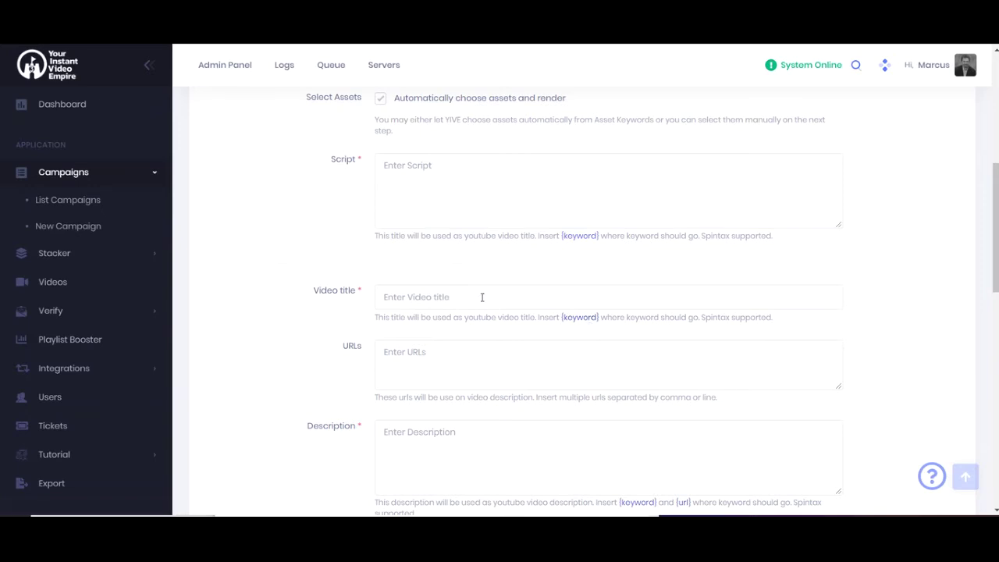
scroll(482, 297, "down", 2)
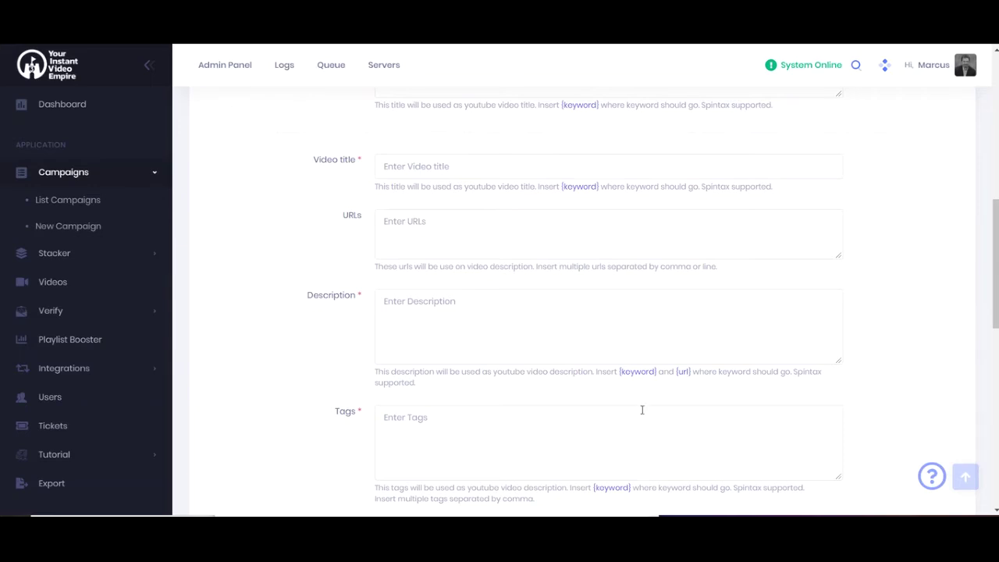
scroll(463, 404, "up", 2)
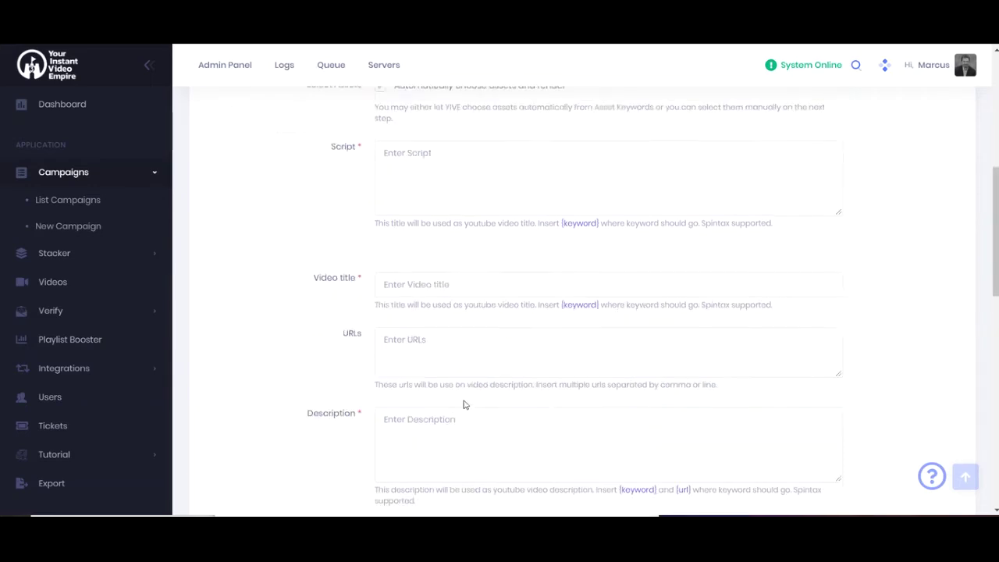
scroll(552, 255, "up", 6)
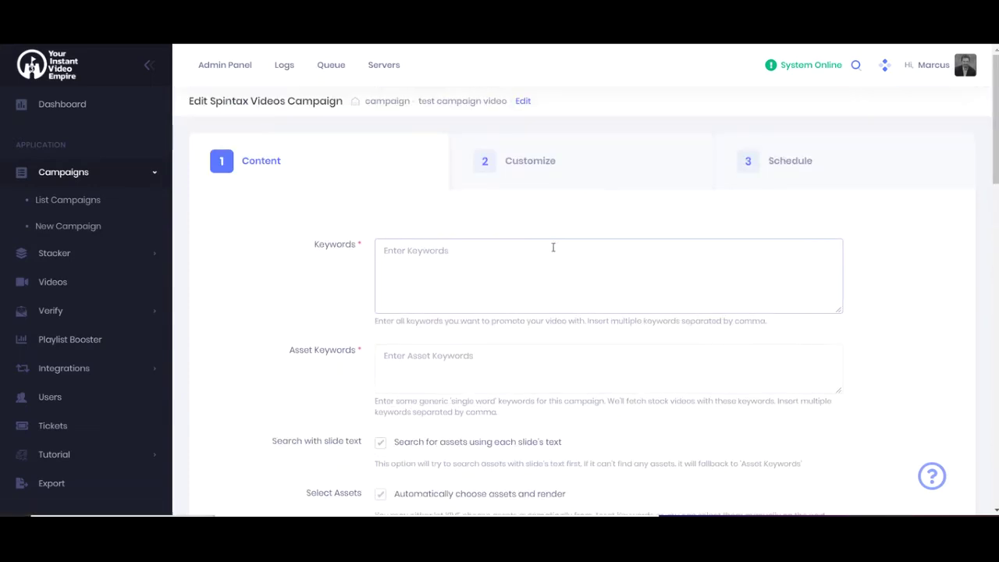
Enter "diabetes" as the campaign's keyword
left_click(509, 258)
type("diabte")
key("BackSpace")
key("BackSpace")
type("etes")
Enter the {keyword} placeholder as the script and copy it
scroll(496, 247, "down", 5)
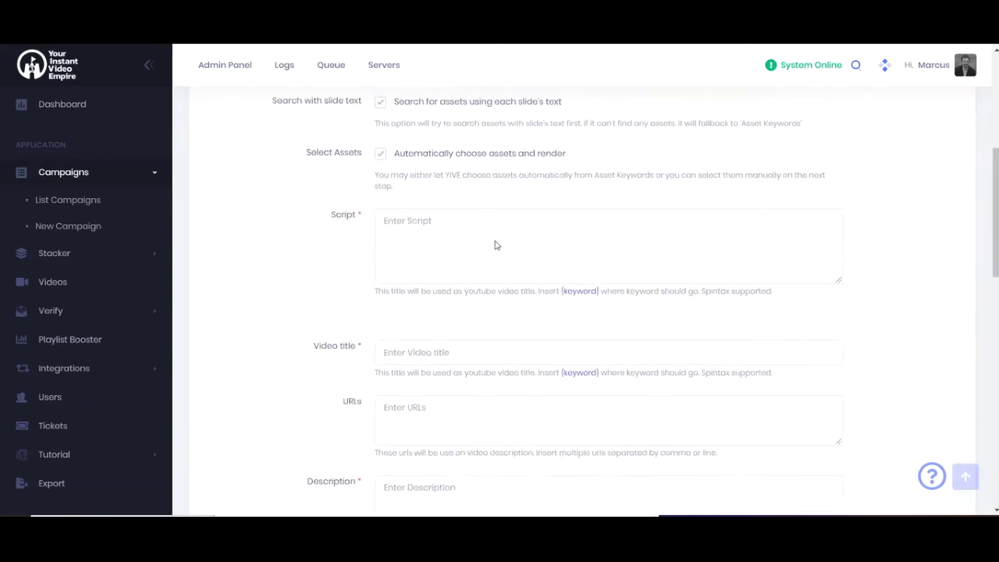
scroll(494, 245, "down", 1)
left_click(516, 187)
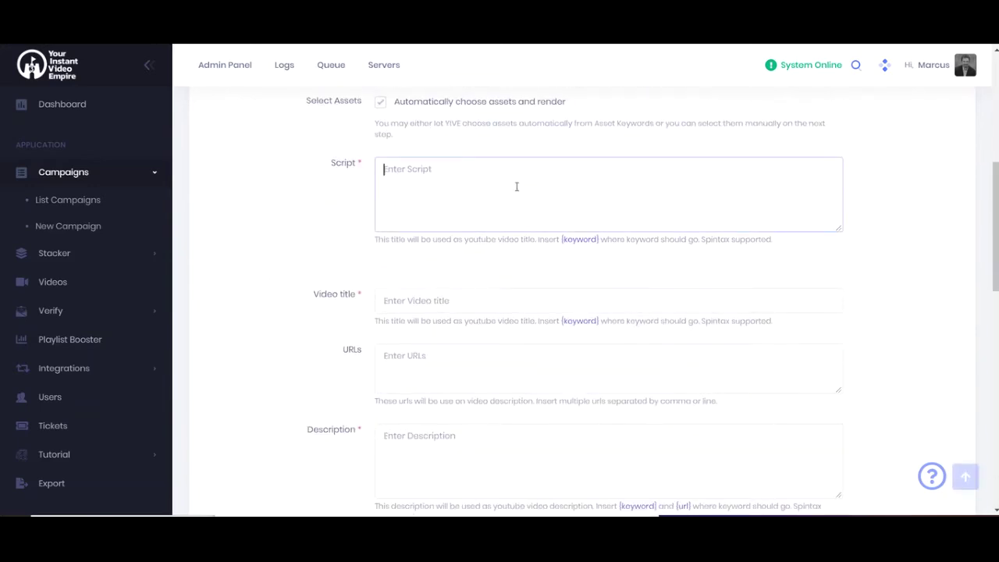
type("{keyword}")
left_click_drag(426, 170, 325, 166)
key("ctrl+c")
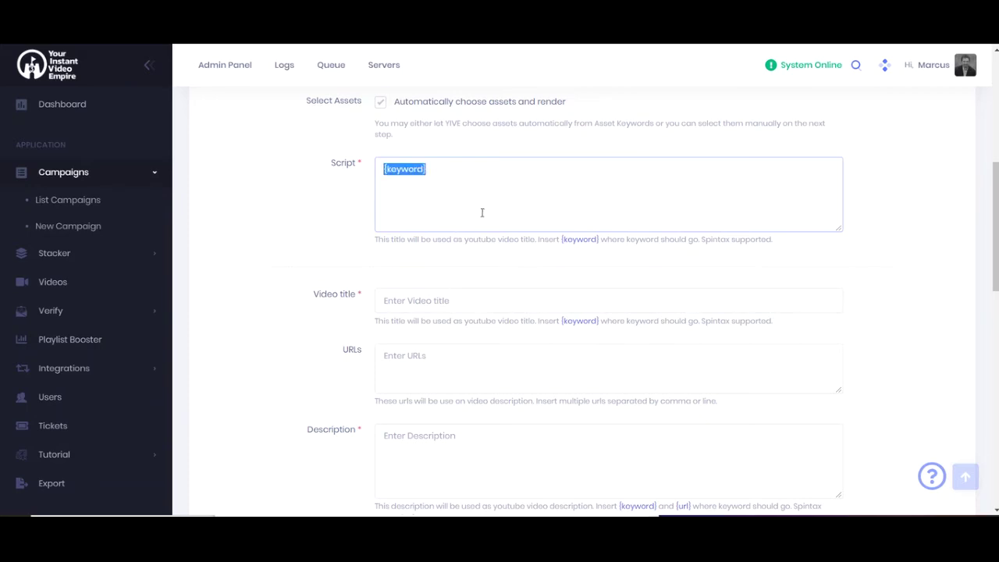
Paste the copied {keyword} placeholder into the video title and the description
left_click(477, 295)
key("ctrl+v")
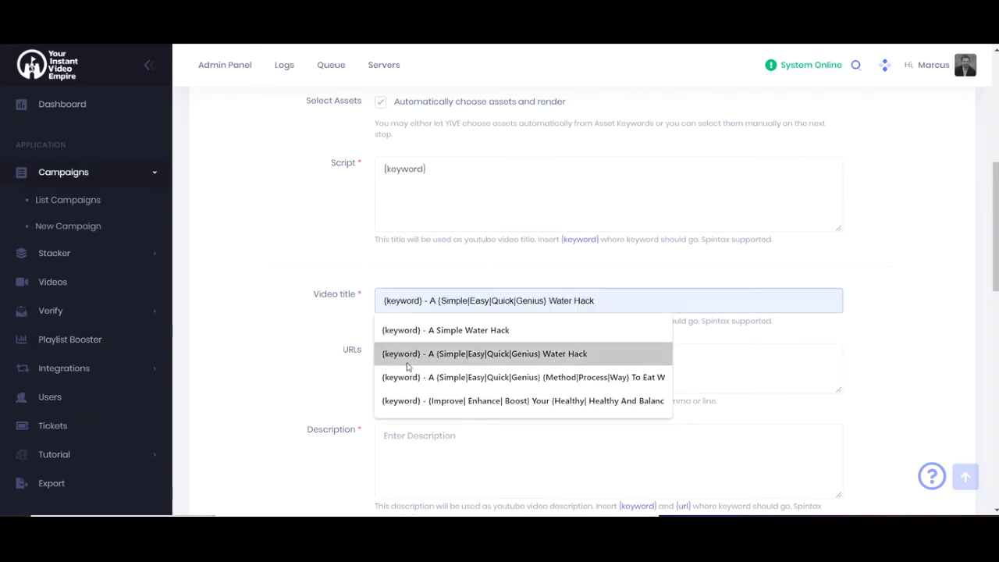
left_click(229, 296)
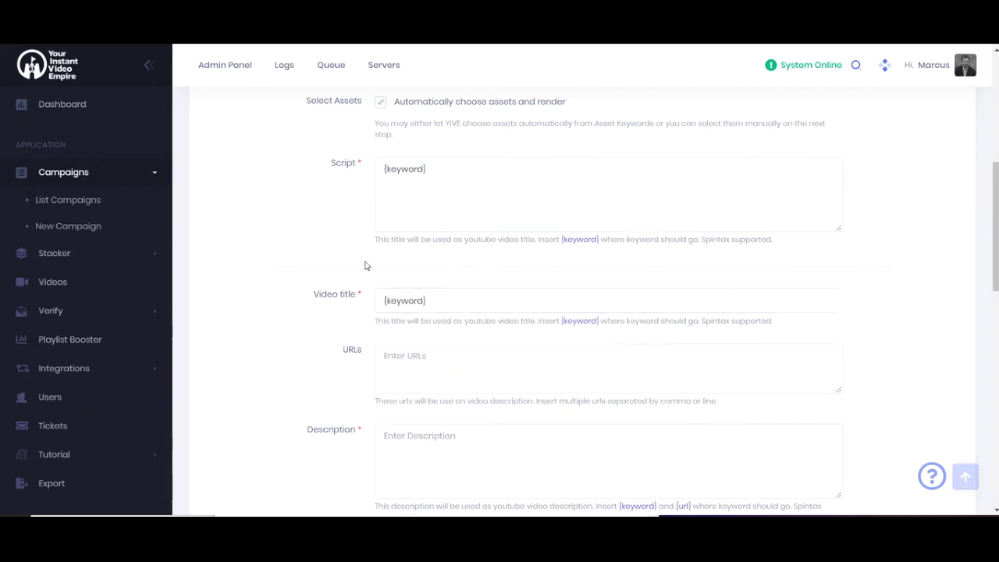
left_click(448, 433)
key("ctrl+v")
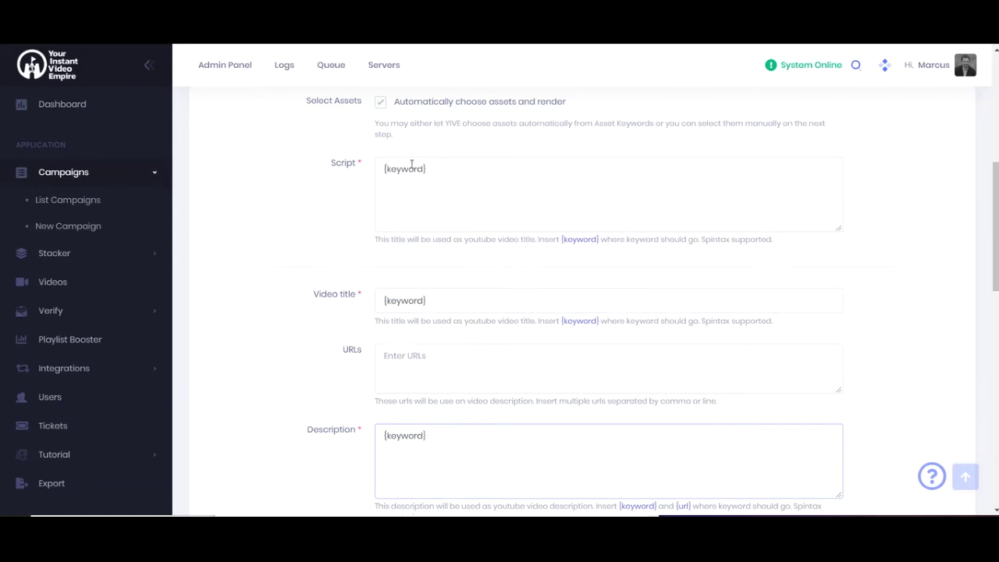
Add "diabetes diet" as a second, comma-separated campaign keyword
scroll(412, 165, "up", 5)
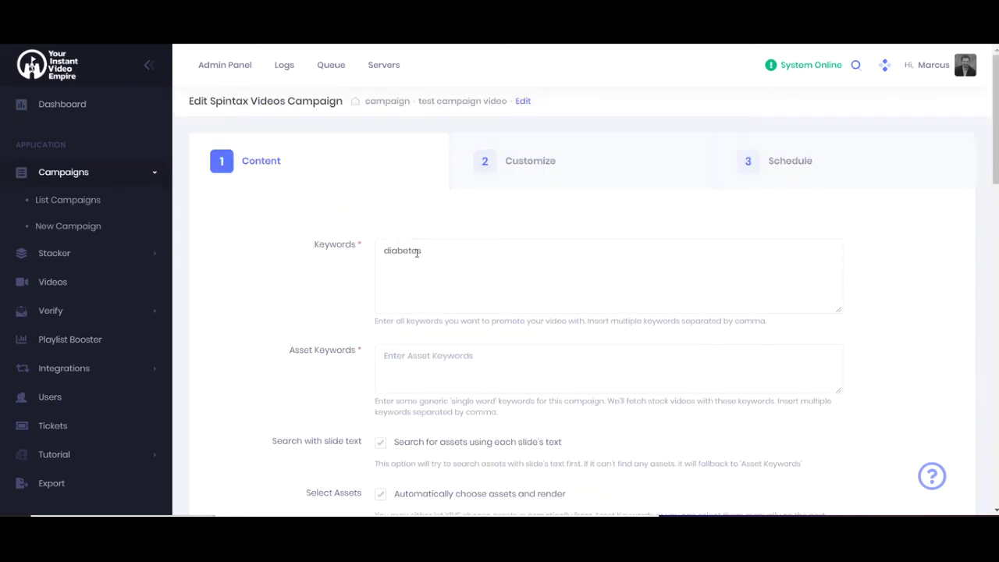
left_click(435, 246)
type(", d")
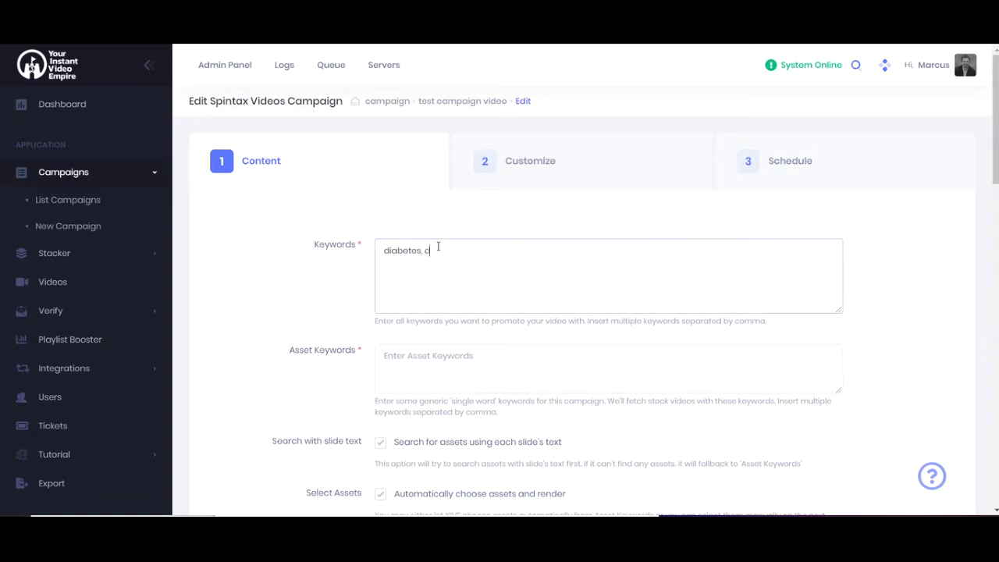
type("iabetes diet")
Compare the two campaign keywords with the {keyword} placeholders in the script, video title and description
scroll(462, 254, "down", 1)
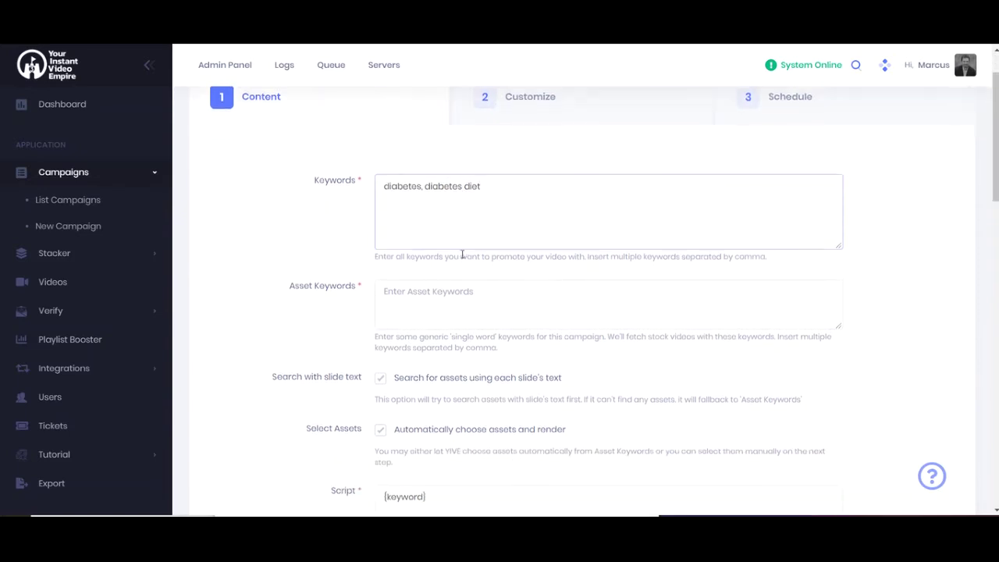
scroll(465, 253, "down", 4)
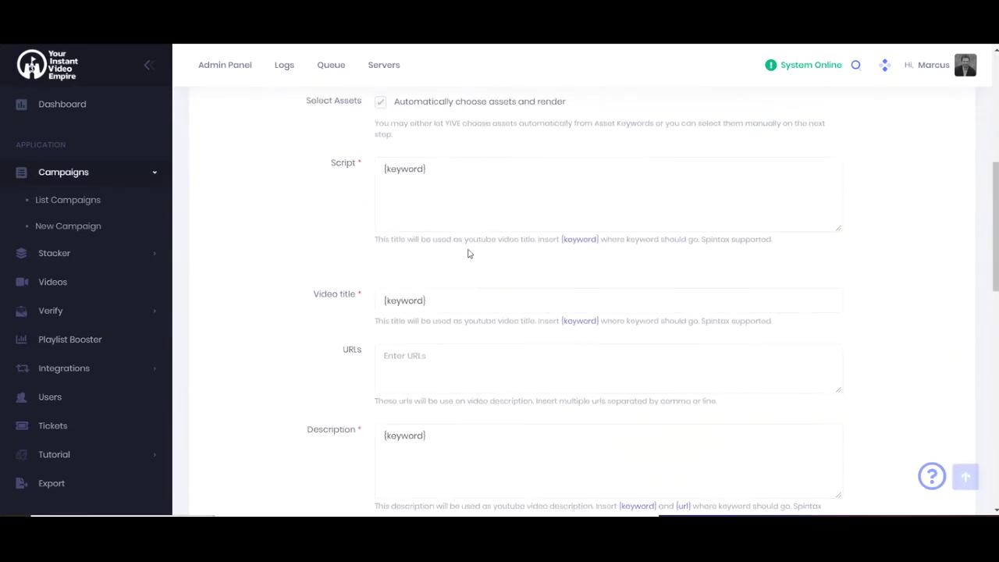
scroll(468, 254, "up", 5)
left_click_drag(383, 250, 422, 253)
scroll(465, 236, "down", 4)
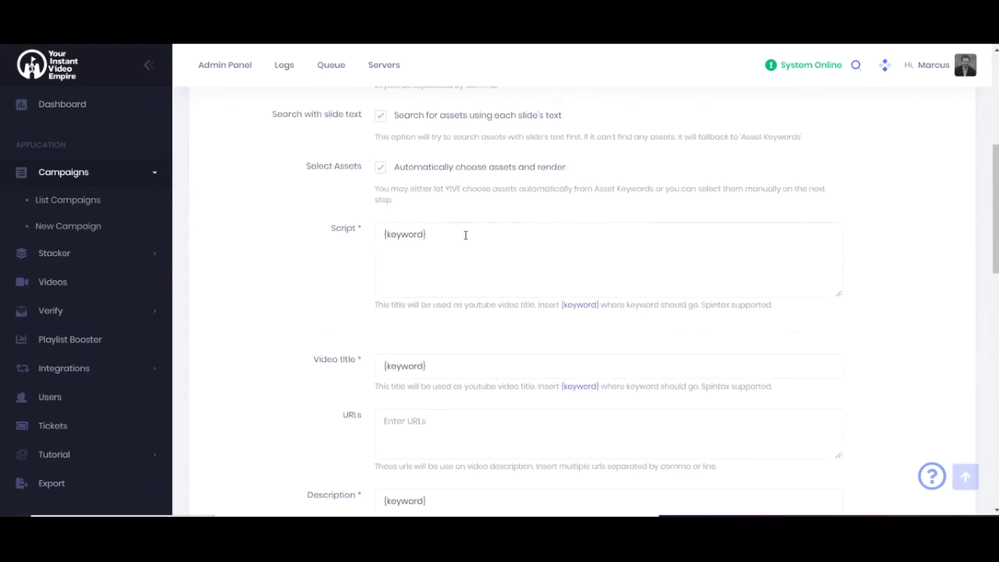
scroll(440, 367, "down", 3)
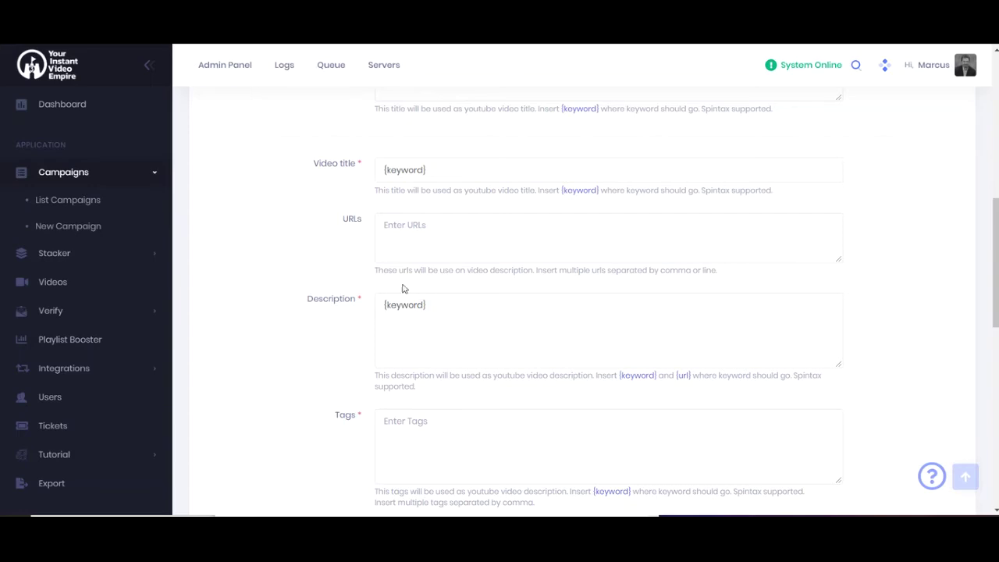
scroll(390, 269, "up", 10)
left_click(424, 262)
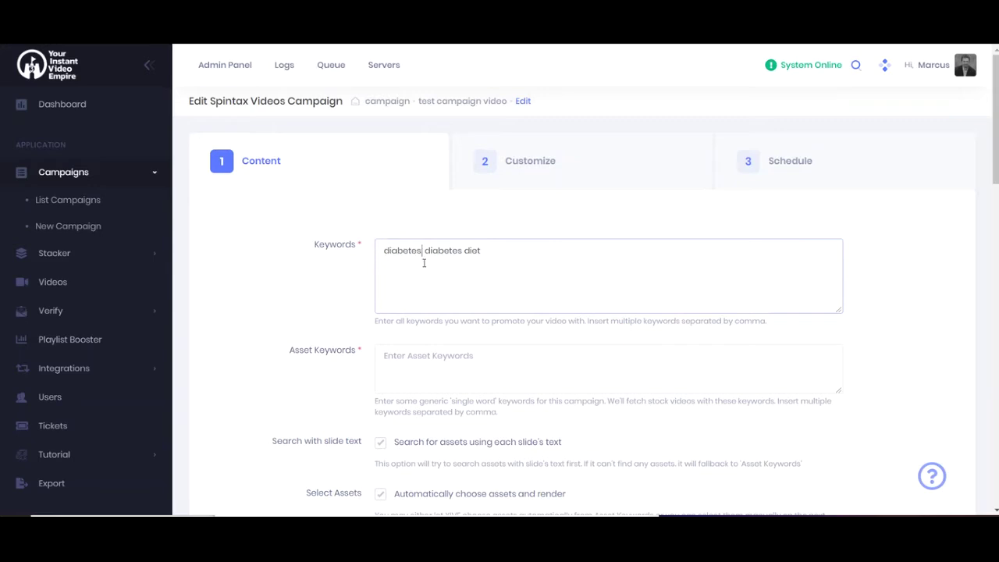
Enter product1.com and product2.com on separate lines as the campaign's URLs
scroll(421, 269, "down", 6)
double_click(352, 286)
left_click(422, 288)
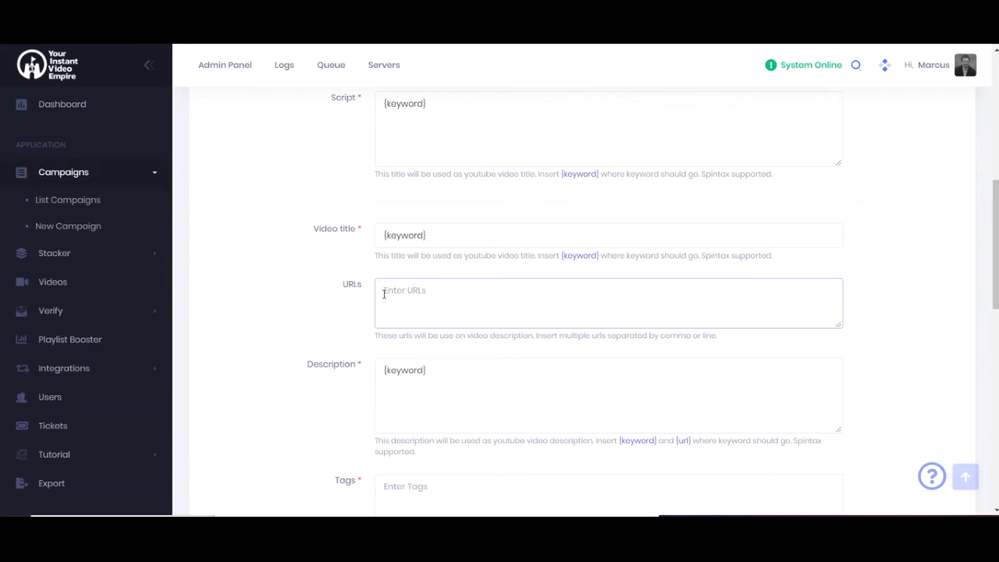
type("product1.com")
key("Return")
type("product")
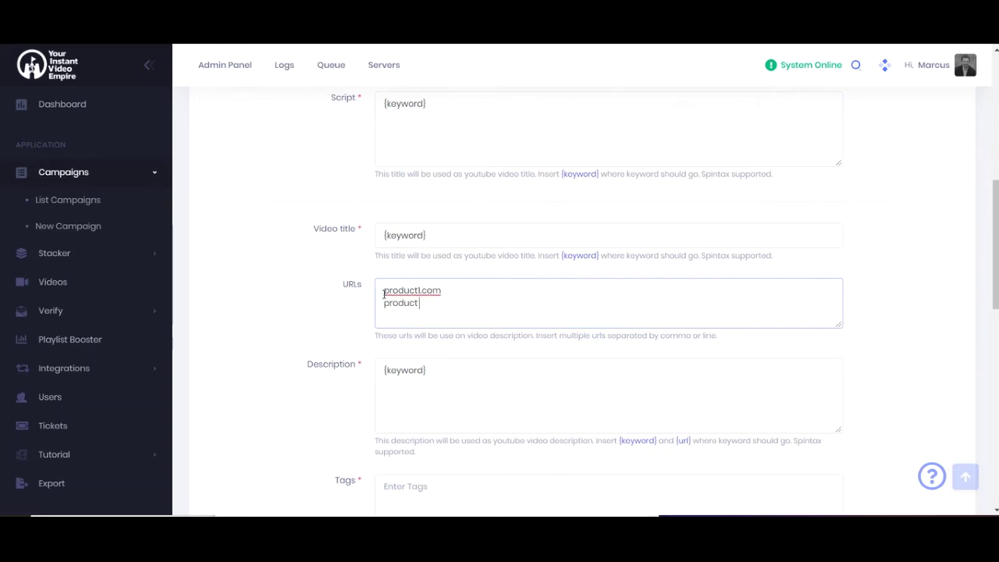
type("2.com")
Append "- {url}" after the {keyword} placeholder in the description
left_click(475, 372)
type("- {url")
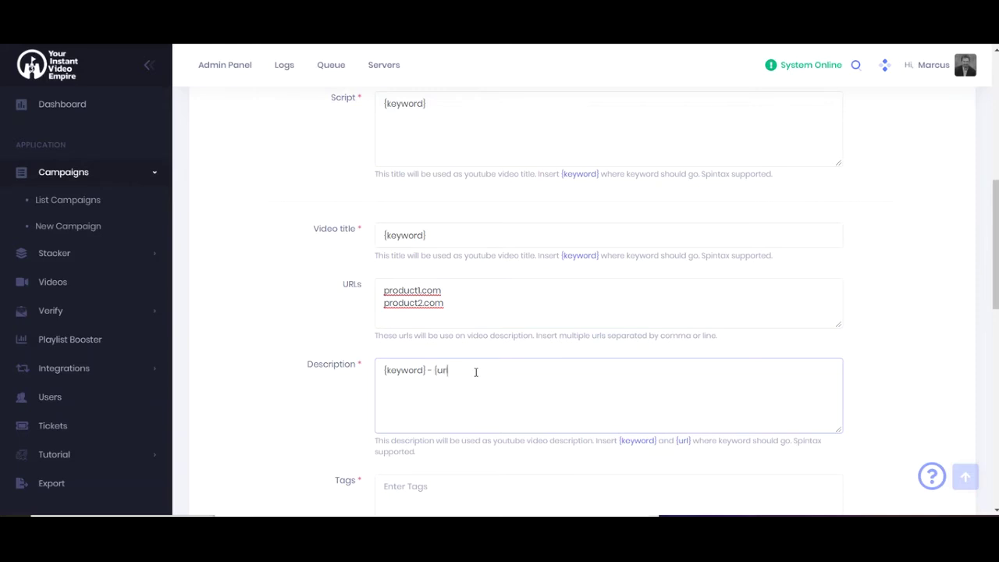
type("}")
Check the campaign keywords against the two product URLs and the {keyword} and {url} placeholders in the description
scroll(430, 296, "up", 10)
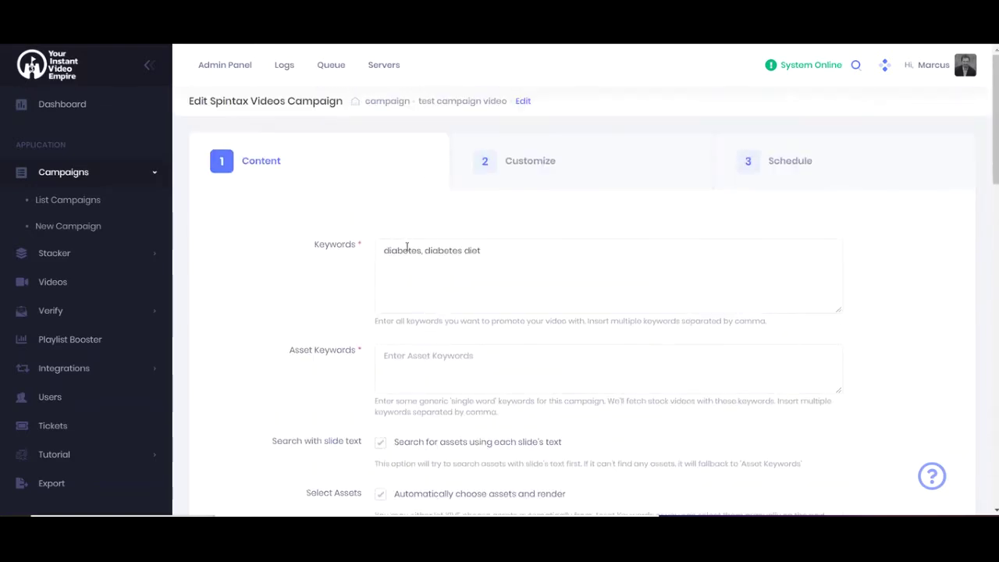
scroll(405, 253, "down", 10)
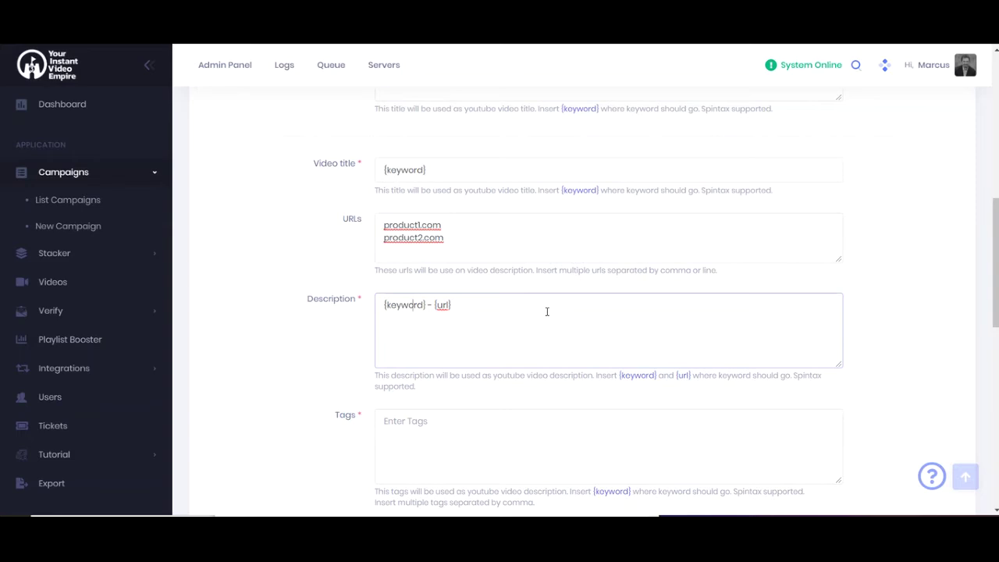
scroll(545, 314, "up", 1)
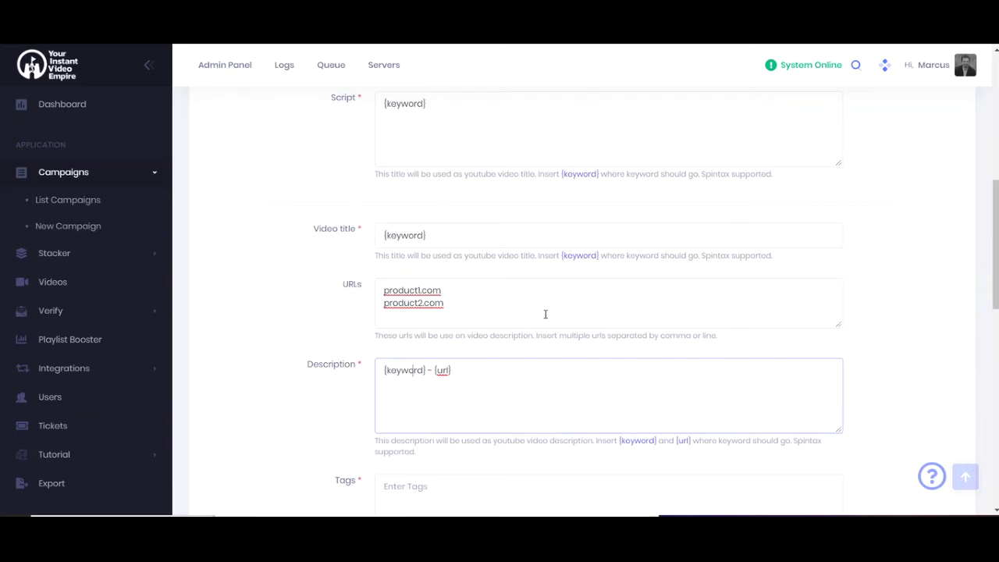
scroll(545, 314, "up", 5)
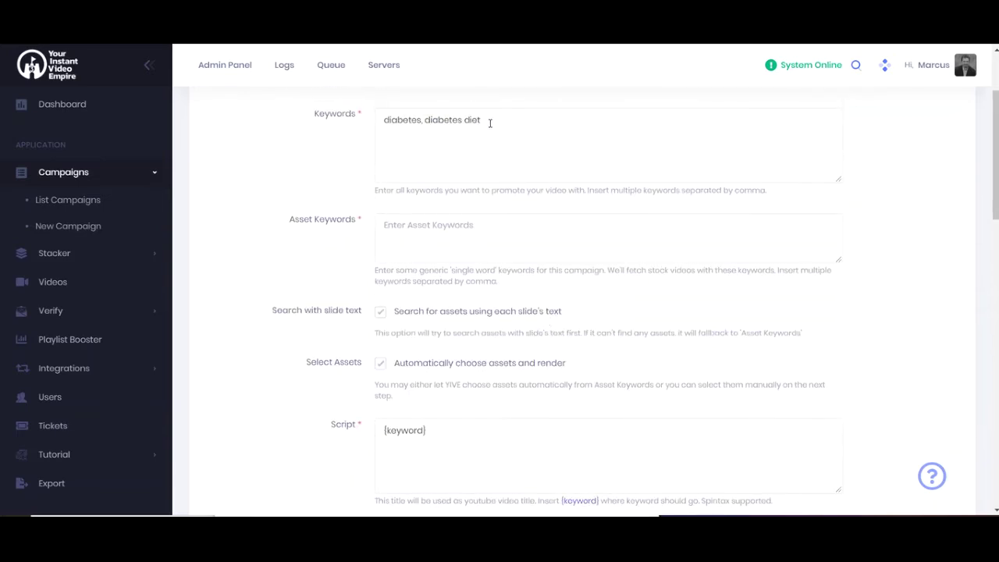
scroll(490, 122, "down", 5)
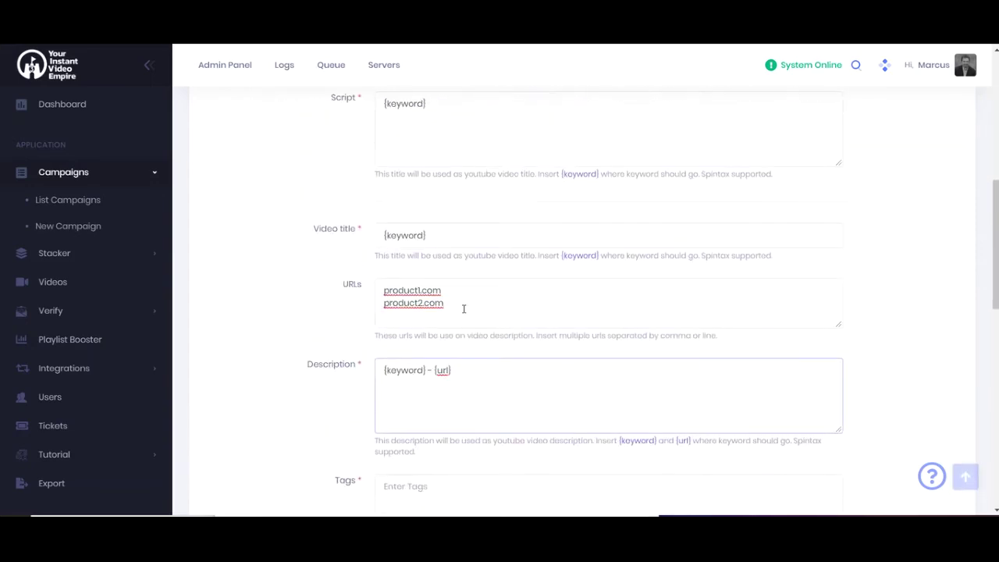
scroll(463, 309, "up", 6)
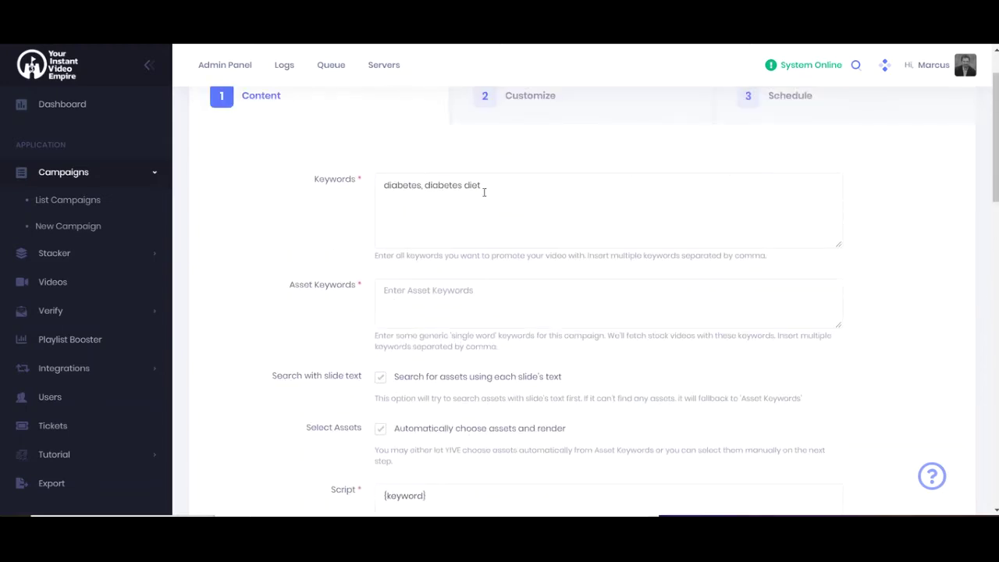
scroll(484, 192, "down", 7)
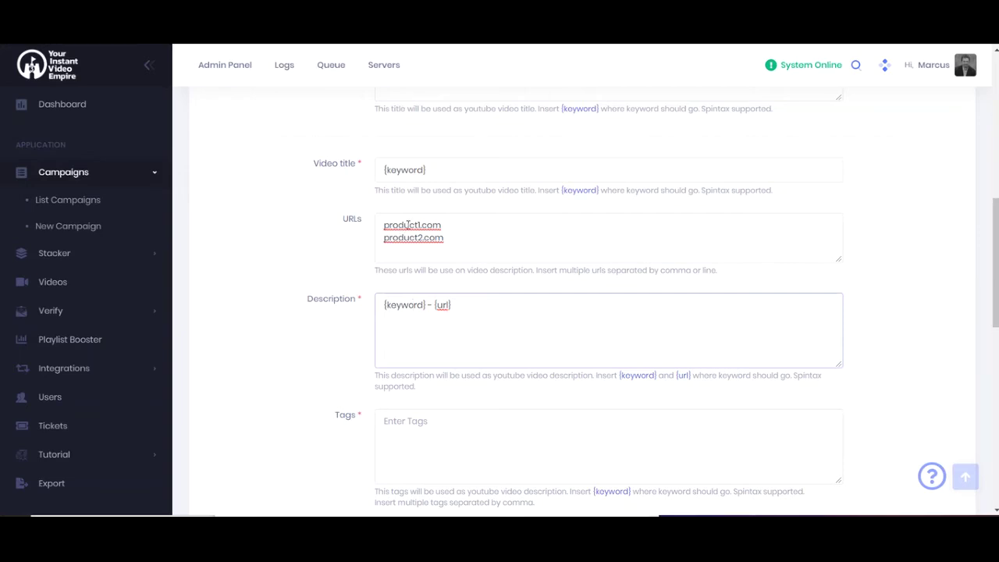
left_click_drag(388, 226, 443, 225)
left_click_drag(384, 243, 455, 245)
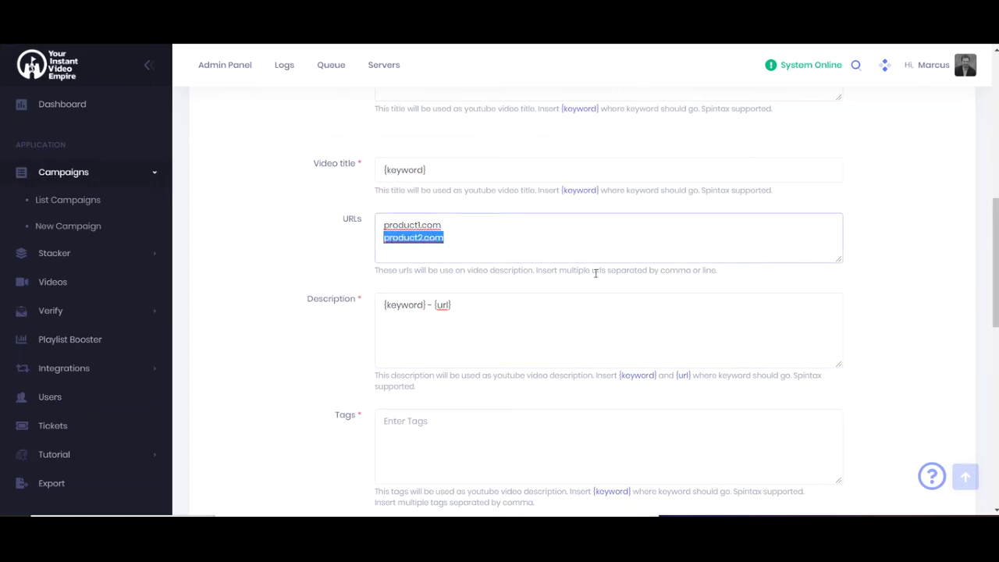
left_click(558, 245)
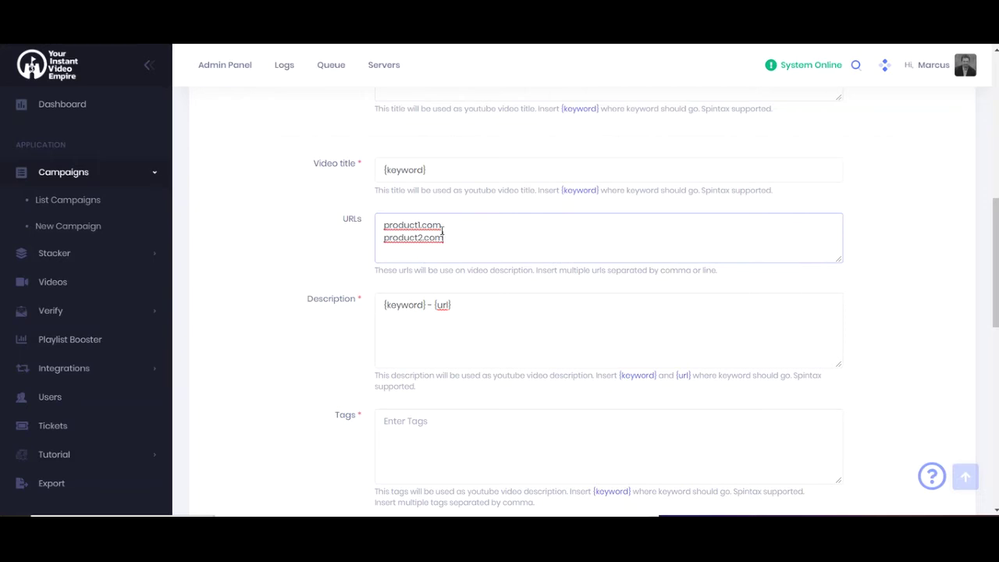
Clear both product URLs and remove "- {url}" from the description, leaving only {keyword}
left_click_drag(468, 238, 375, 225)
key("BackSpace")
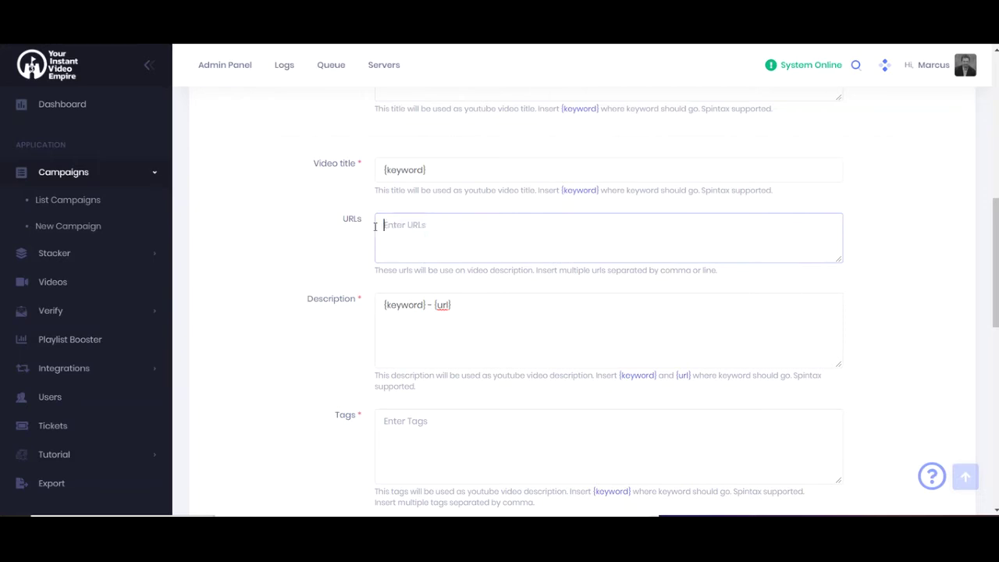
left_click(457, 304)
key("BackSpace")
key("BackSpace")
key("BackSpace")
key("BackSpace")
key("BackSpace")
key("BackSpace")
key("BackSpace")
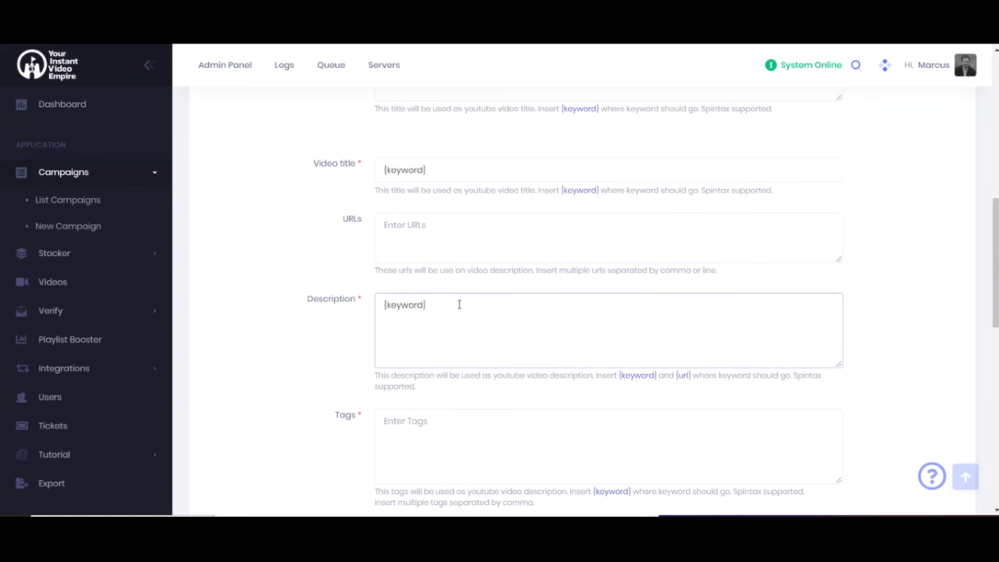
left_click(231, 295)
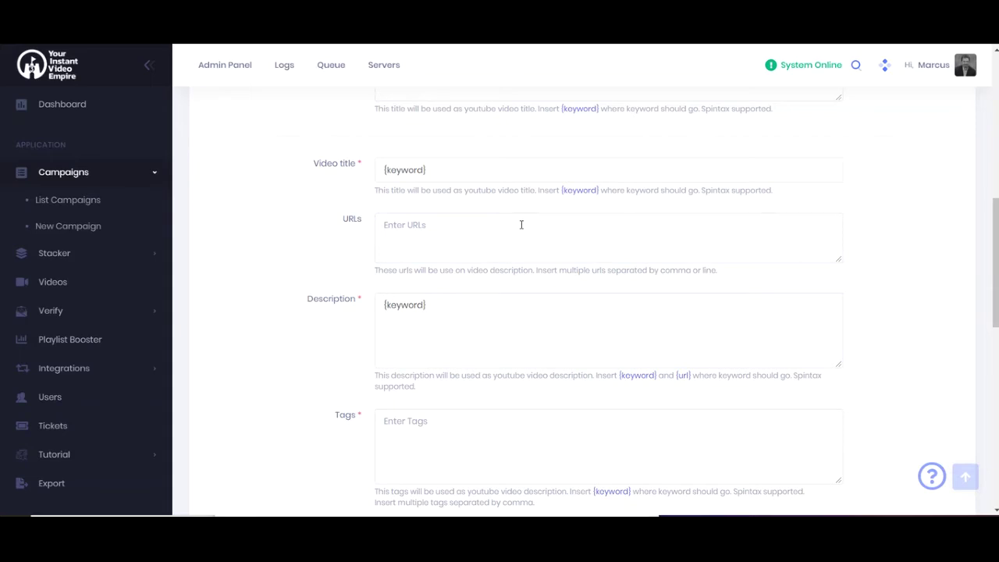
scroll(521, 225, "up", 2)
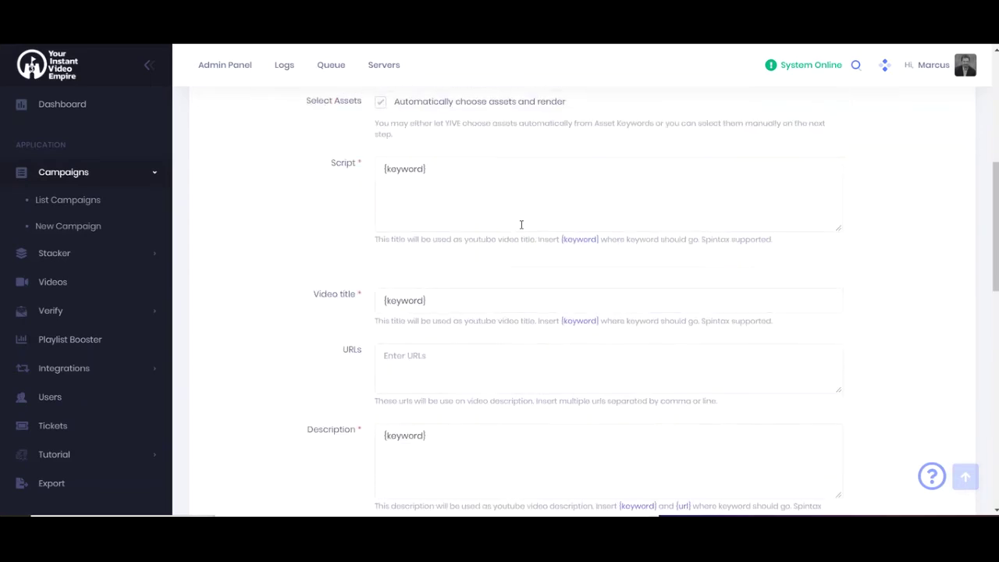
scroll(521, 225, "down", 3)
type("- ")
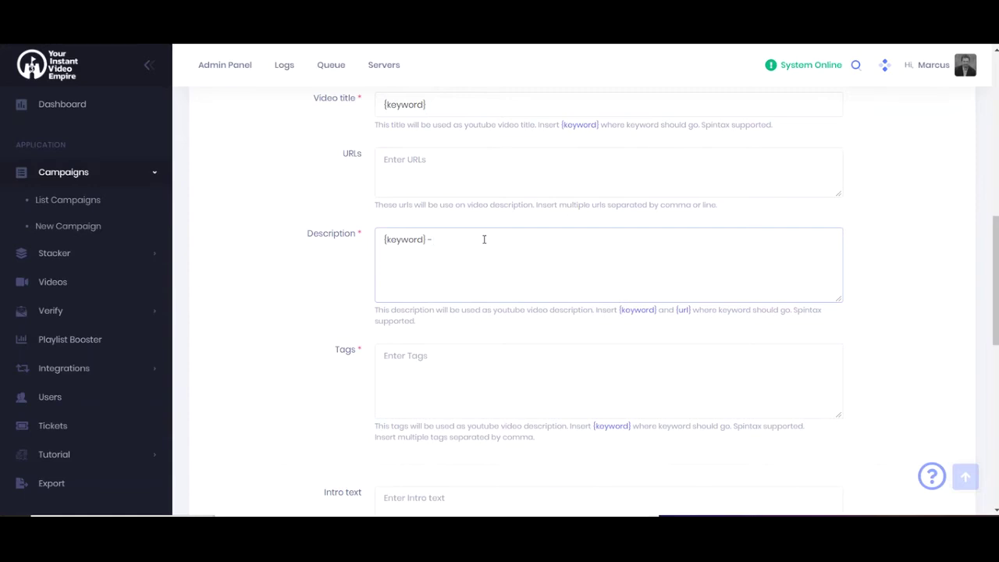
type("rebrand.ly/product1")
left_click(434, 240)
type("https://")
left_click(385, 161)
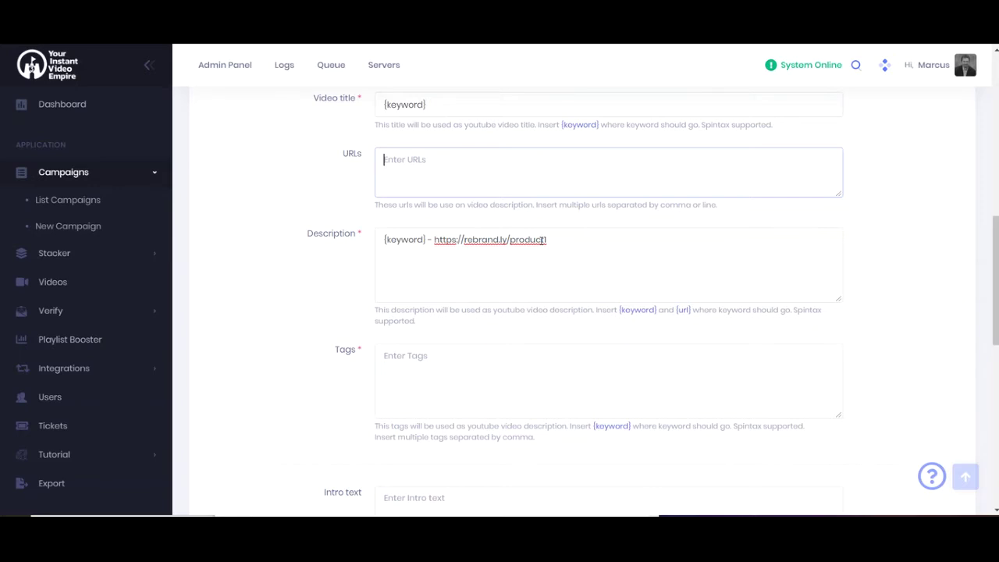
Review the campaign's content settings from the keywords, script, title and description through the tags, intro and outro options
scroll(601, 234, "up", 3)
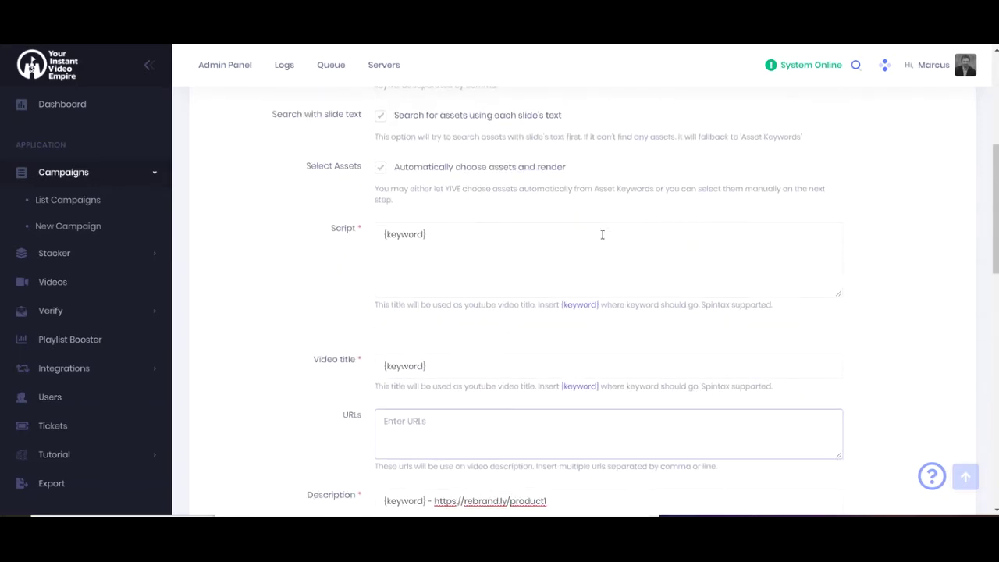
scroll(560, 237, "up", 4)
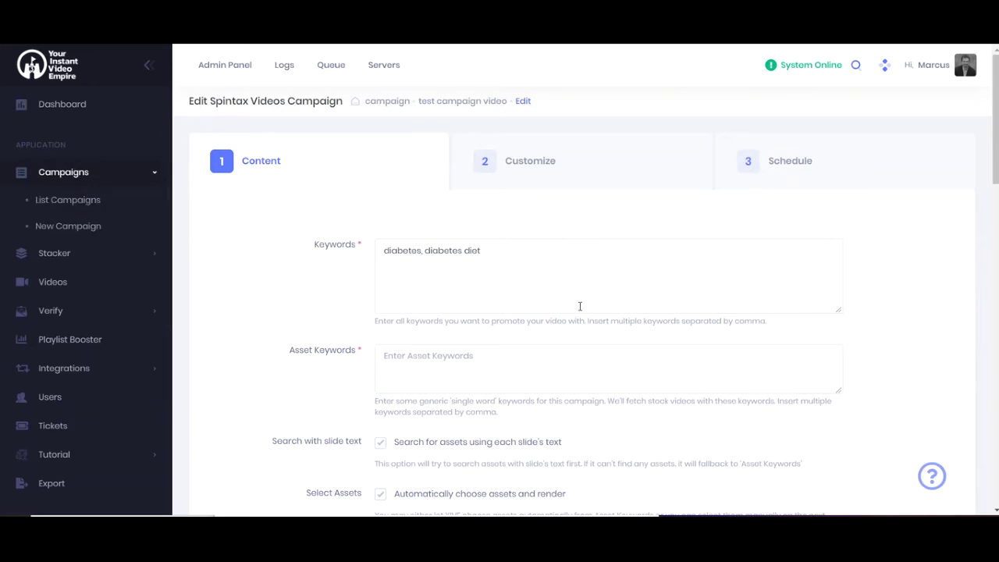
scroll(580, 308, "down", 3)
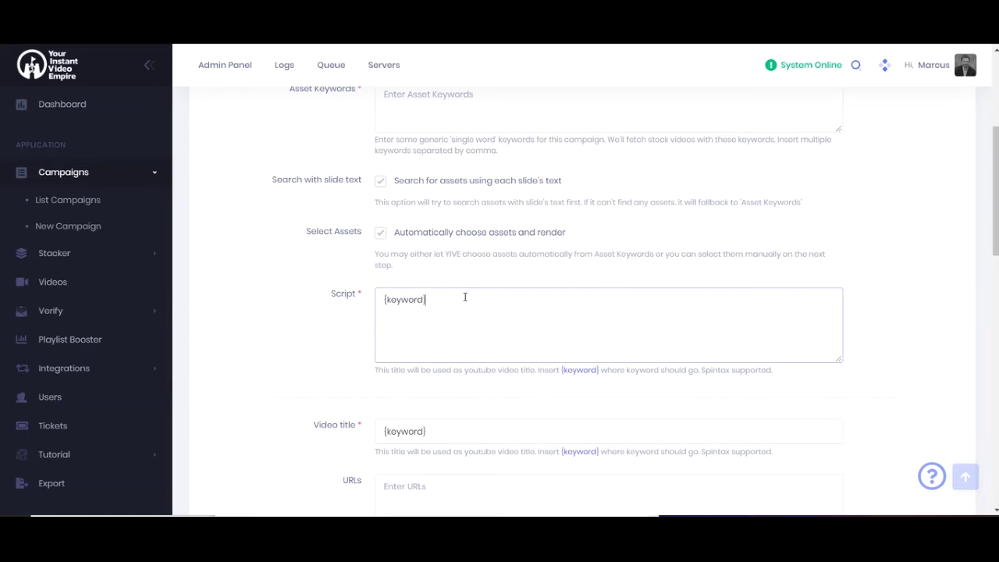
scroll(464, 297, "down", 2)
scroll(543, 437, "down", 1)
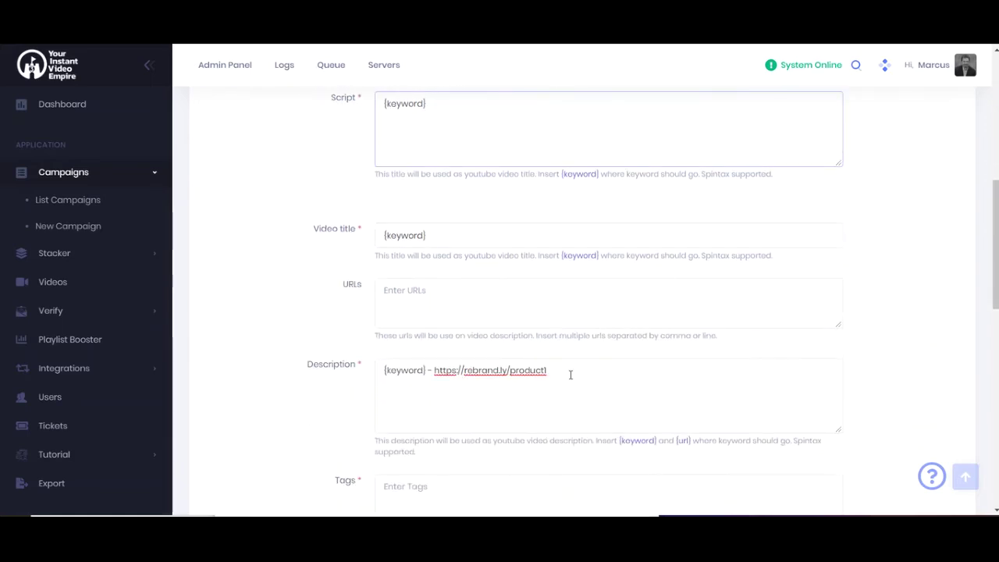
scroll(570, 374, "down", 4)
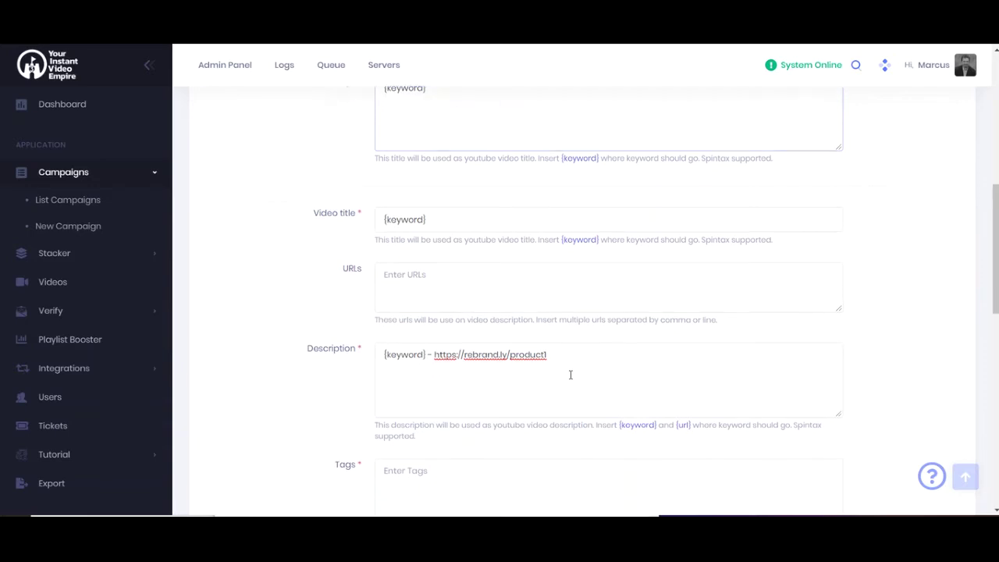
scroll(570, 375, "down", 3)
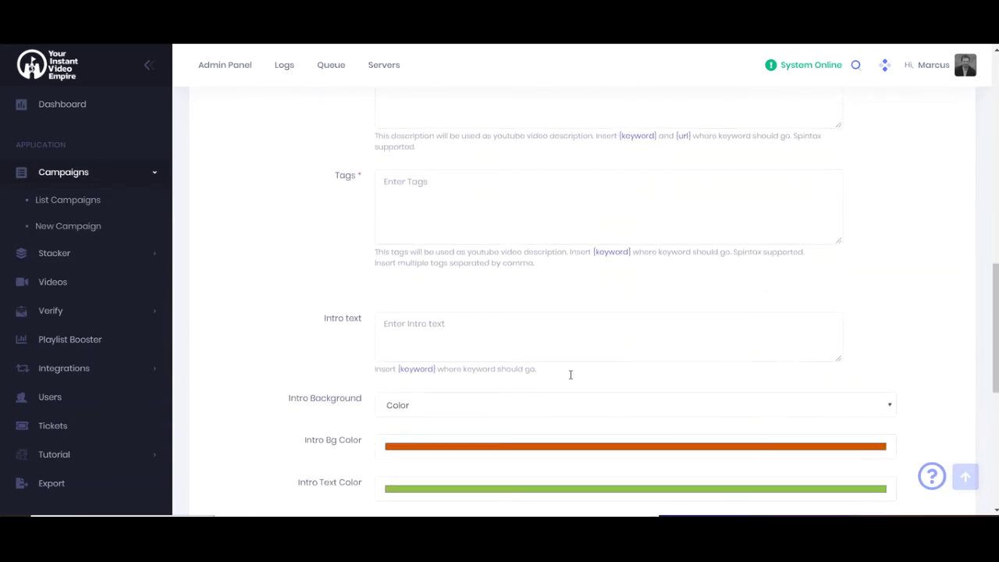
scroll(570, 377, "up", 5)
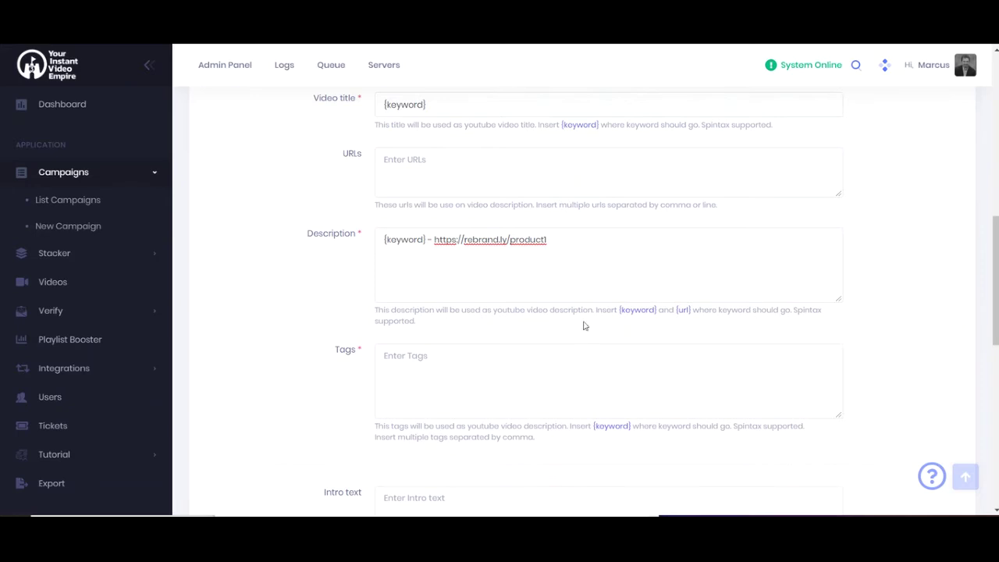
scroll(592, 250, "down", 1)
scroll(593, 250, "down", 7)
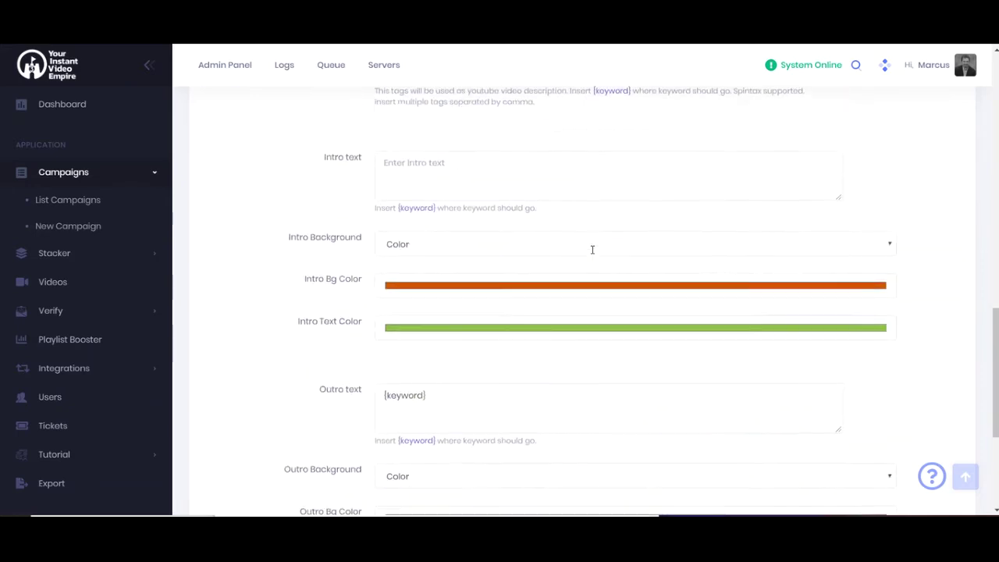
scroll(593, 247, "up", 7)
scroll(592, 253, "up", 2)
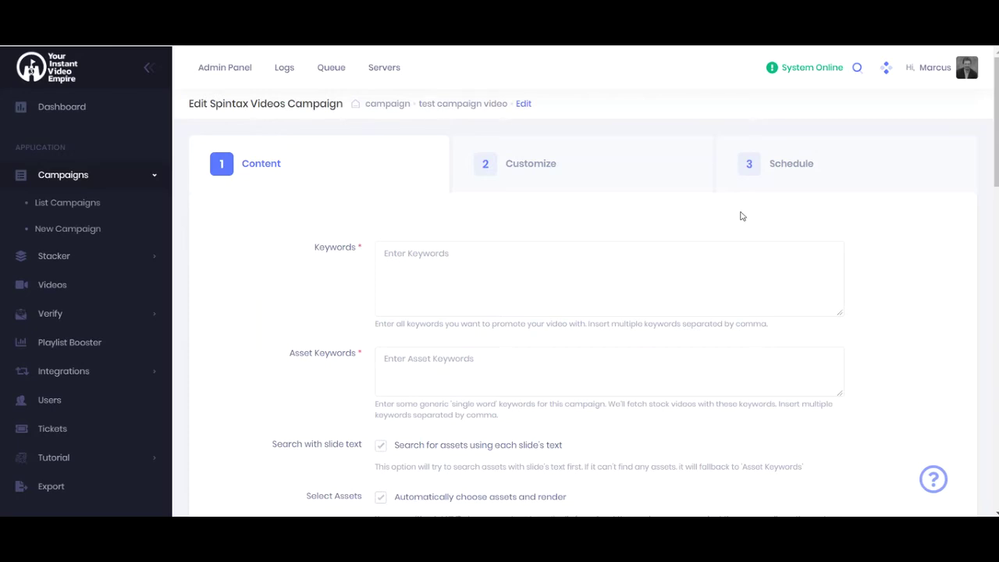
left_click(427, 253)
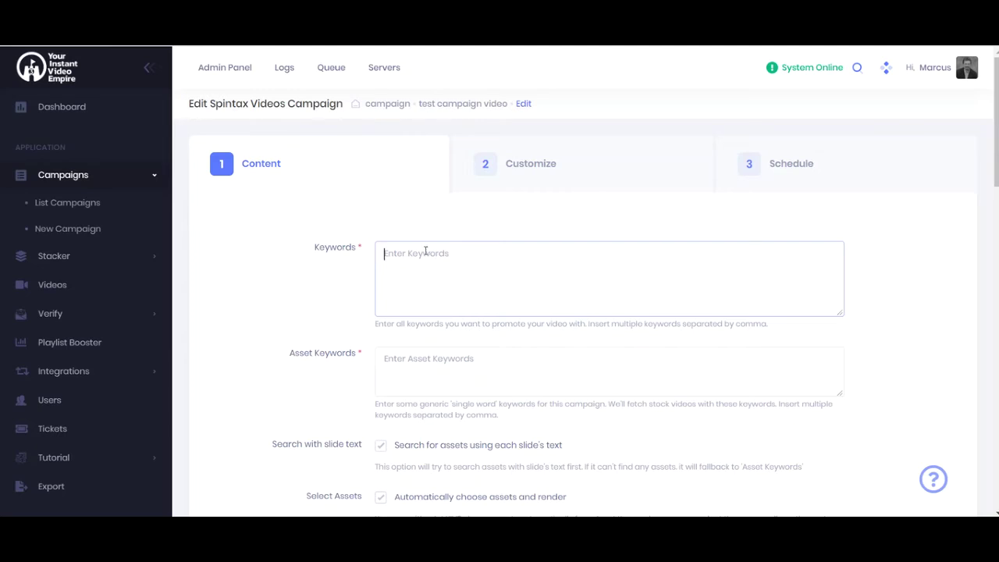
left_click(443, 208)
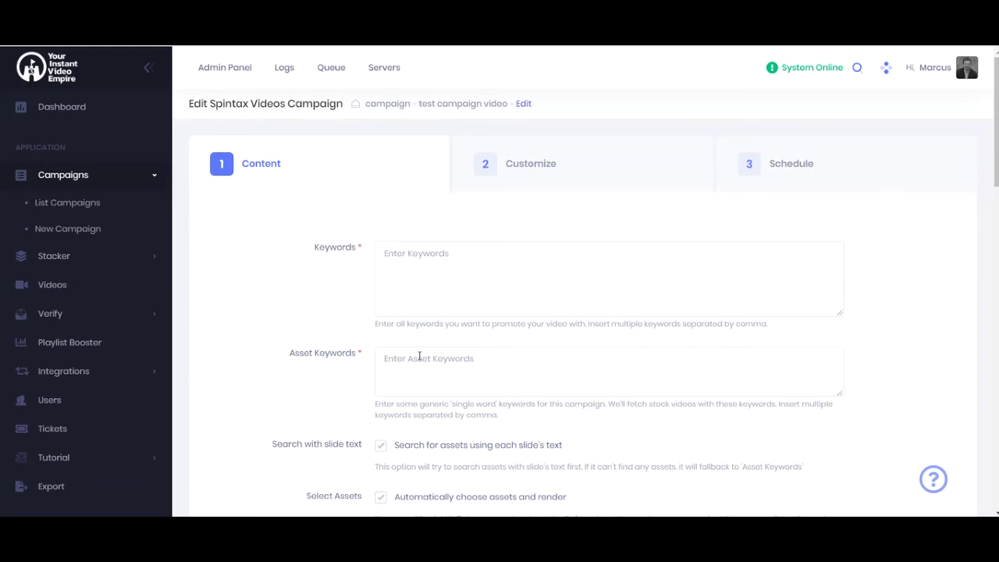
left_click(587, 372)
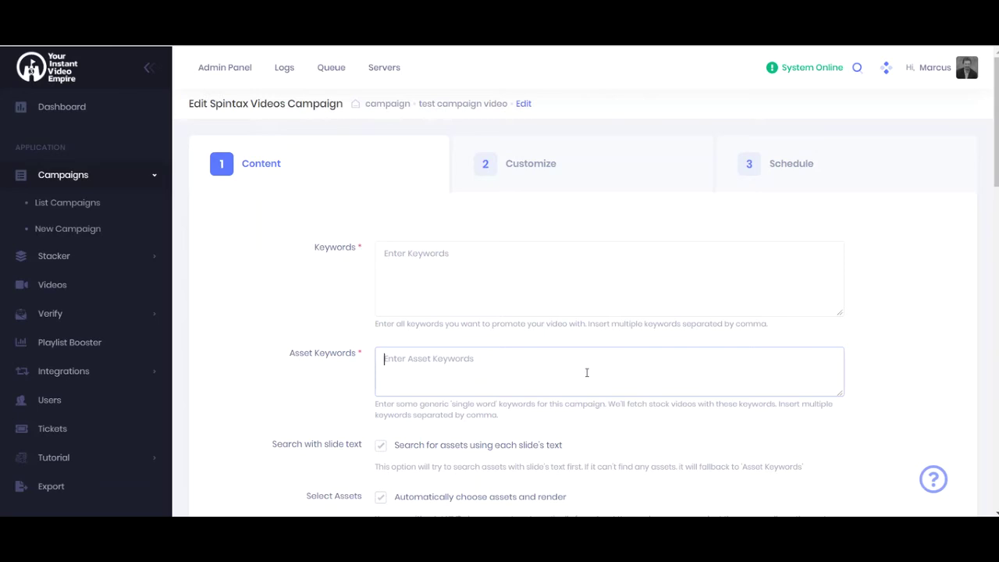
left_click_drag(358, 354, 291, 360)
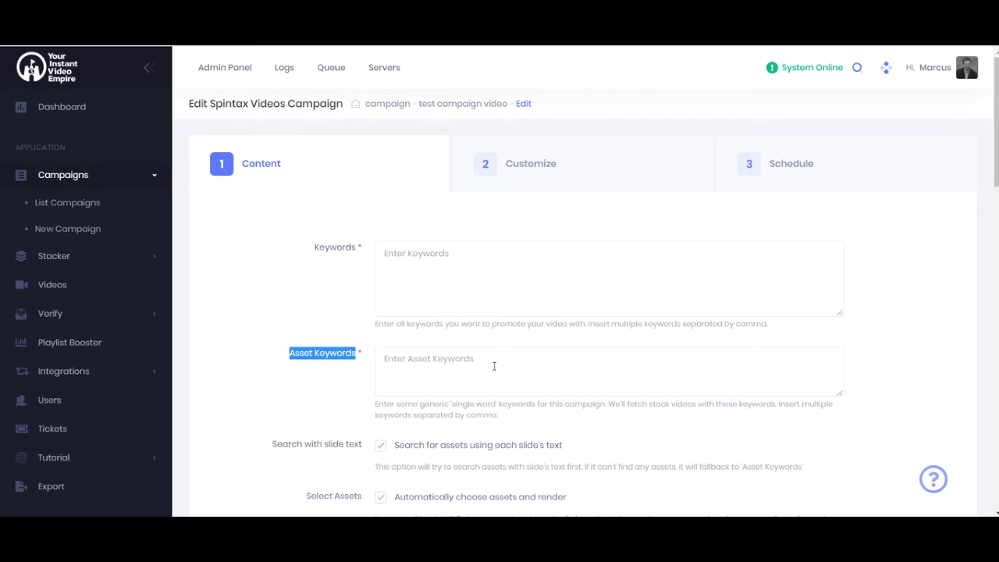
left_click(471, 279)
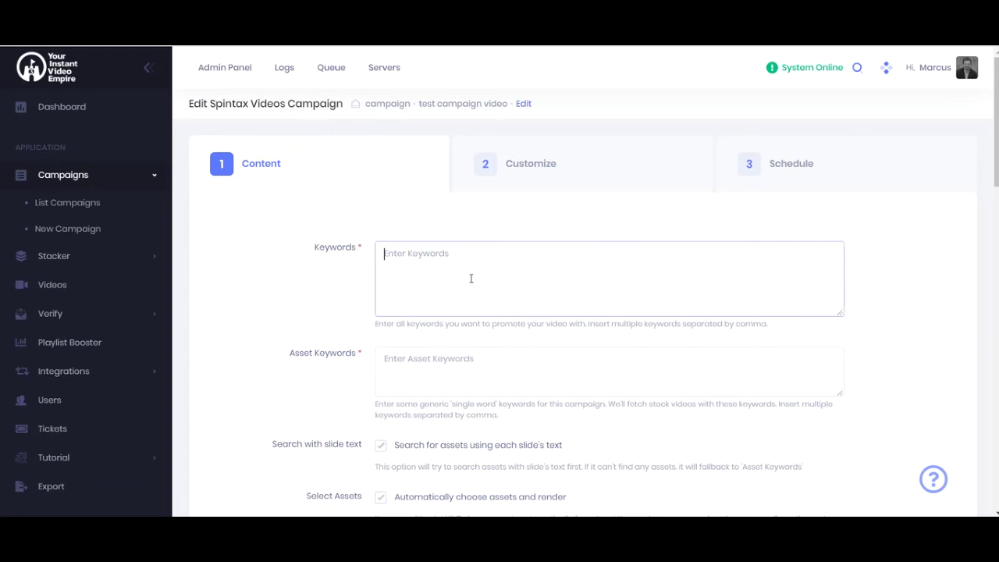
left_click(456, 358)
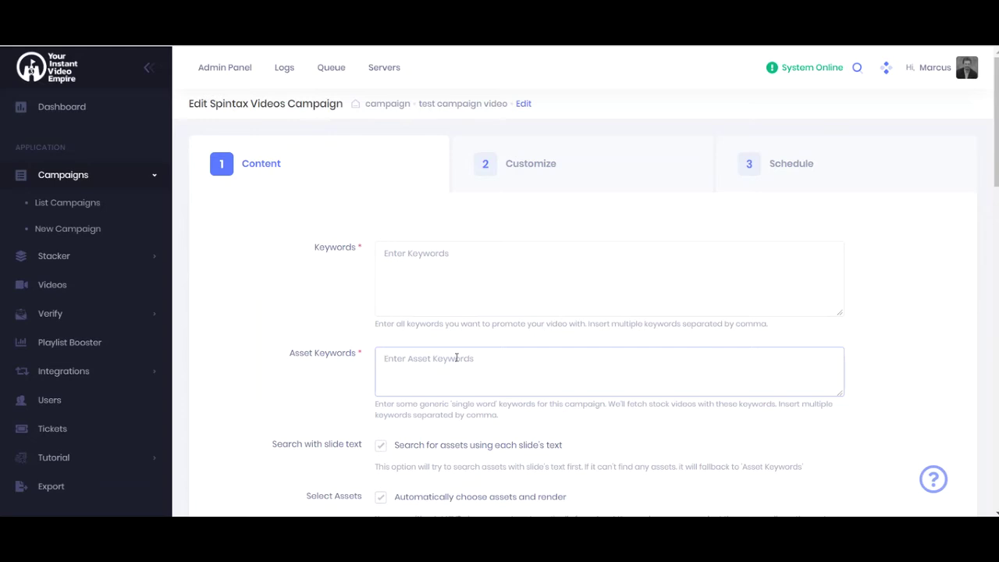
Enter "weightloss, weight loss plan, weight loss diet" as the campaign's keywords
left_click(503, 262)
type("weigh")
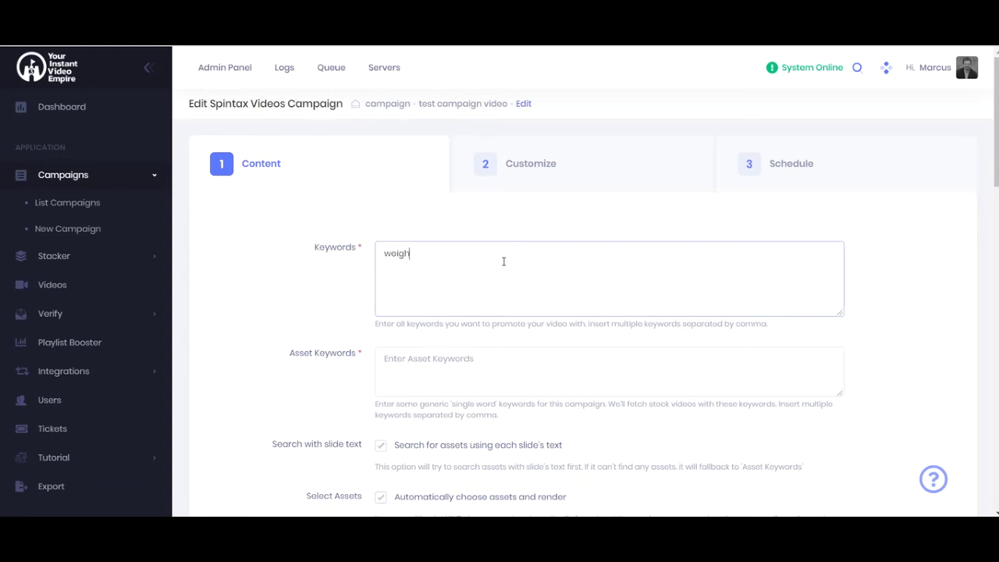
type("tloss, weight loss plan, weight loss diet")
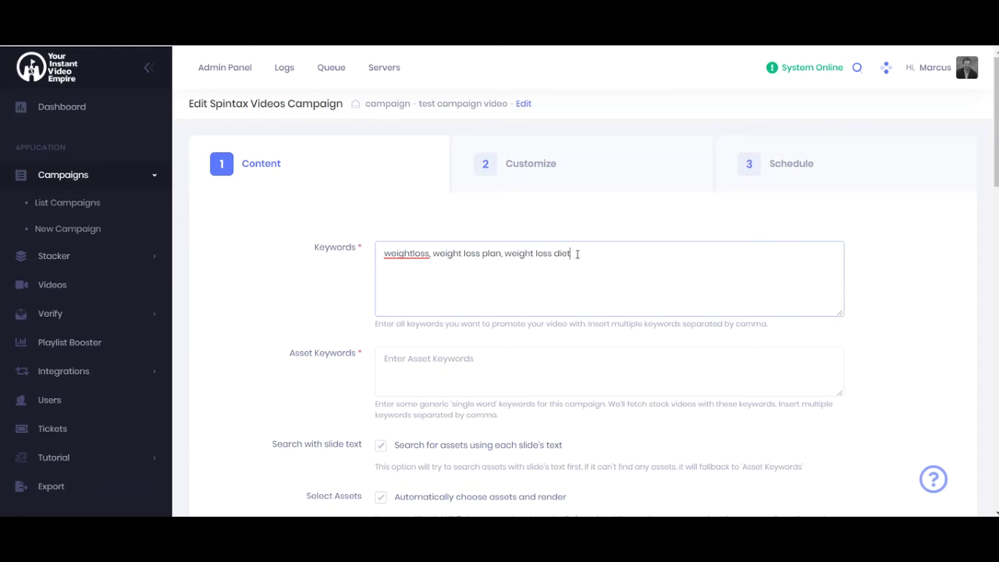
Copy the full list of campaign keywords into the asset keywords
left_click_drag(582, 253, 381, 255)
key("ctrl+c")
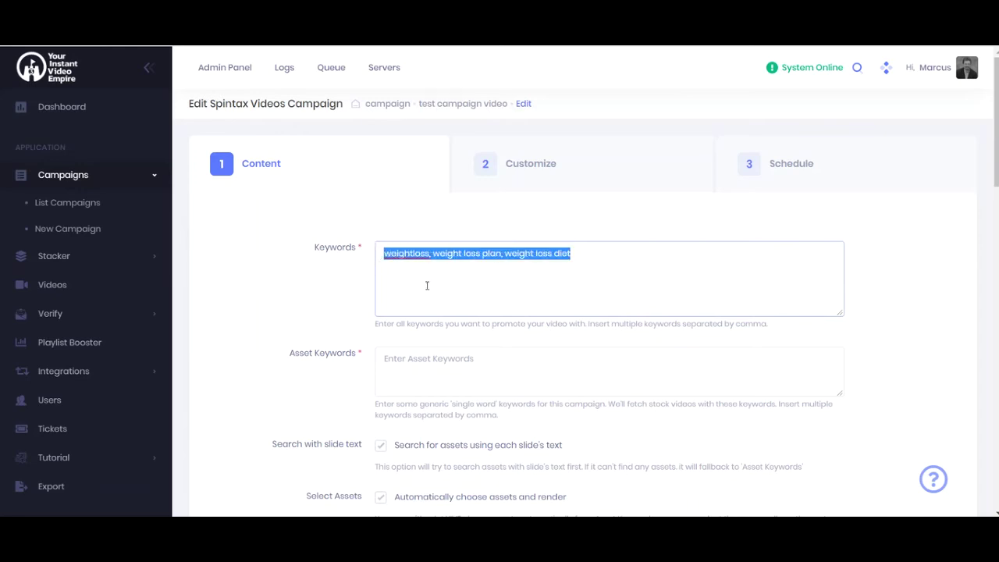
left_click(472, 374)
key("ctrl+v")
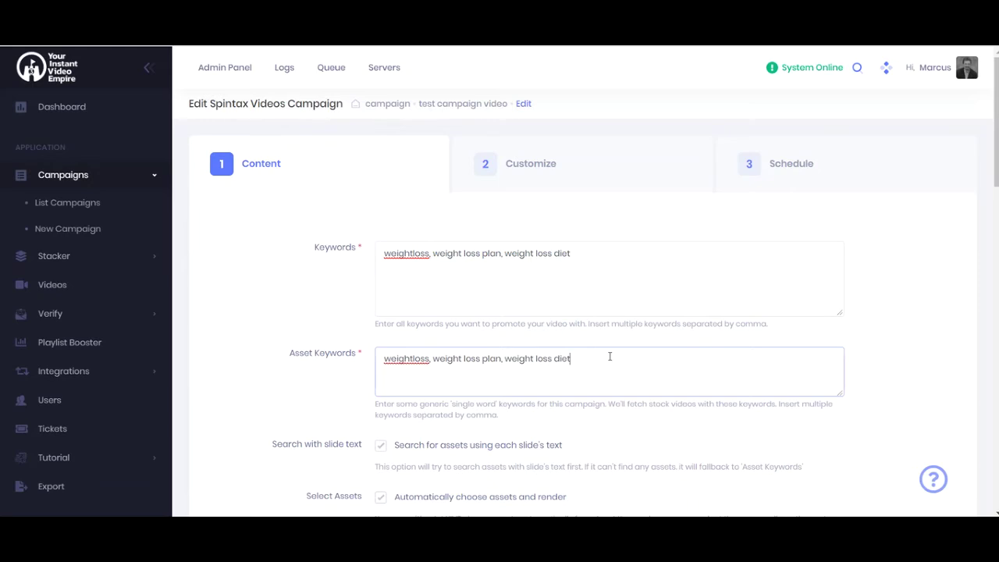
Extend the asset keywords with "diet, healthy, fitness, exercise, food, eating", separated by commas
type(", diet, helthy, fitness, exercise")
key("BackSpace")
key("BackSpace")
key("BackSpace")
type("ise, foodm")
key("BackSpace")
type(", eating")
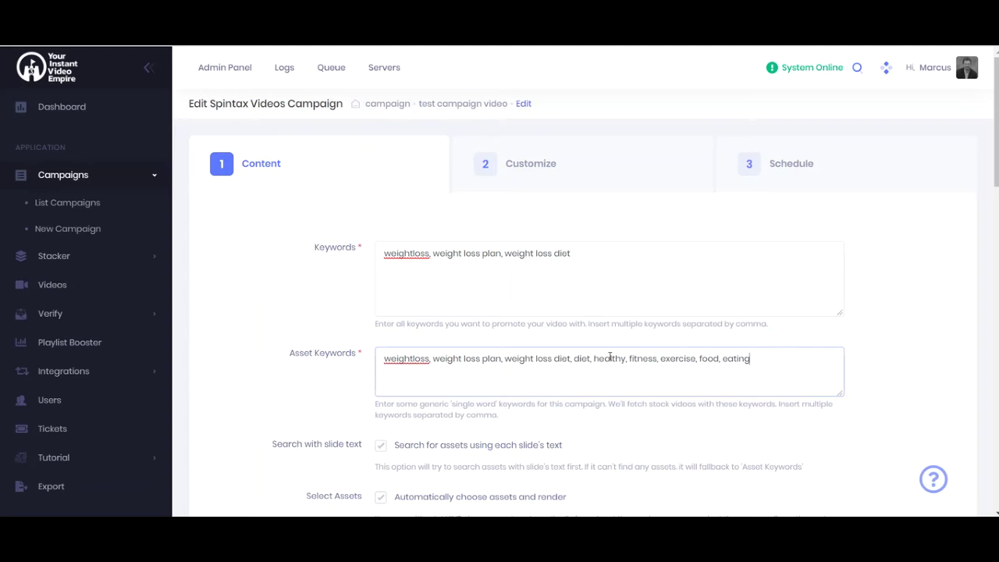
Correct "weightloss" to "weight loss" in both the asset keywords and the campaign keywords
double_click(742, 359)
left_click_drag(708, 357, 373, 378)
left_click(410, 361)
key("BackSpace")
key("Right")
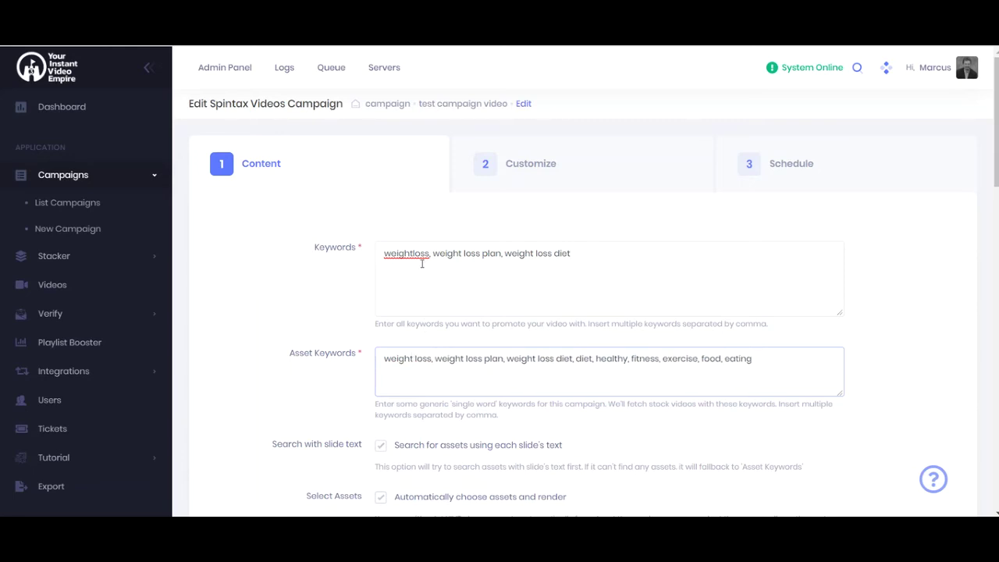
left_click(414, 253)
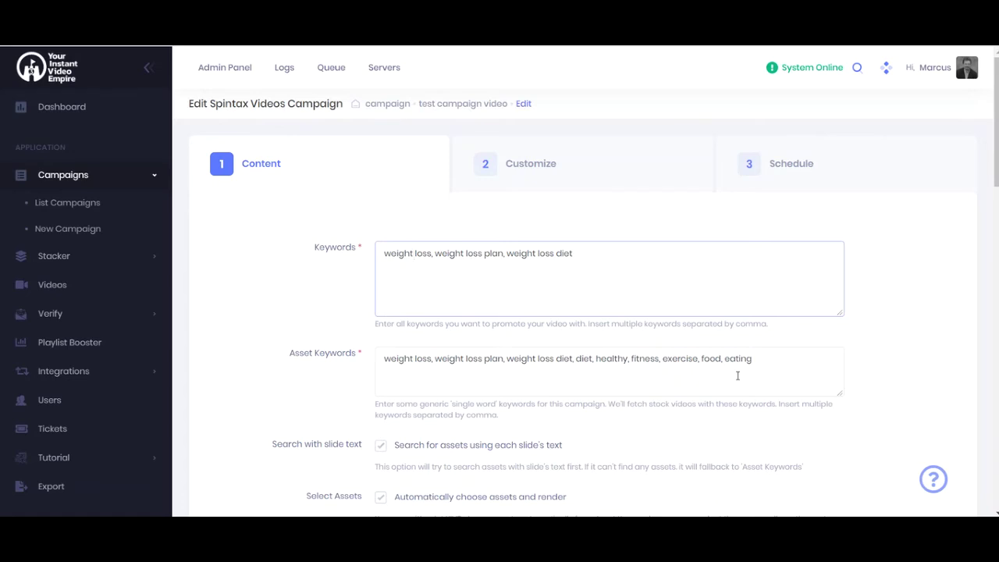
left_click(761, 356)
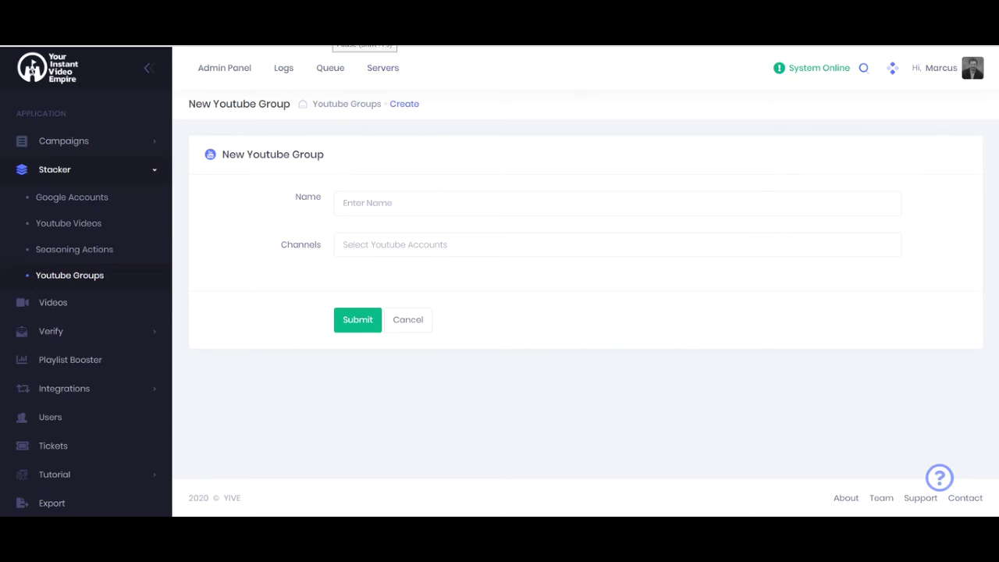
Name the new YouTube group "Fitness Group"
left_click(419, 202)
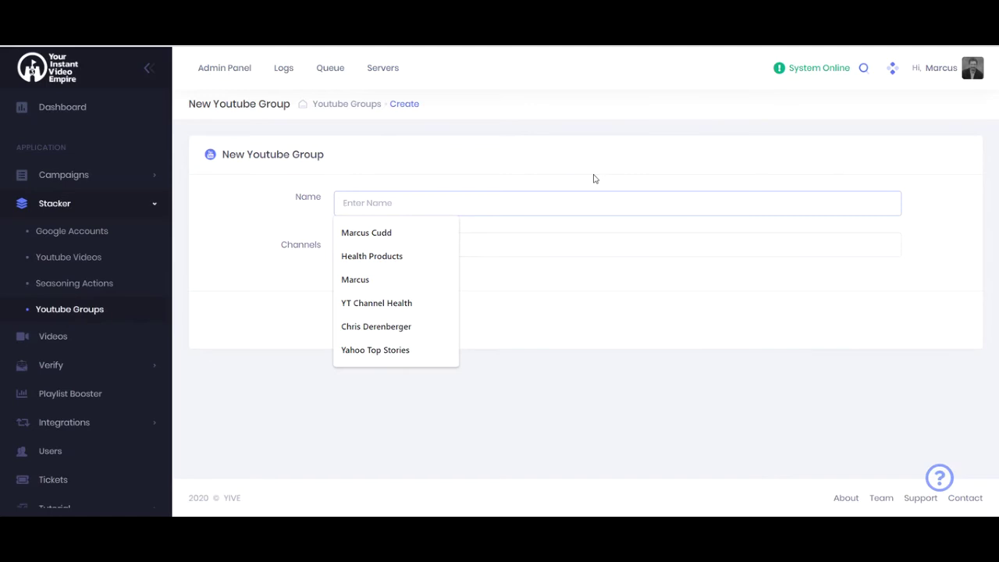
type("Fitness")
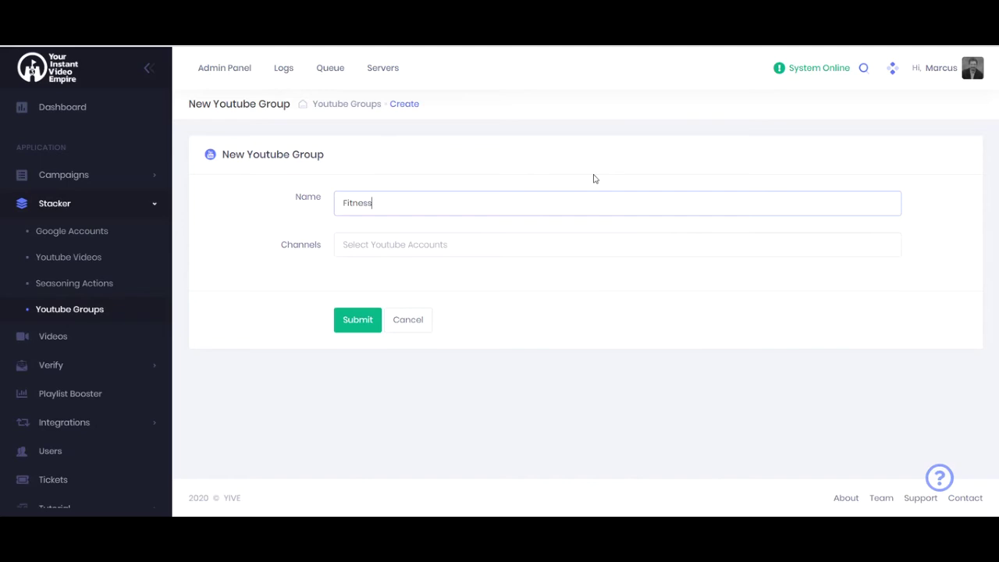
type(" Gorup")
key("BackSpace")
key("BackSpace")
key("BackSpace")
key("BackSpace")
type("roup")
Add two channels to the new YouTube group, searching for each by the channel owner's first name
left_click(583, 243)
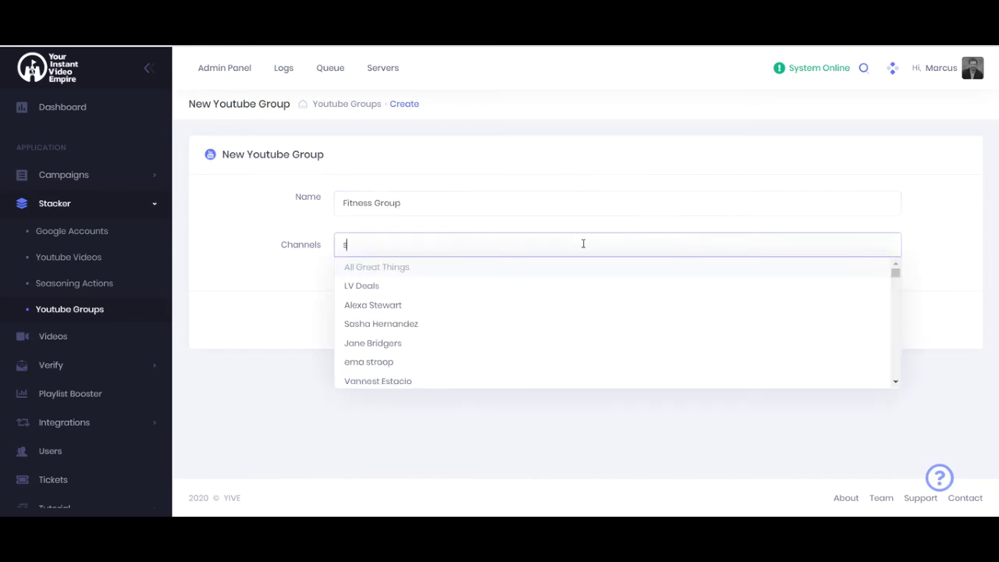
type("sah")
key("BackSpace")
type("sha")
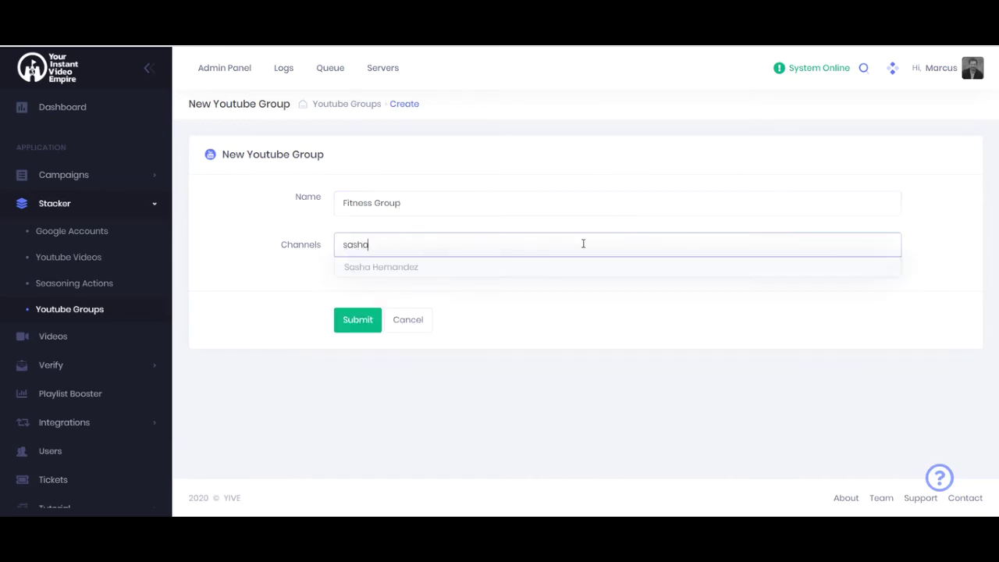
left_click(508, 270)
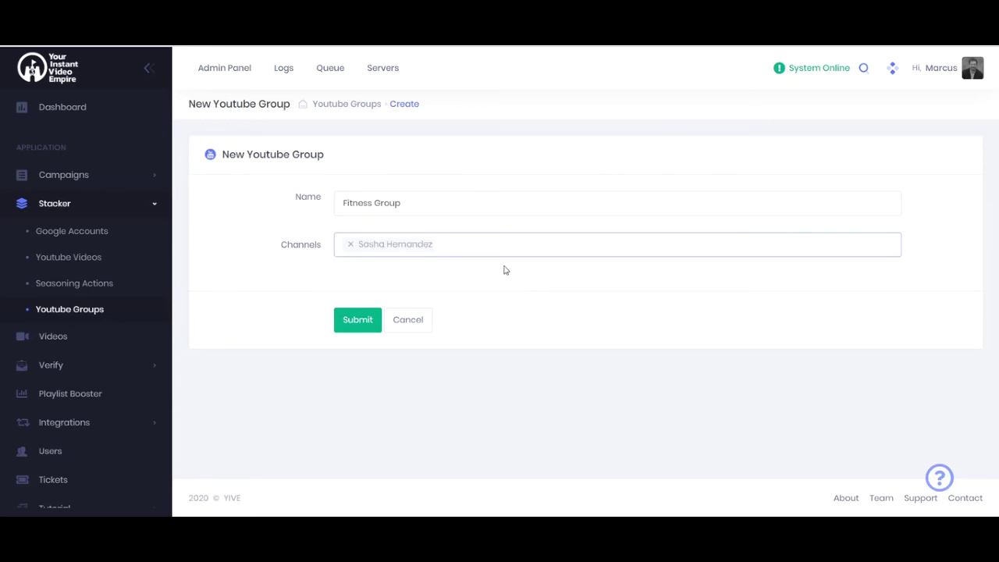
type("alexa")
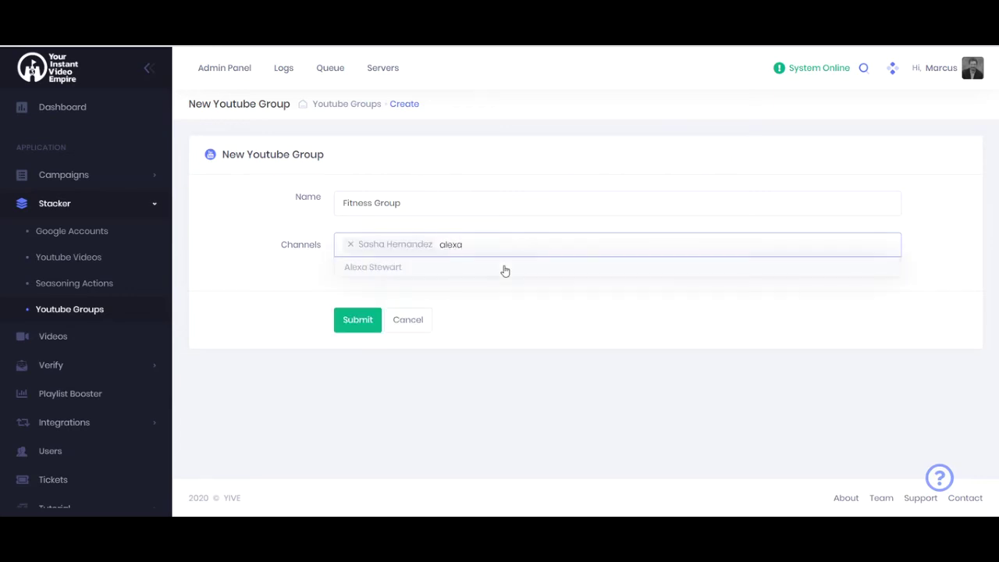
left_click(504, 269)
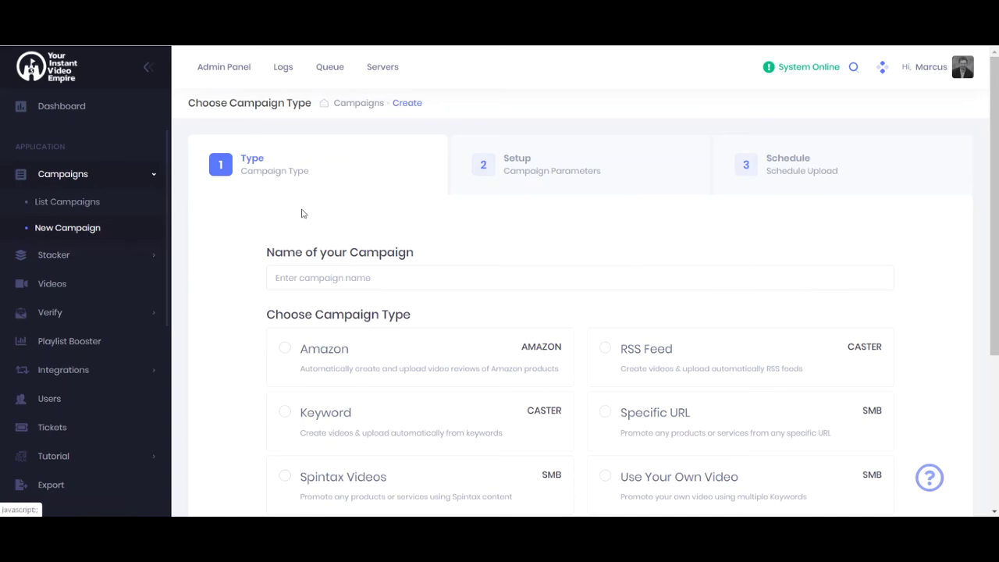
Name the new campaign "Hummingbird Feeder", choose the Amazon campaign type and proceed to the product setup
scroll(361, 279, "down", 1)
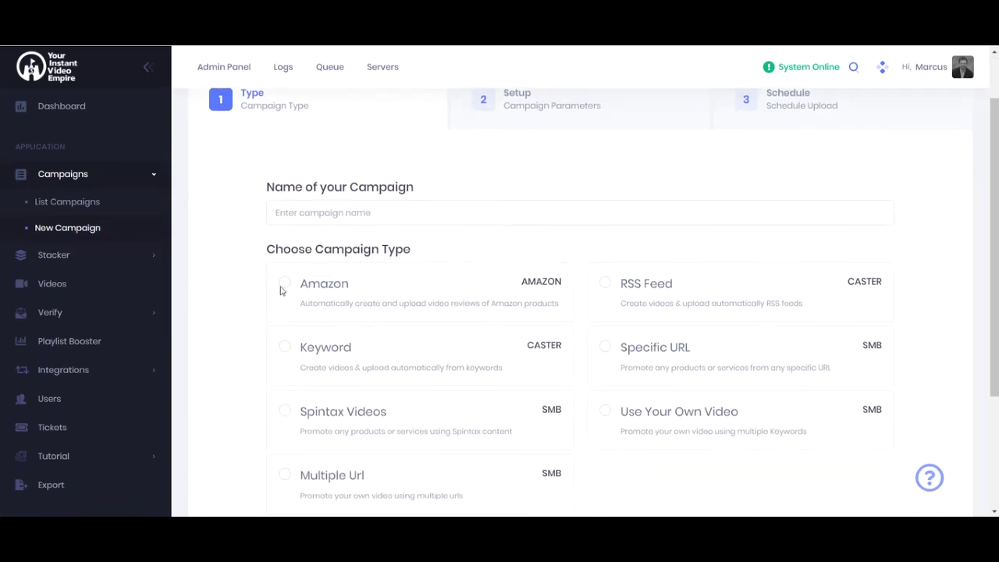
left_click(324, 213)
type("Hummin")
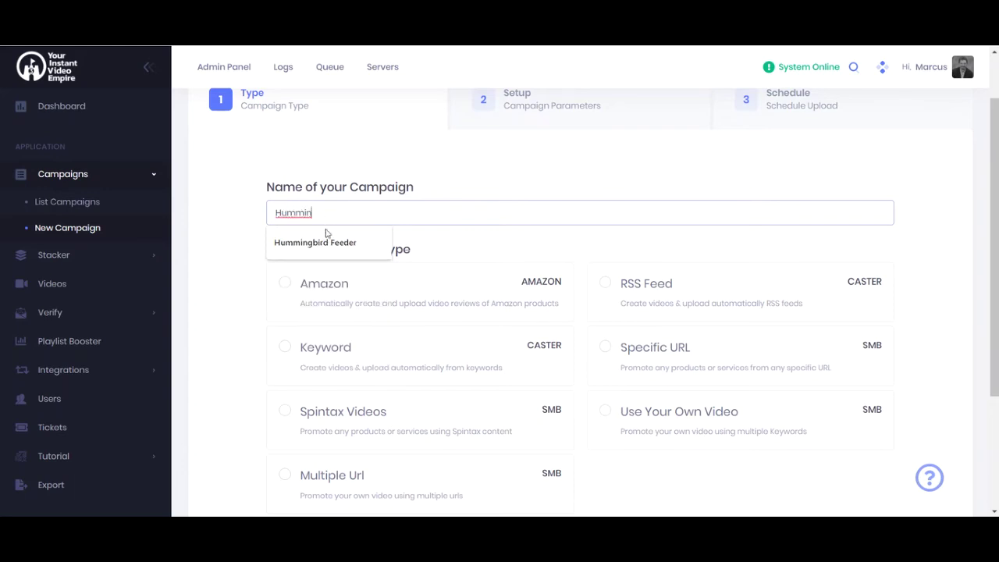
left_click(323, 236)
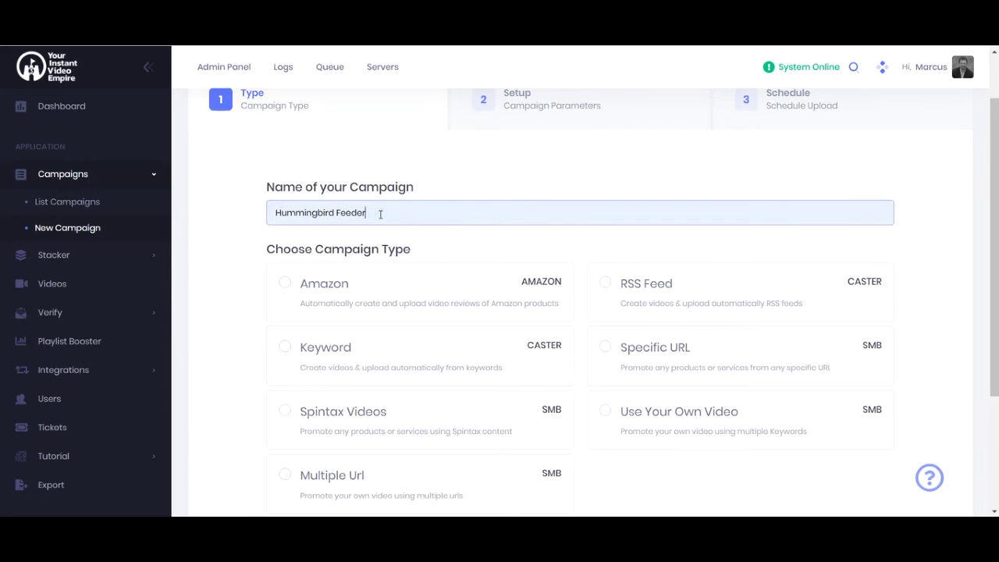
left_click(283, 286)
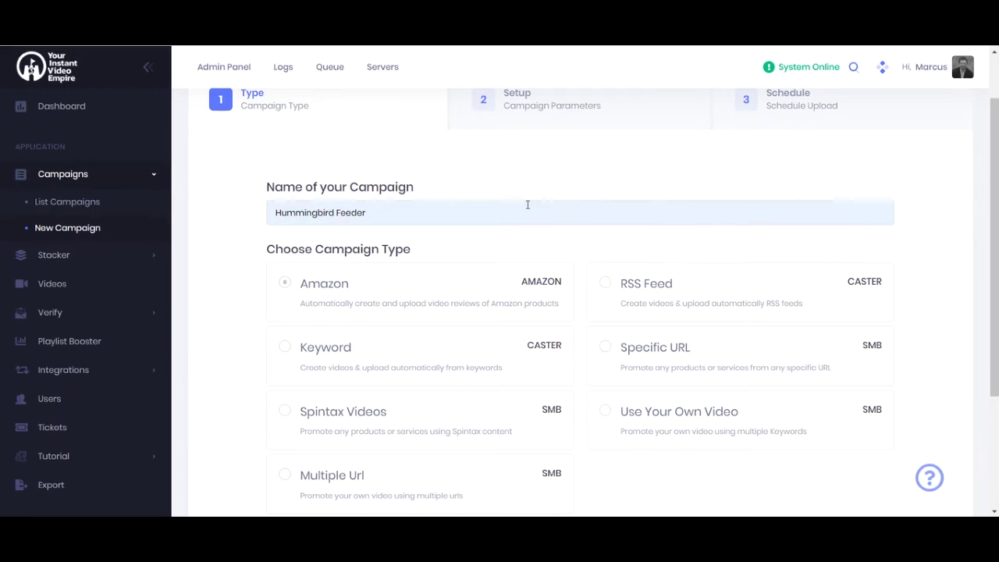
scroll(527, 204, "down", 3)
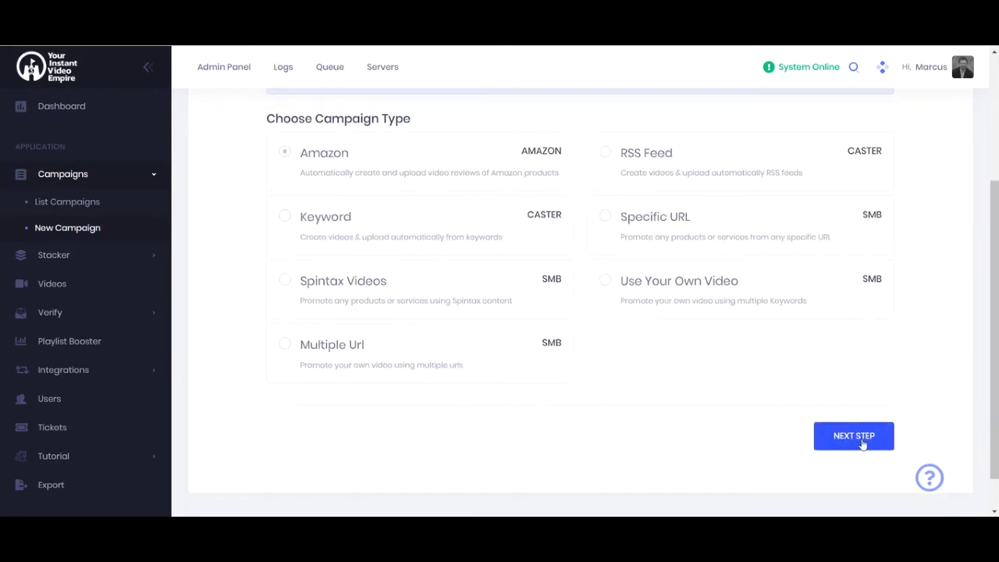
left_click(855, 436)
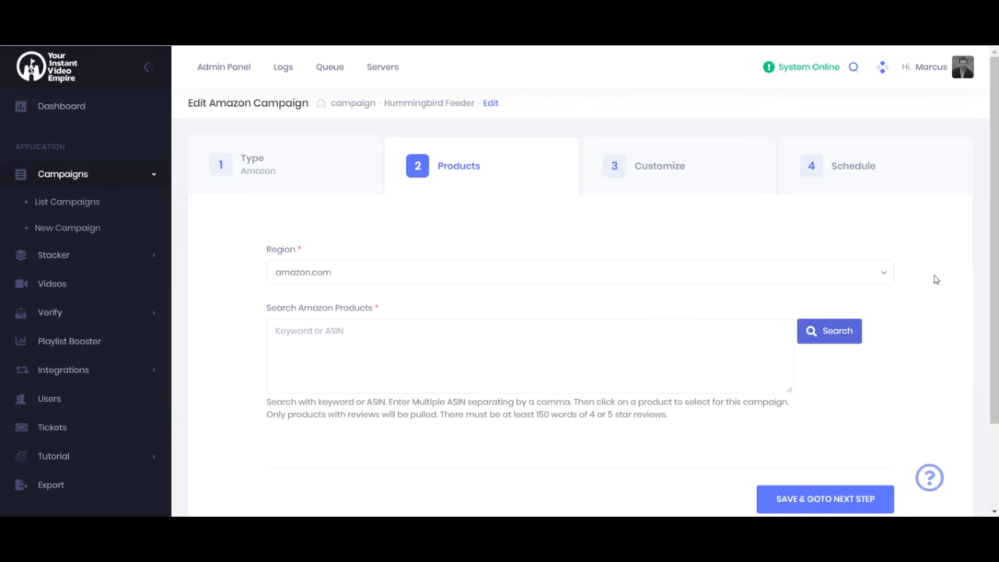
Look through the Amazon regions offered for the campaign's product search without choosing another one
scroll(932, 242, "down", 1)
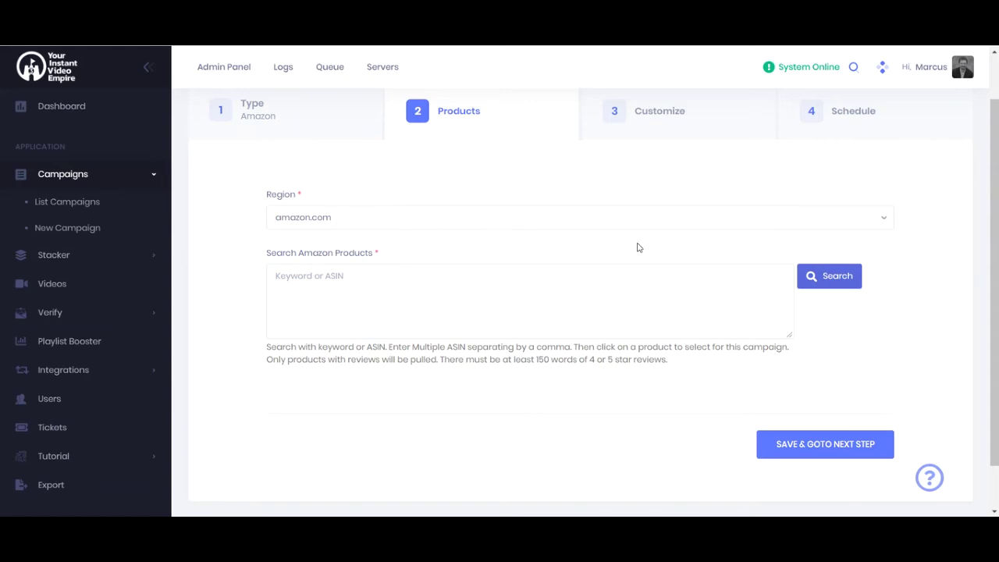
left_click(883, 226)
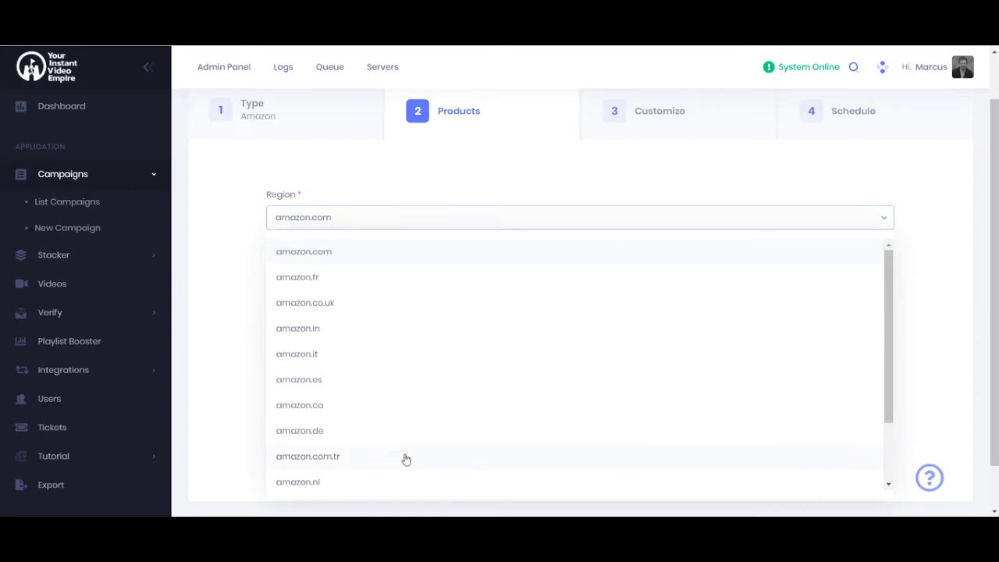
scroll(503, 407, "down", 2)
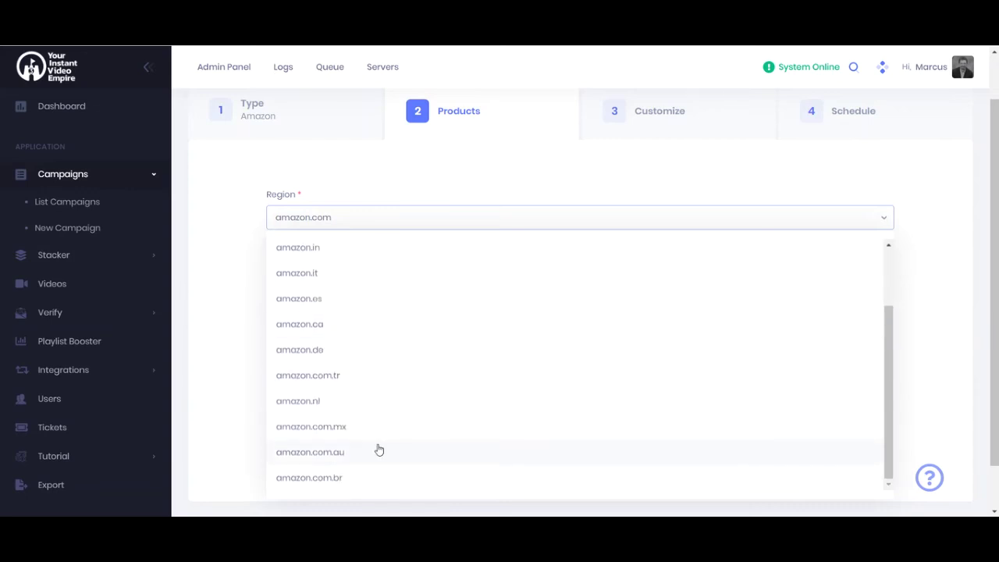
scroll(378, 450, "up", 2)
left_click(228, 223)
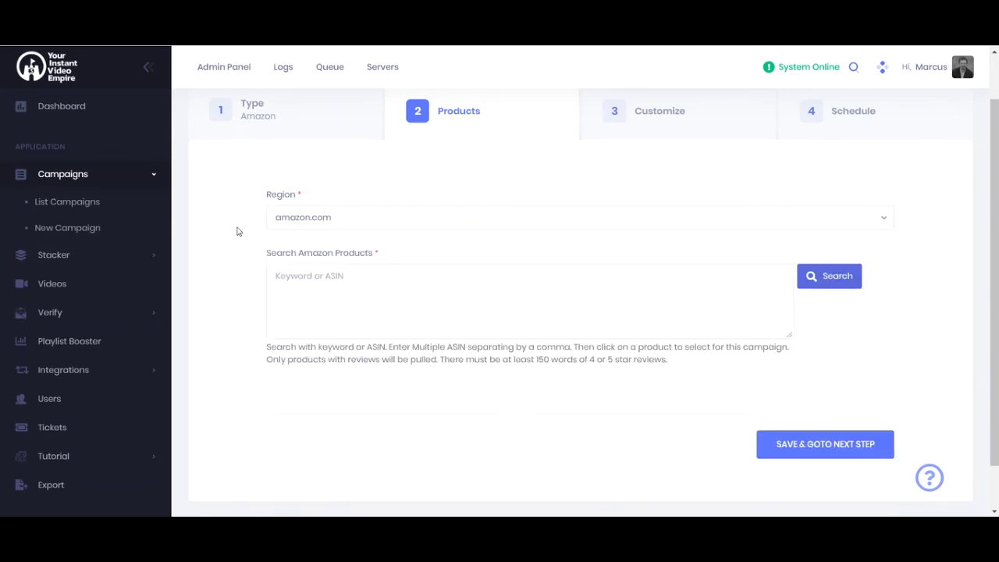
Search the Amazon products for "hummingbird feeder"
scroll(372, 280, "down", 1)
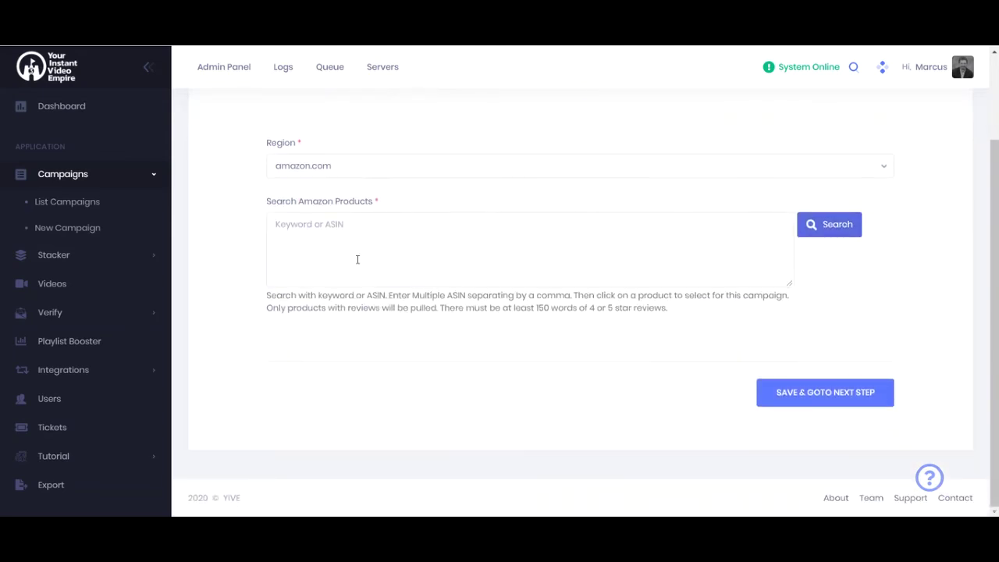
left_click(307, 226)
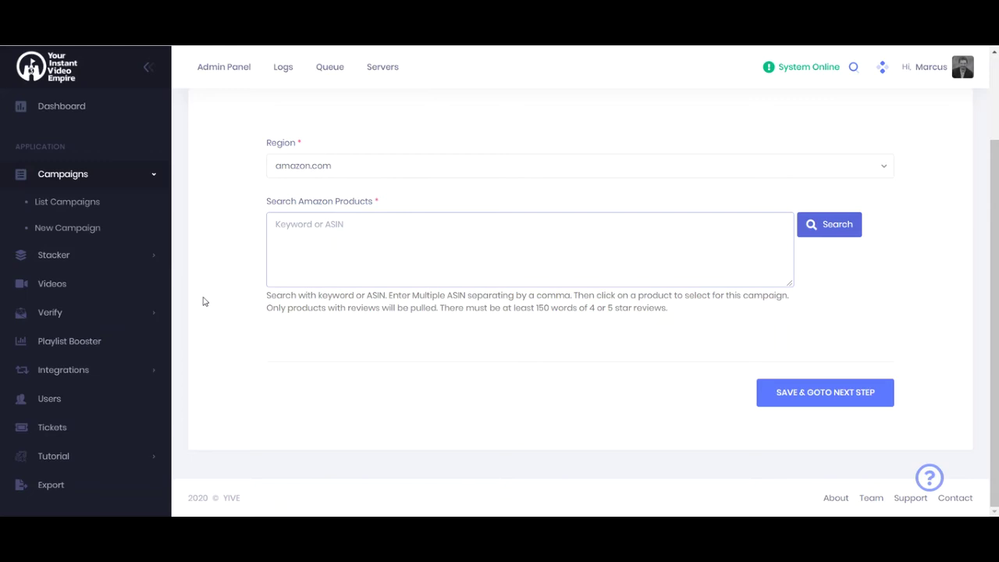
type("hummingbird feeder")
left_click(841, 231)
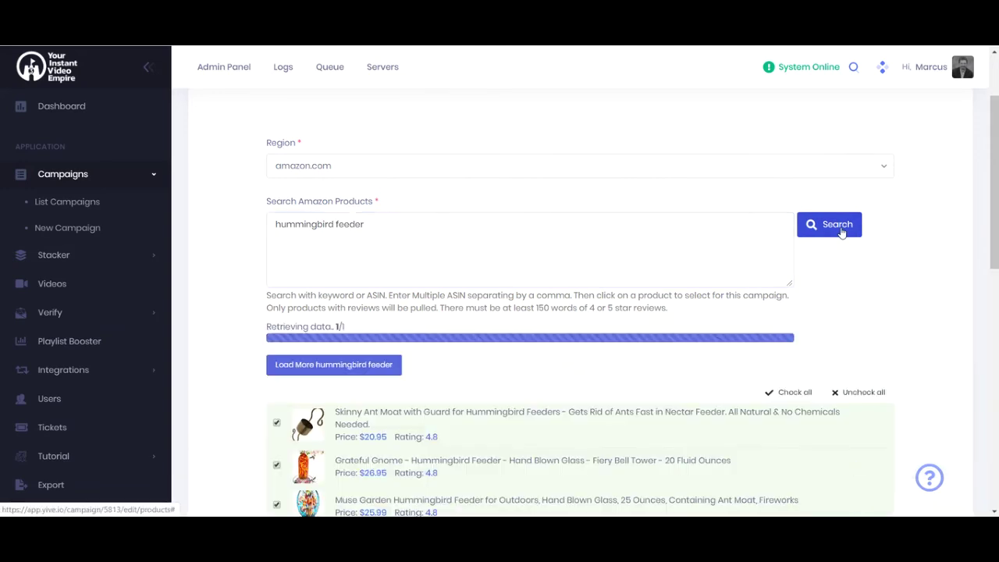
Review the retrieved hummingbird feeder products and load more of them
scroll(870, 229, "down", 3)
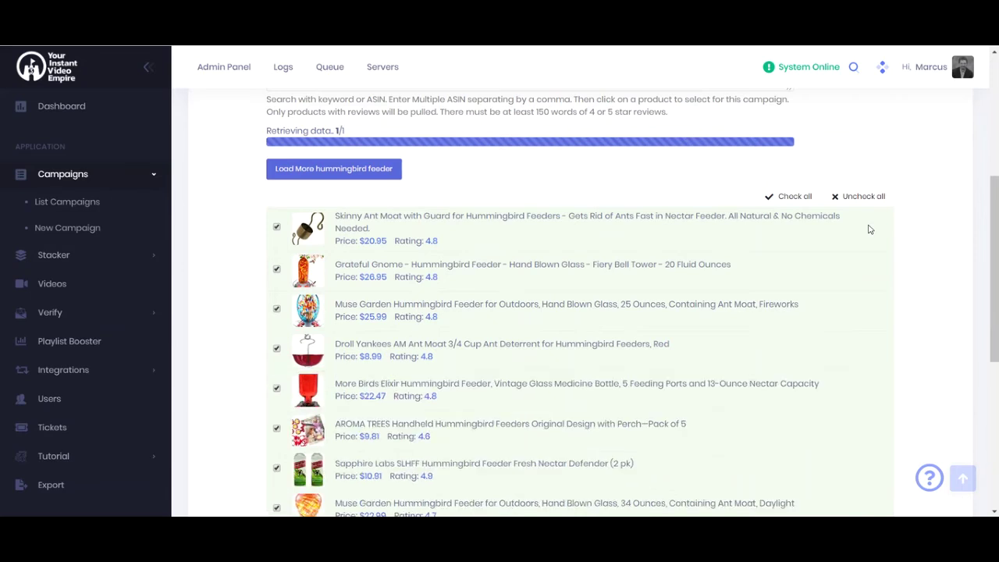
scroll(870, 230, "down", 5)
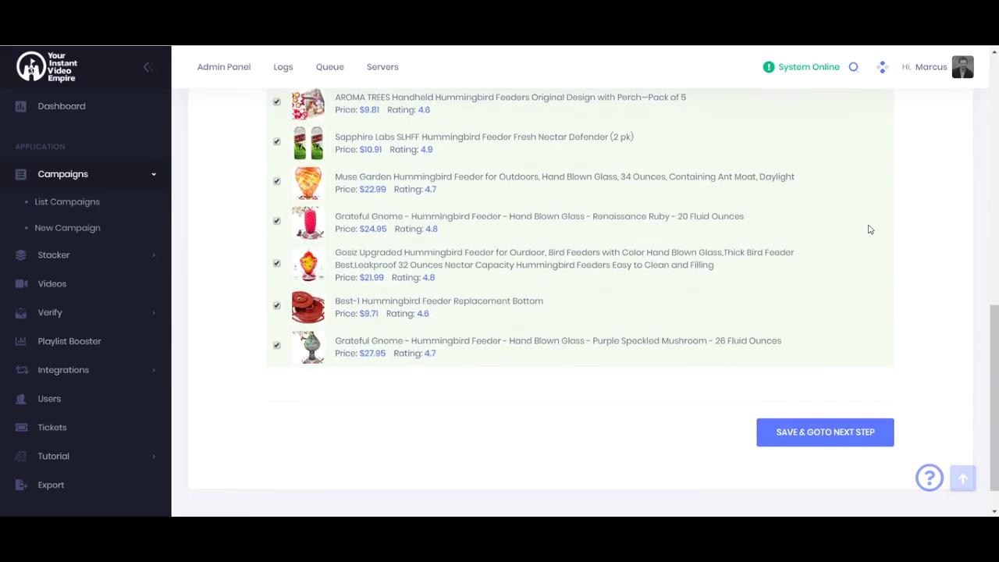
scroll(870, 229, "up", 4)
scroll(870, 230, "down", 5)
scroll(870, 227, "up", 6)
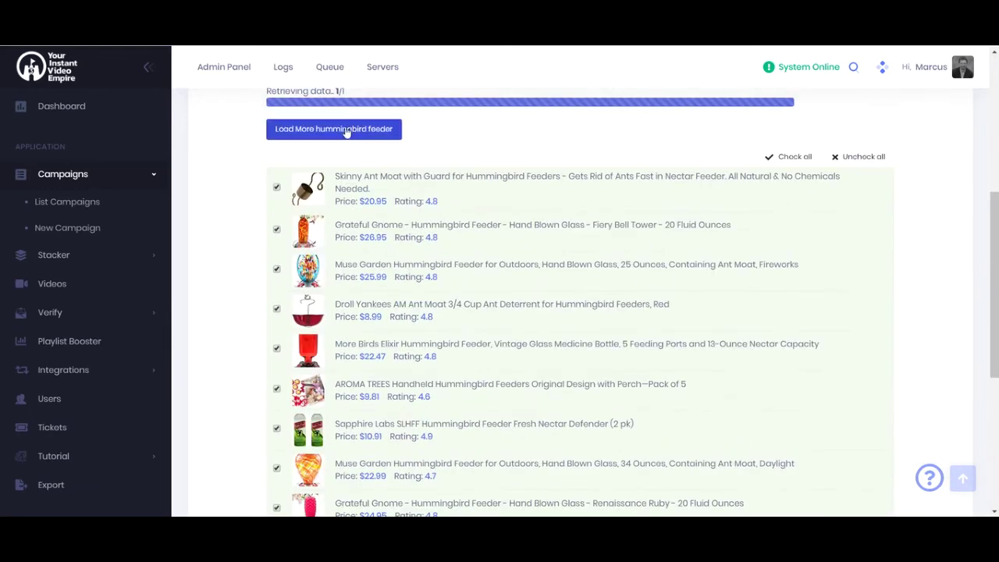
left_click(361, 129)
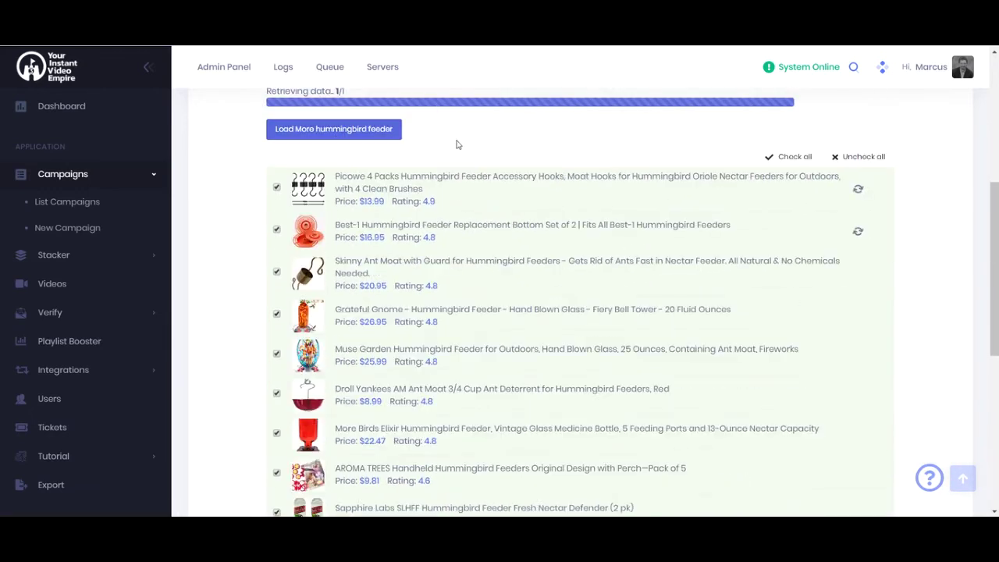
Examine the product list for the hummingbird feeder search, including prices and ratings
scroll(458, 145, "down", 3)
scroll(458, 145, "down", 4)
scroll(457, 145, "up", 7)
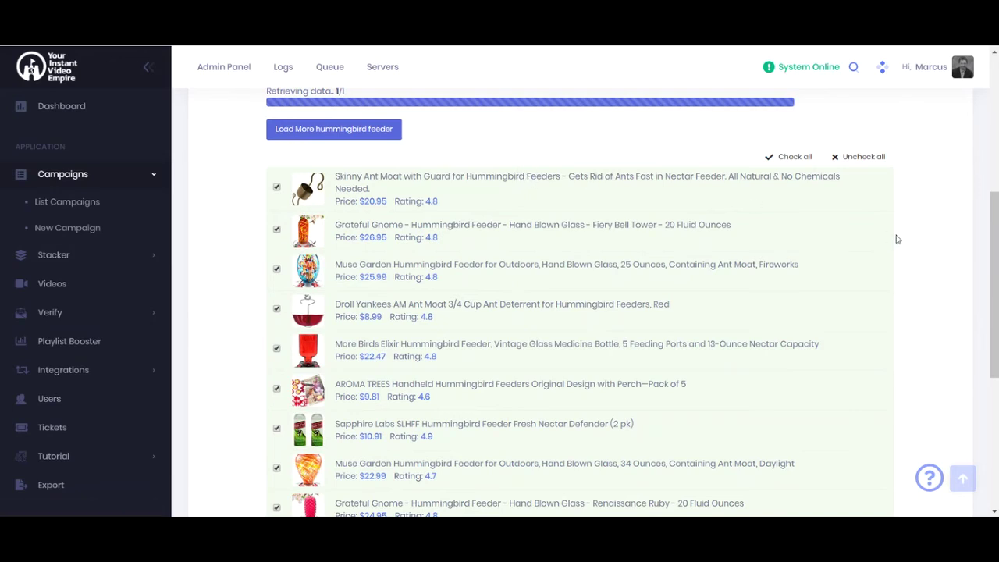
scroll(897, 238, "down", 3)
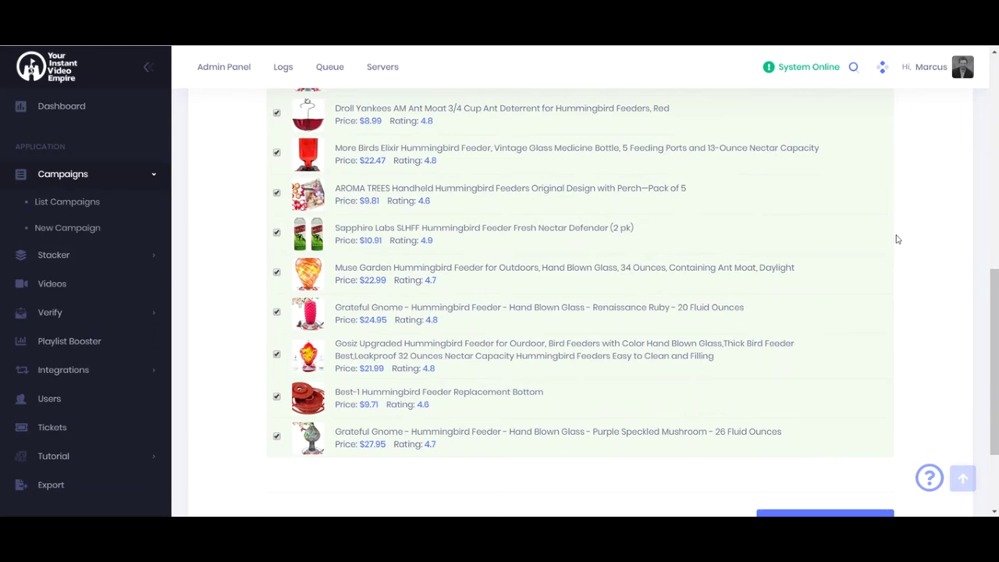
scroll(897, 239, "up", 3)
scroll(897, 238, "down", 1)
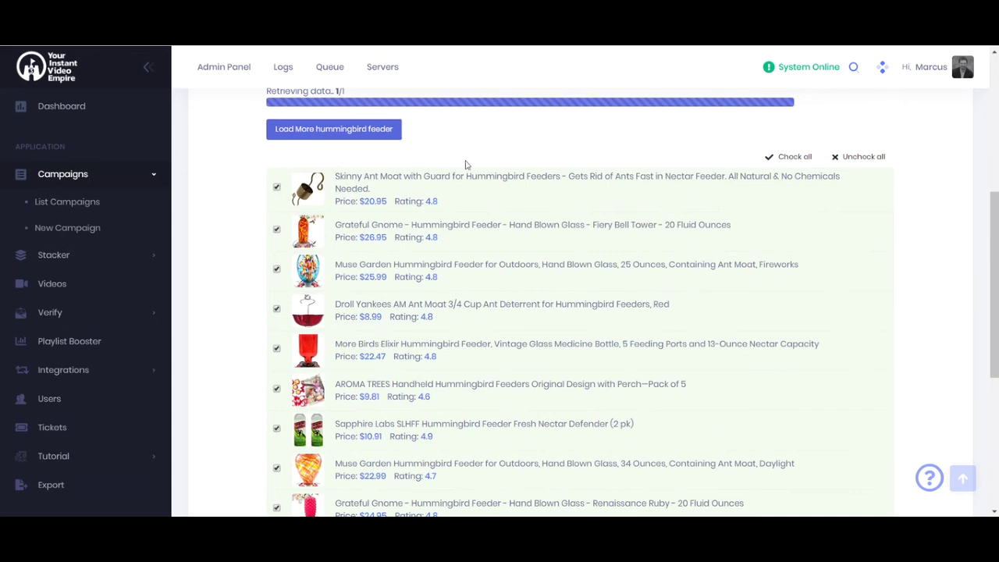
scroll(319, 268, "down", 2)
scroll(785, 257, "up", 2)
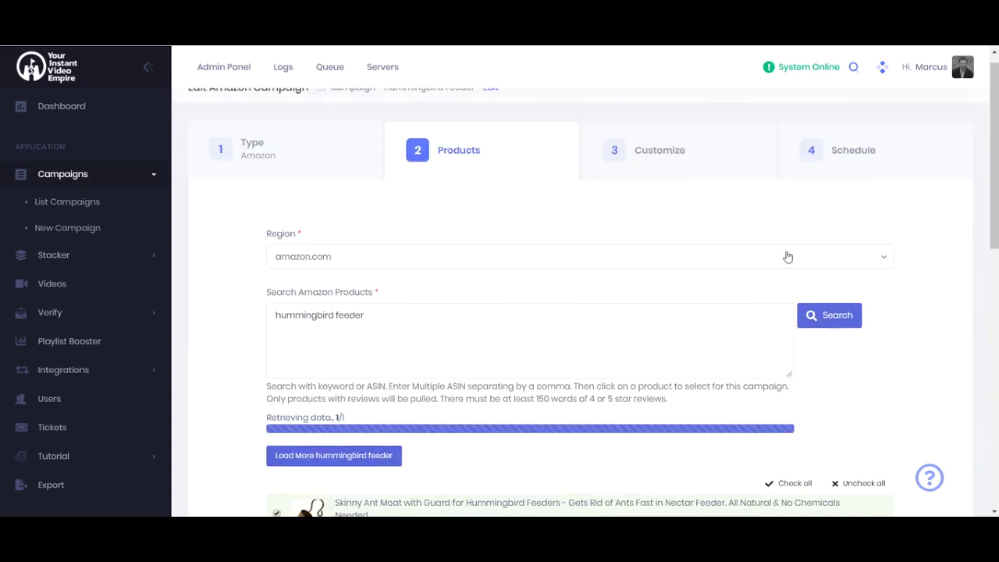
Clear the whole product selection and select only the Skinny Ant Moat, Muse Garden Fireworks and More Birds Elixir products
scroll(784, 257, "down", 4)
left_click(863, 156)
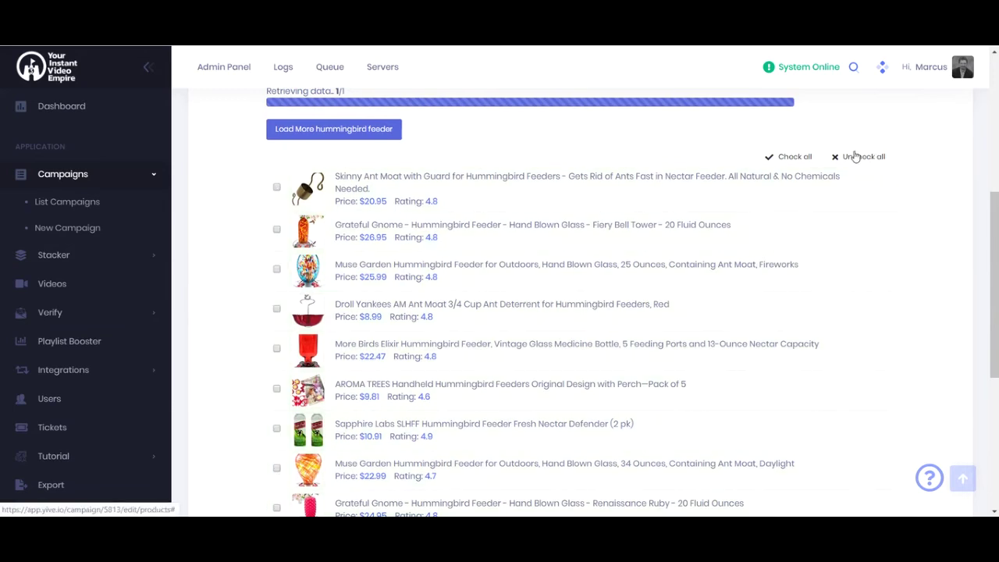
left_click(795, 158)
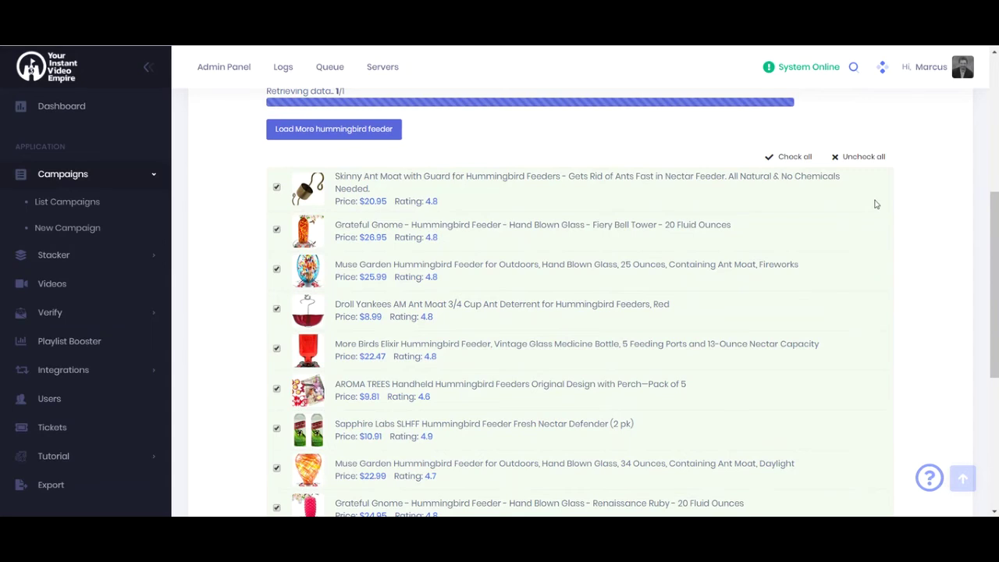
left_click(864, 159)
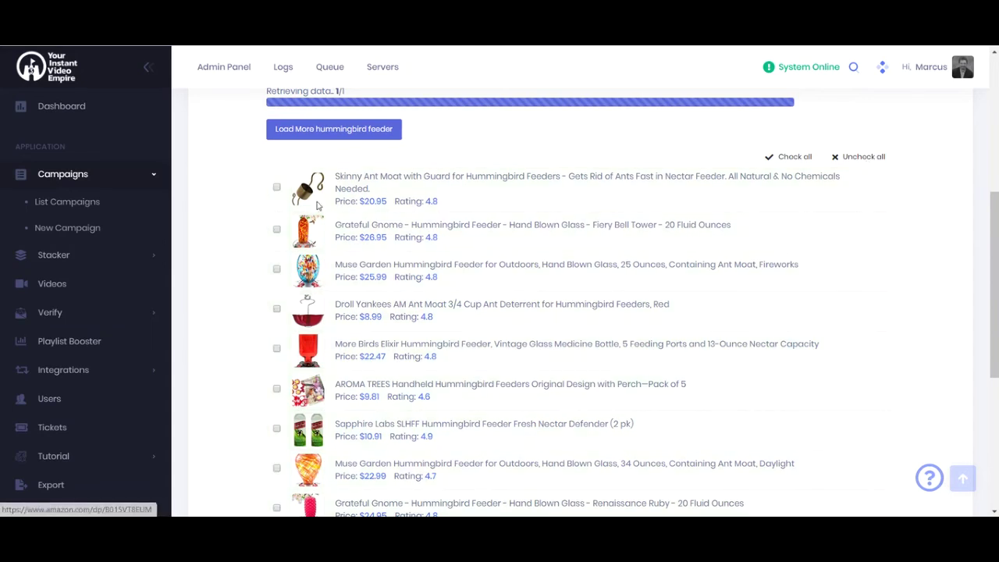
left_click(276, 188)
left_click(277, 268)
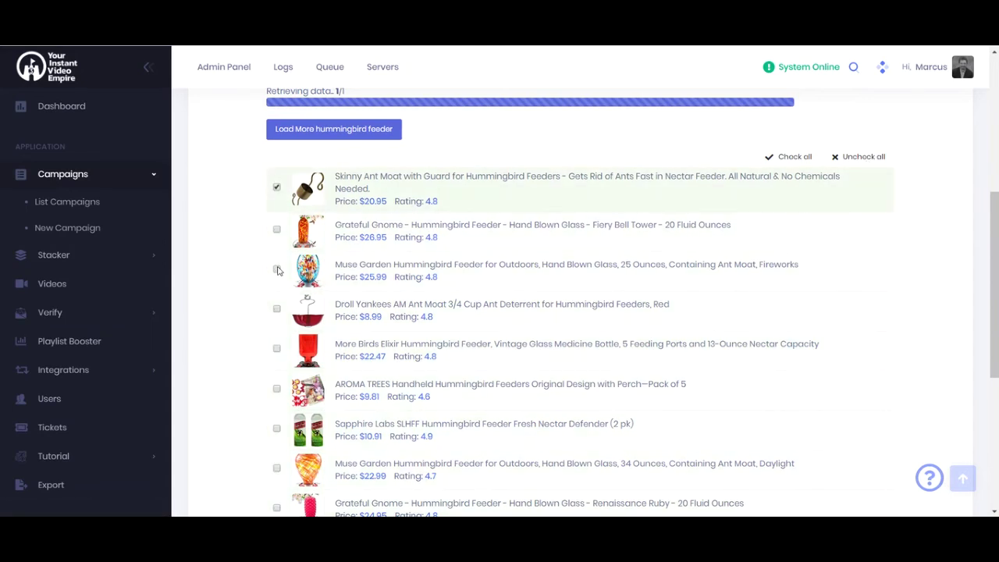
left_click(277, 348)
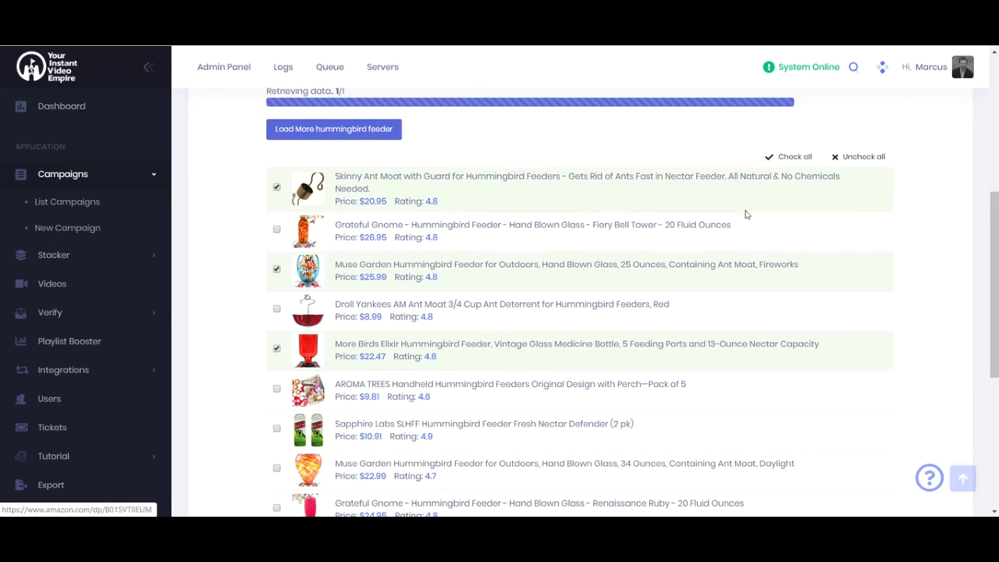
Select all listed products, save them and continue to the campaign's customization
left_click(806, 156)
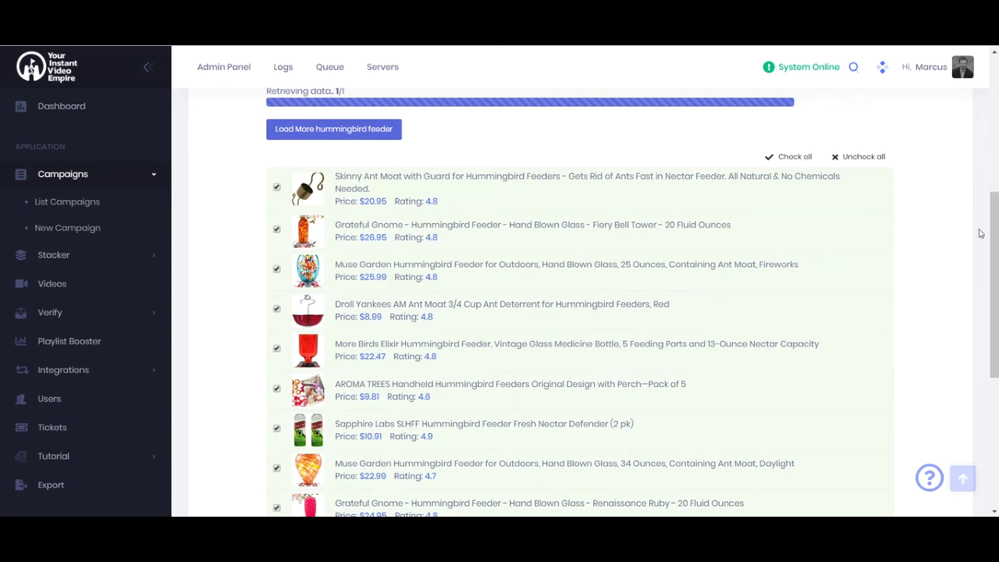
scroll(664, 153, "down", 5)
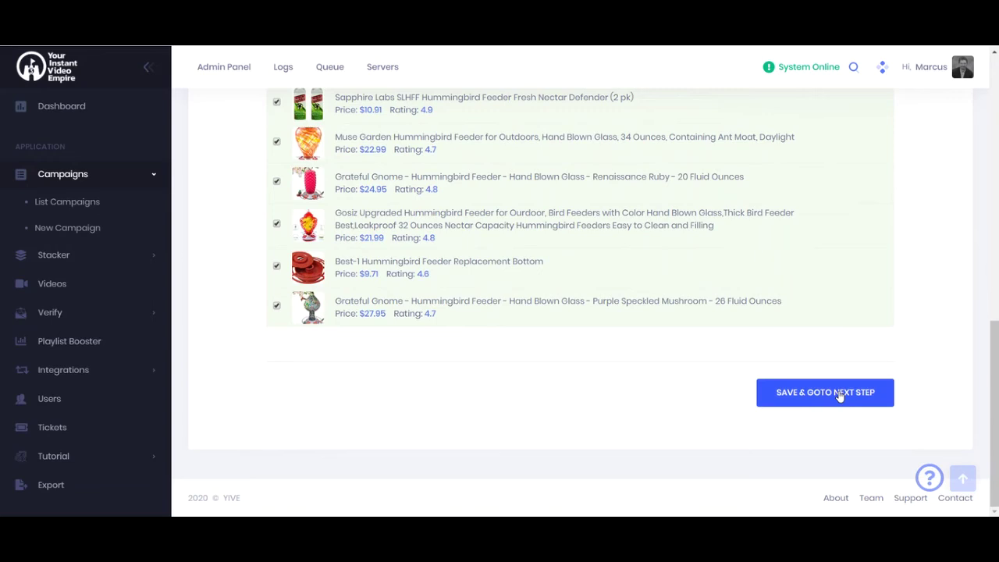
left_click(839, 397)
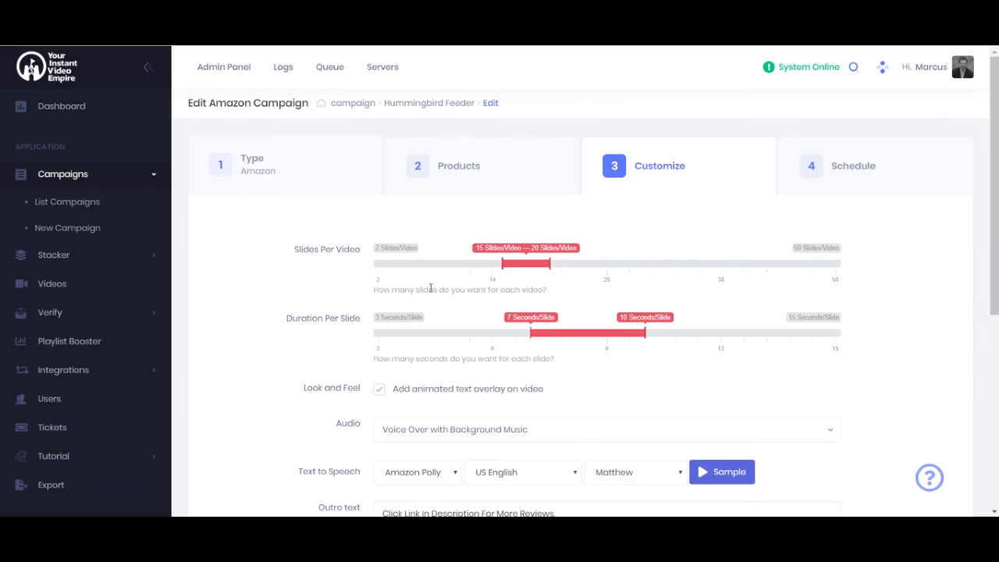
Try the Voice Over Only and Background Music Only audio options, and return the audio to Voice Over with Background Music
scroll(305, 290, "down", 2)
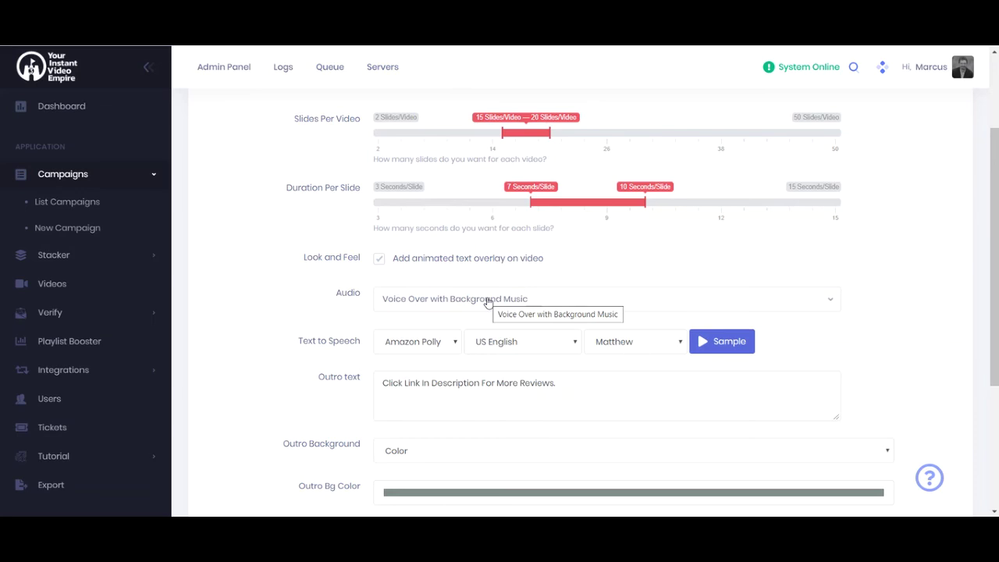
left_click(488, 302)
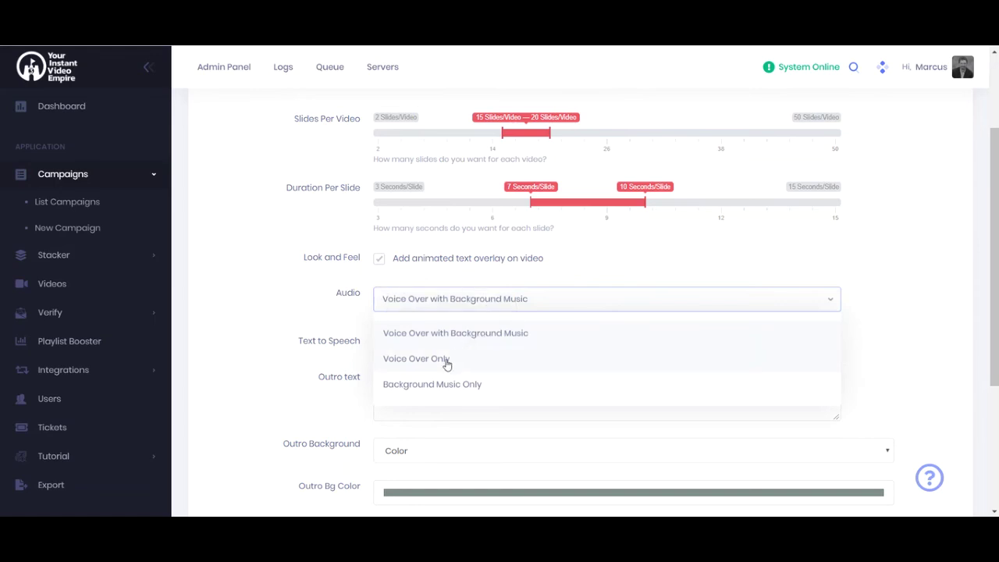
left_click(447, 360)
left_click(449, 302)
left_click(434, 384)
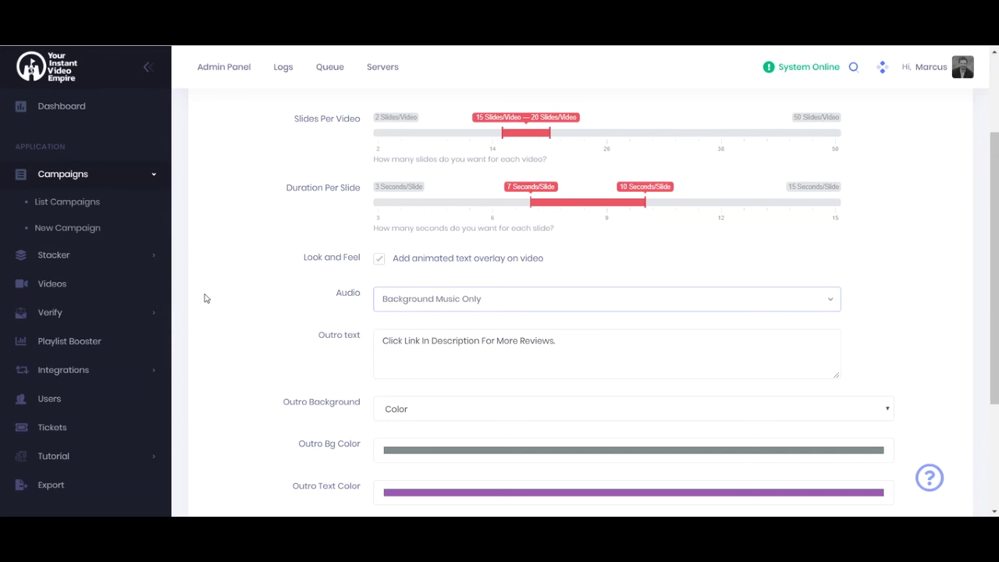
left_click(488, 303)
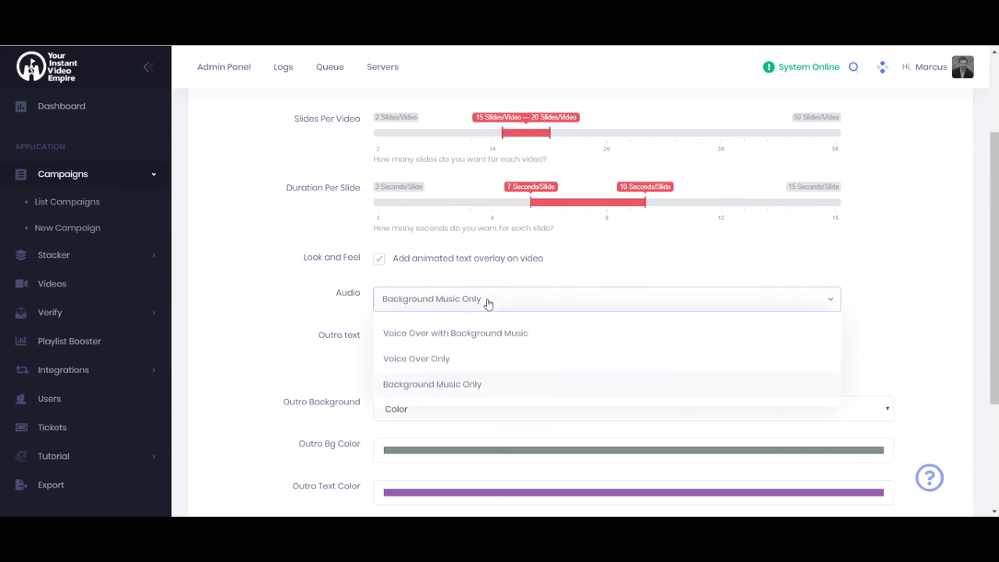
left_click(481, 333)
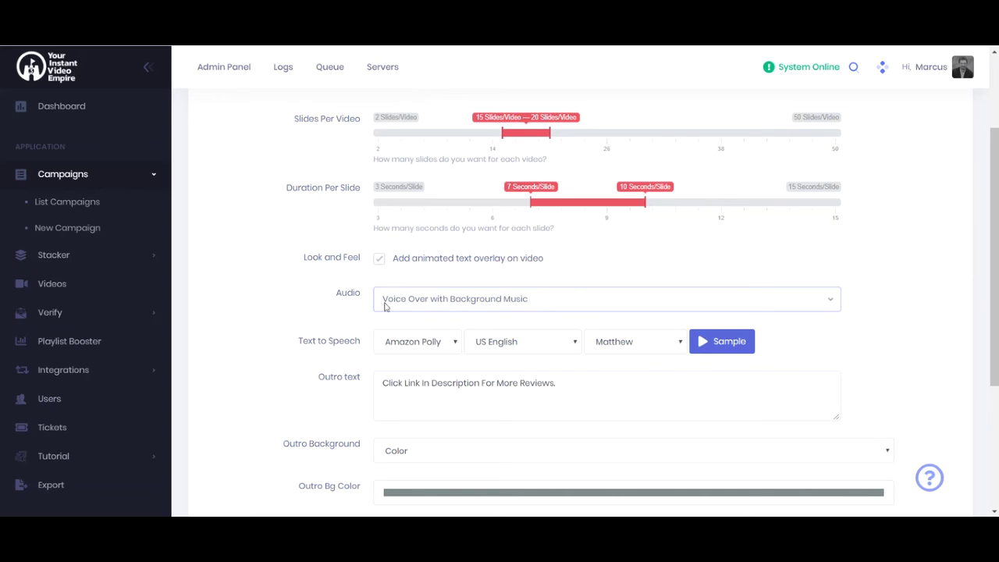
scroll(317, 310, "down", 2)
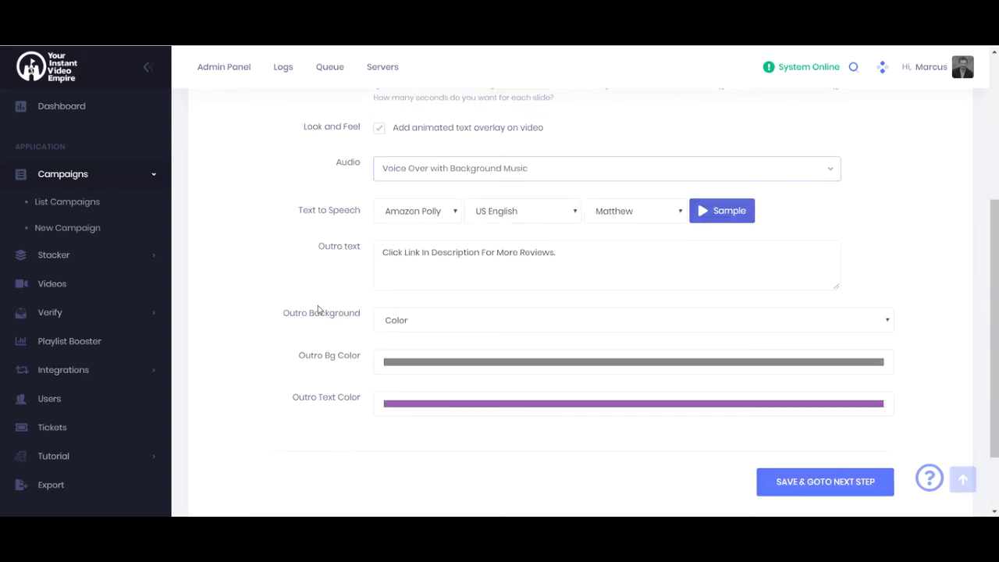
Try Google Voice as the text-to-speech provider, return to Amazon Polly and browse its available languages
left_click(430, 221)
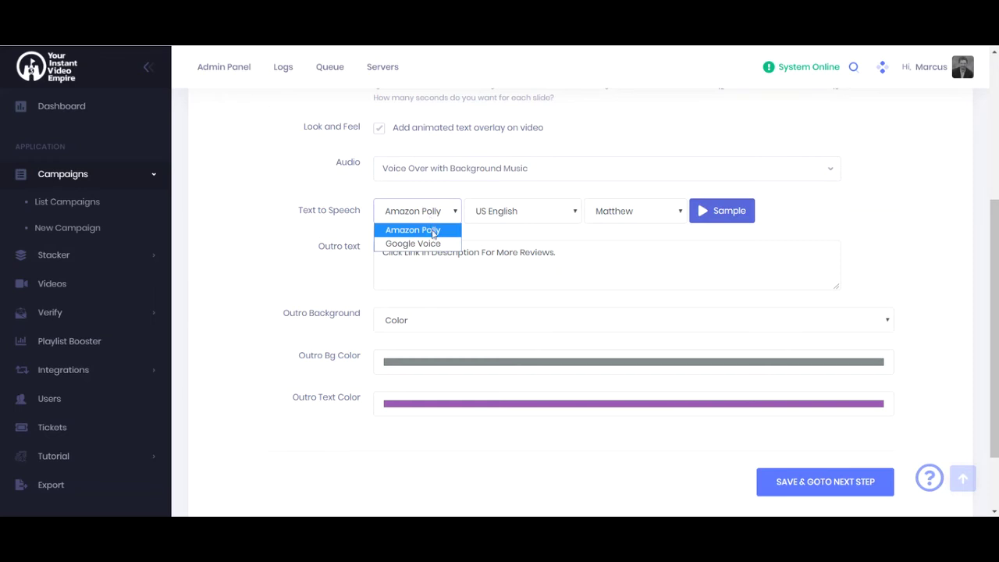
left_click(434, 244)
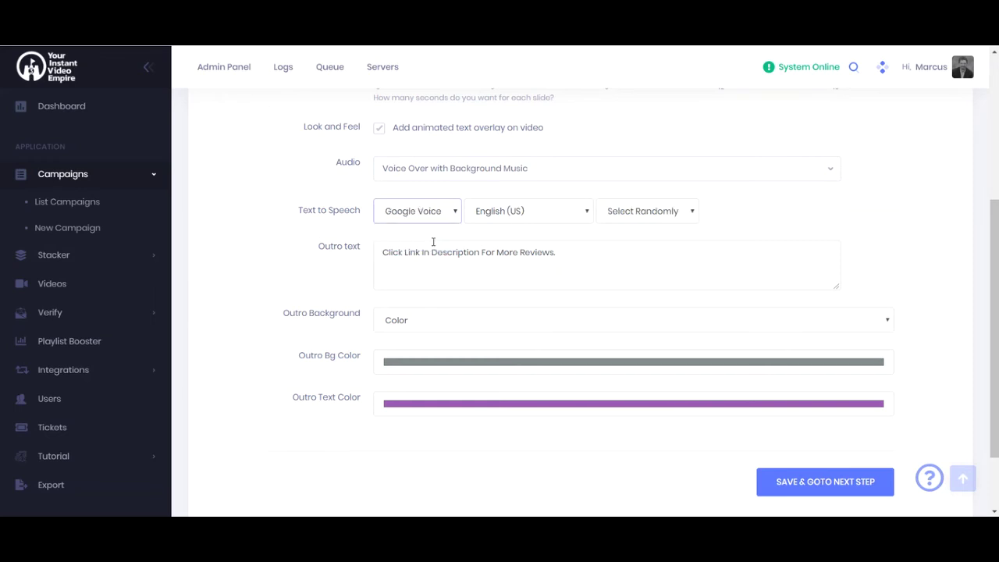
left_click(431, 216)
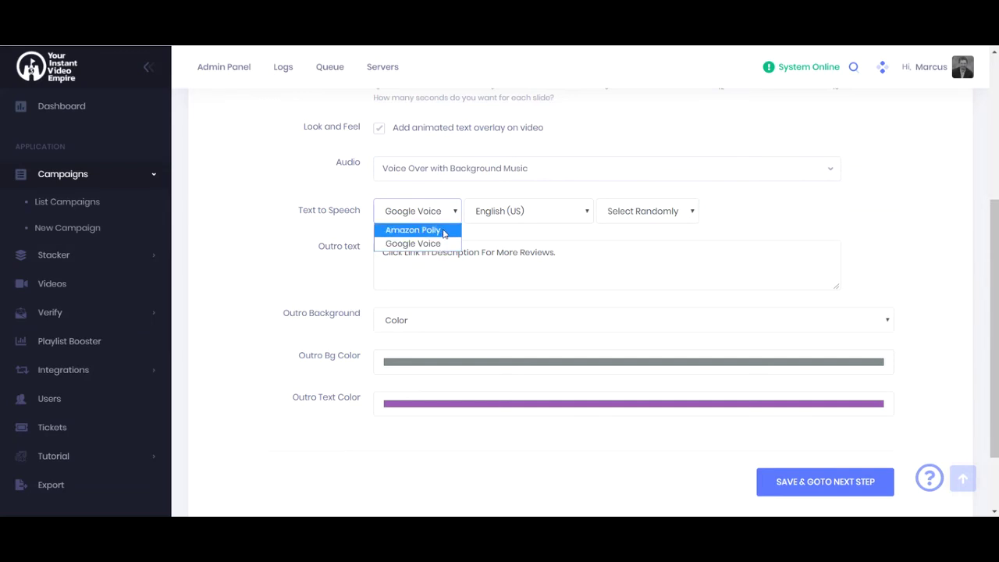
left_click(446, 230)
left_click(519, 217)
left_click(519, 217)
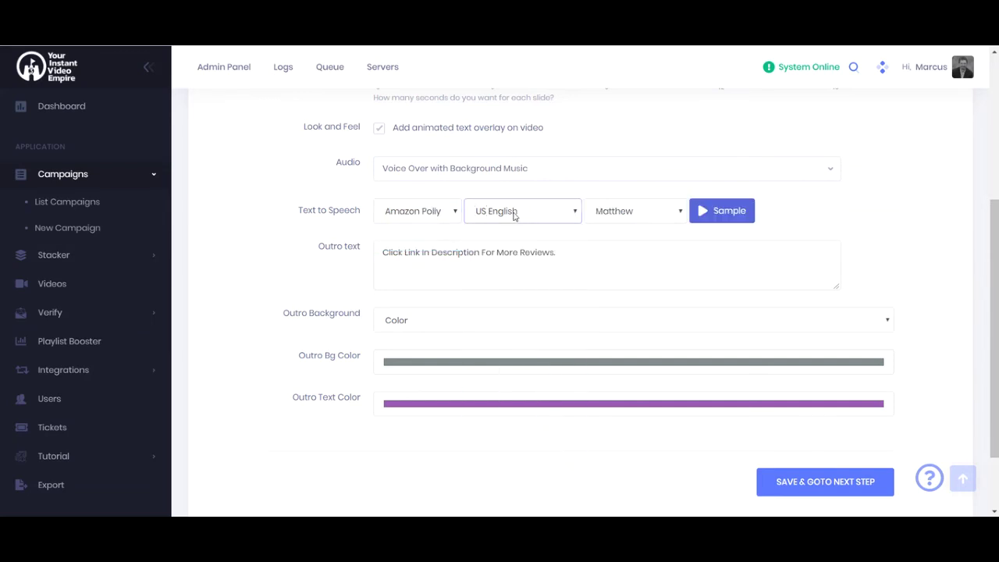
left_click(503, 218)
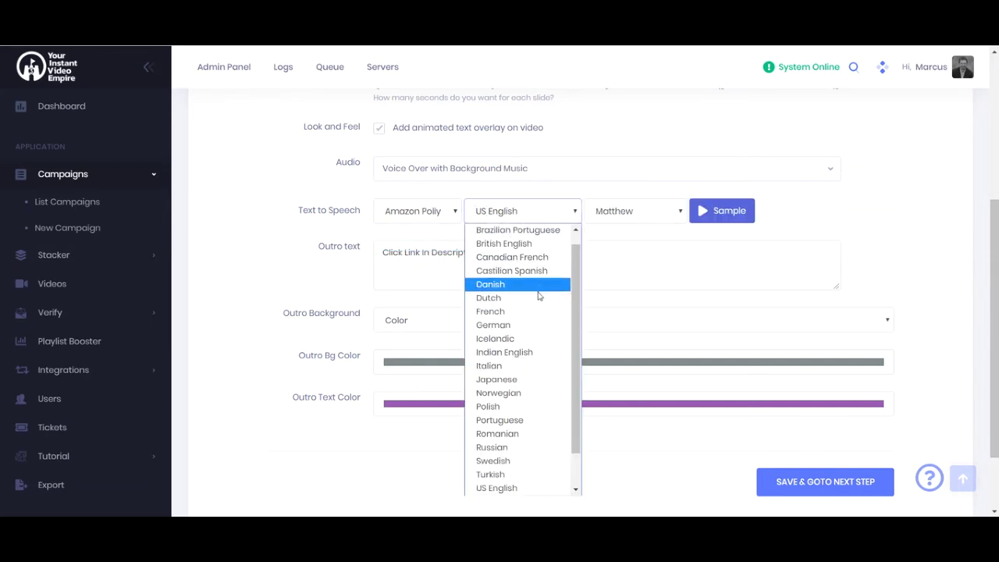
scroll(538, 297, "up", 1)
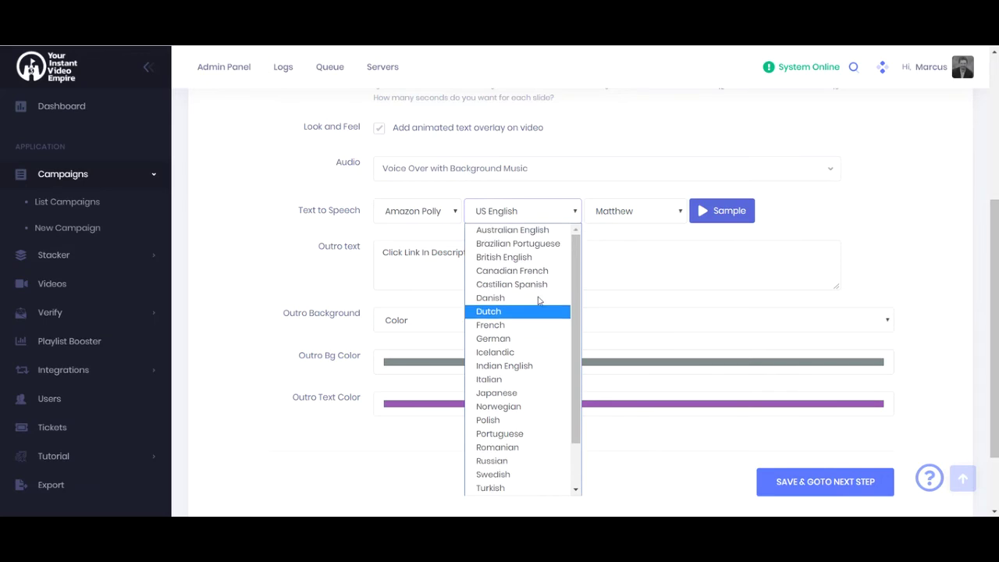
left_click(341, 185)
Try Google Voice in English (US) with the Kate voice and play its sample
left_click(451, 220)
left_click(448, 245)
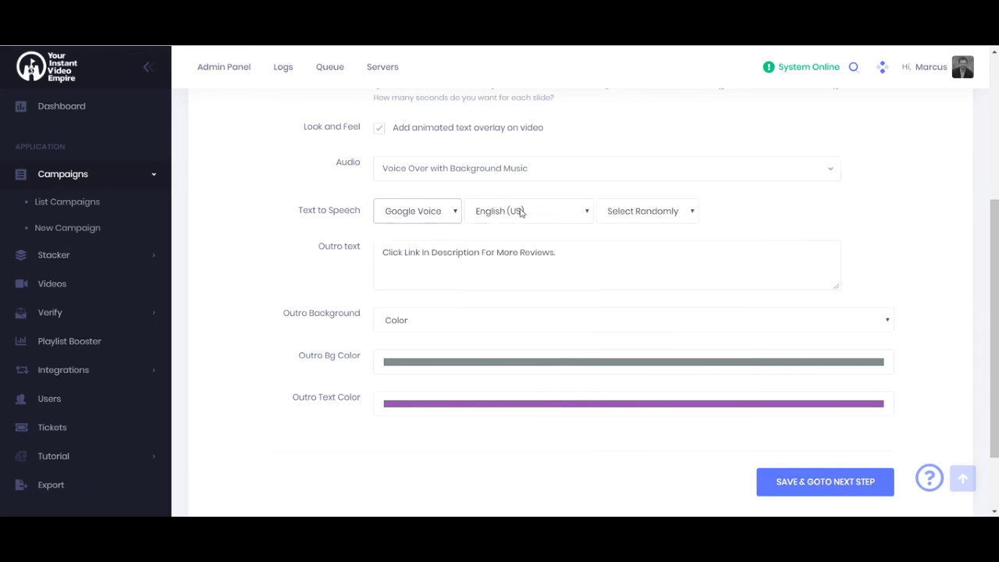
left_click(519, 212)
left_click(521, 212)
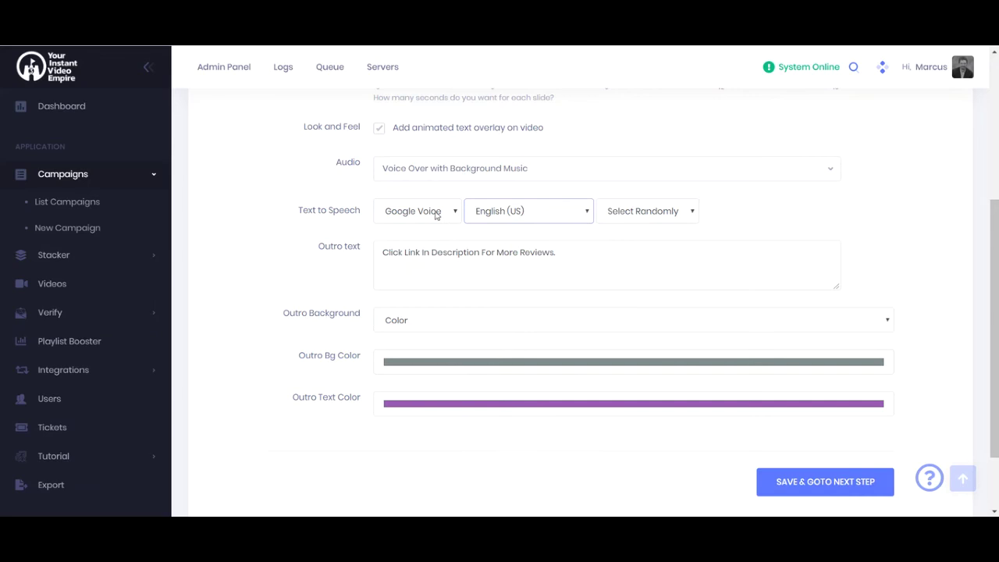
left_click(689, 213)
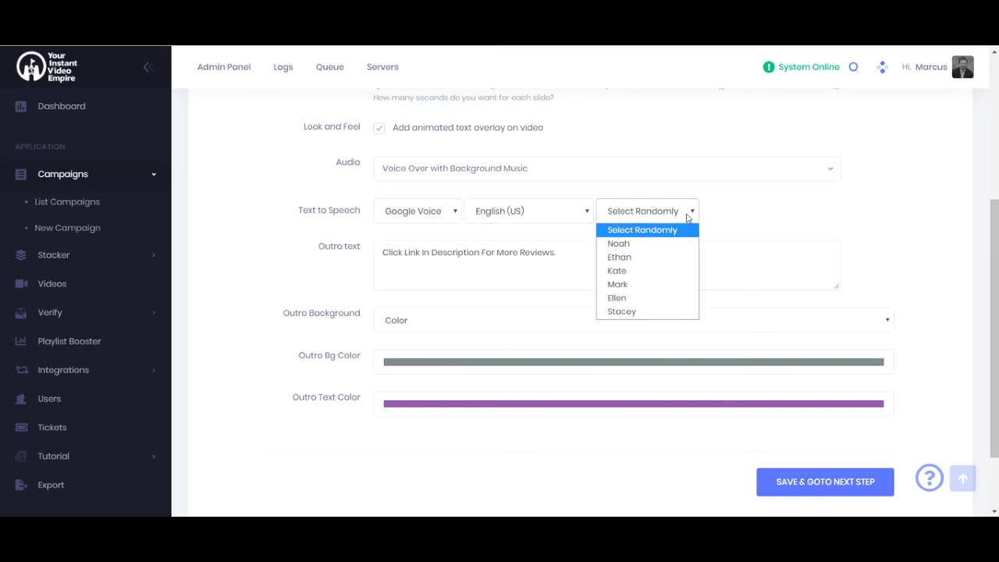
left_click(665, 270)
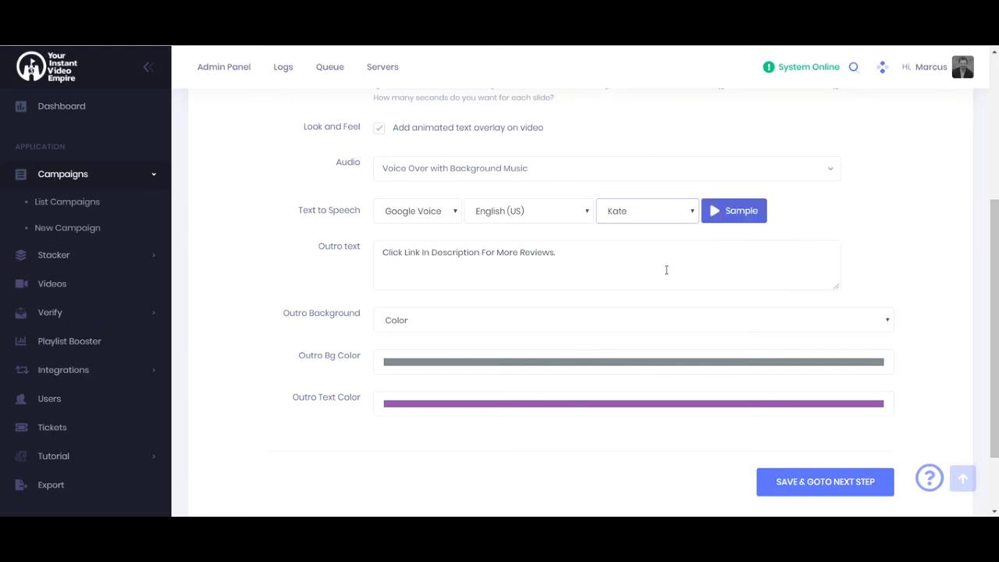
left_click(741, 214)
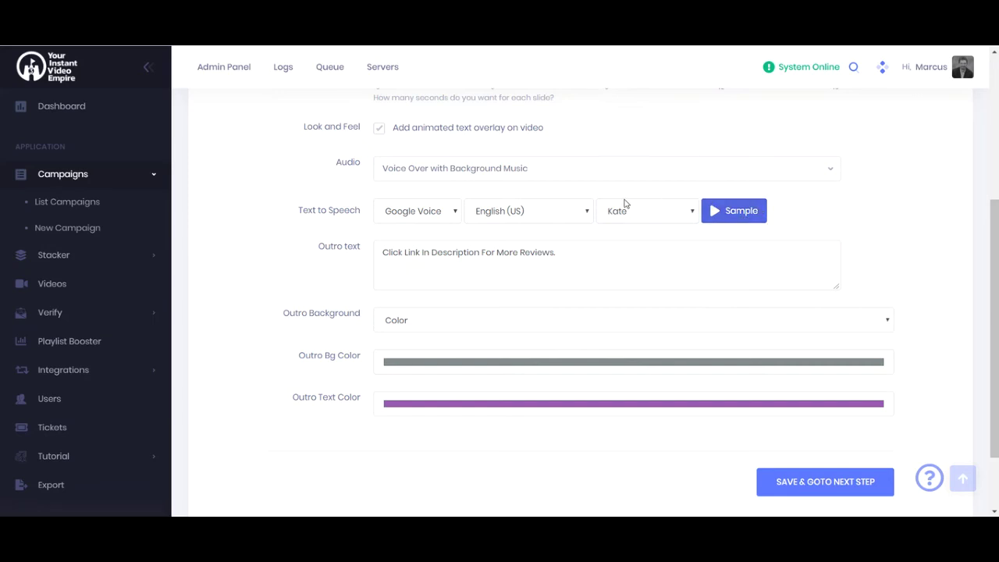
left_click(688, 212)
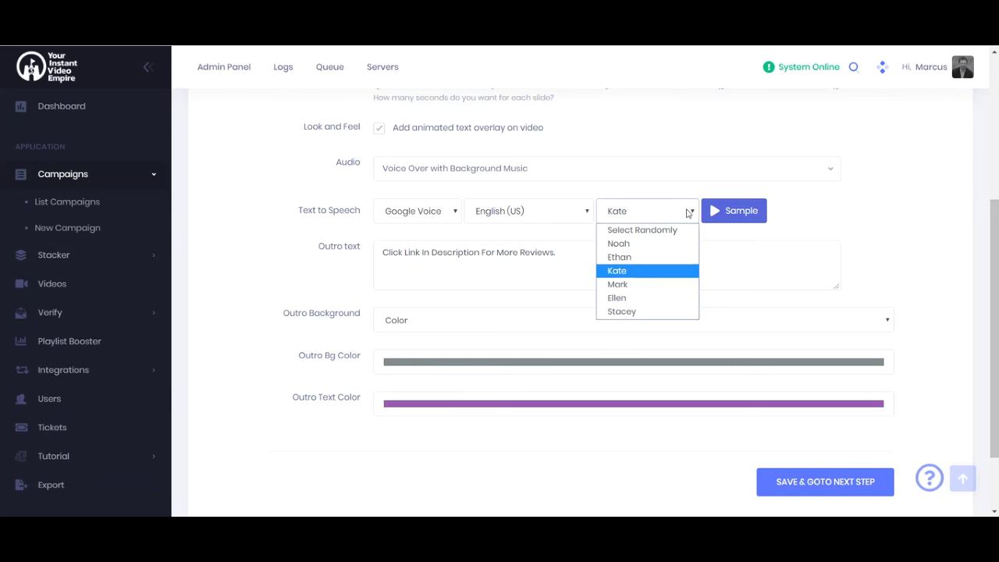
left_click(676, 232)
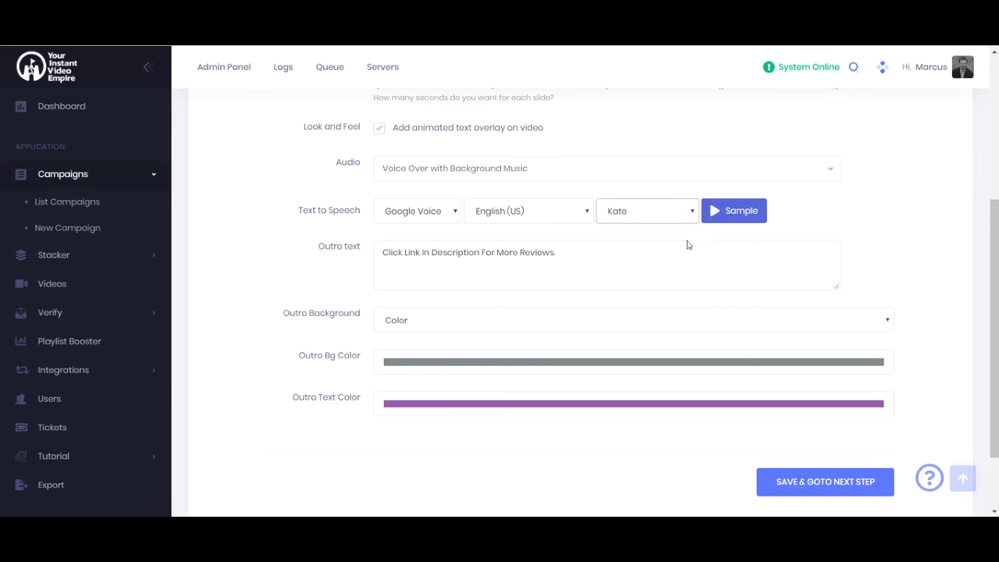
Set the text to speech to Amazon Polly in US English with a randomly selected voice
left_click(456, 223)
left_click(447, 231)
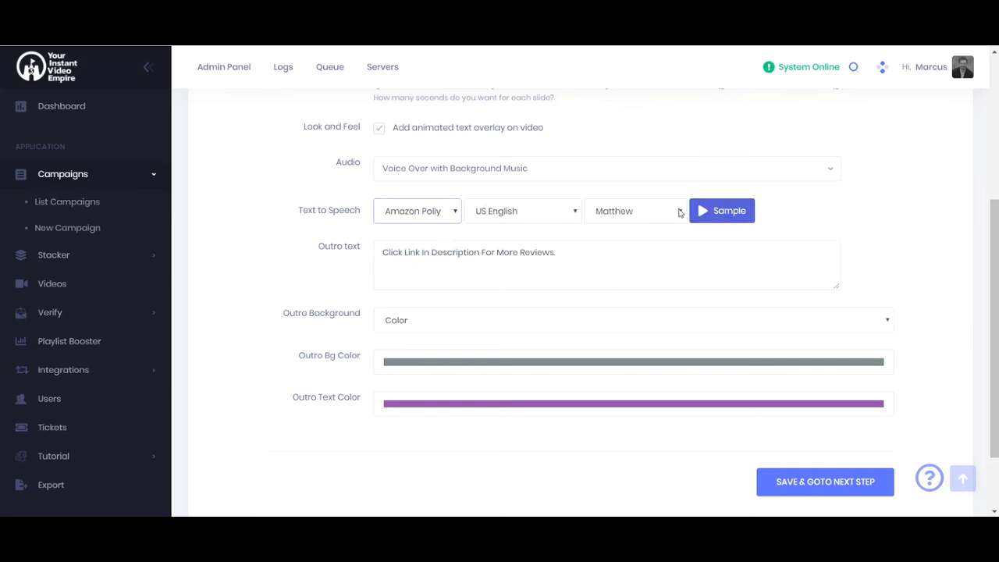
left_click(679, 211)
left_click(672, 232)
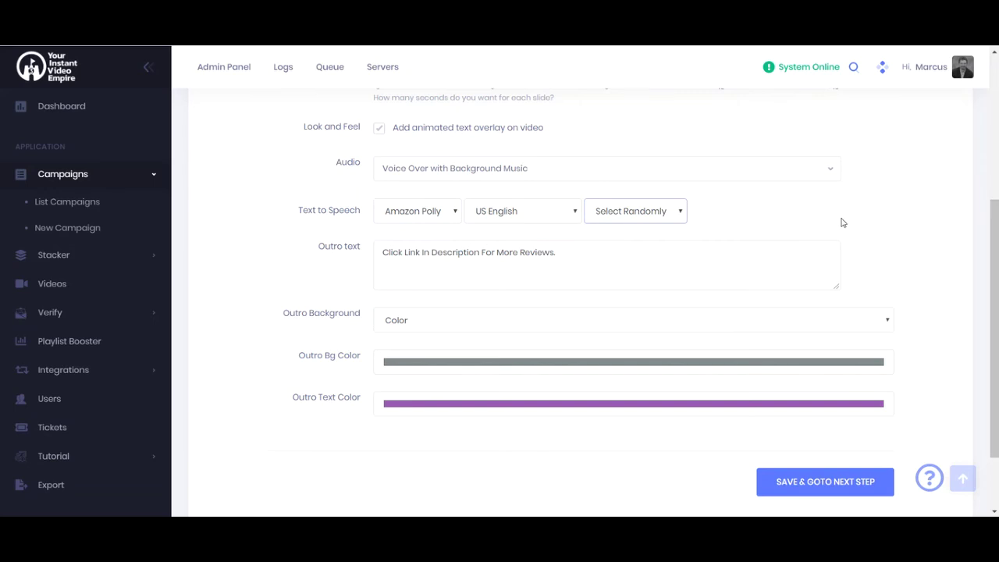
Switch the audio to Background Music Only and save the customization to continue to the campaign's schedule
left_click(427, 168)
left_click(442, 254)
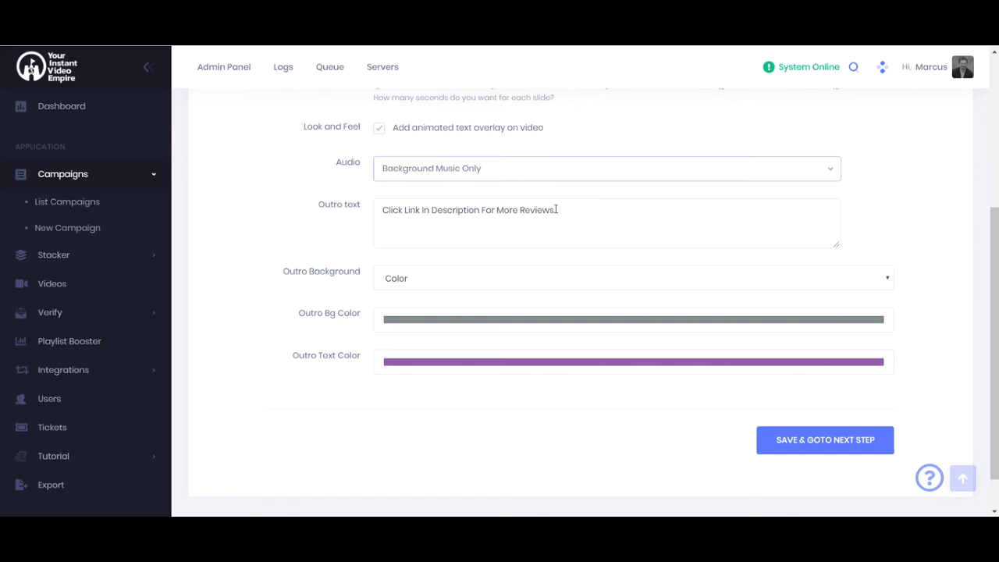
left_click_drag(573, 213, 360, 218)
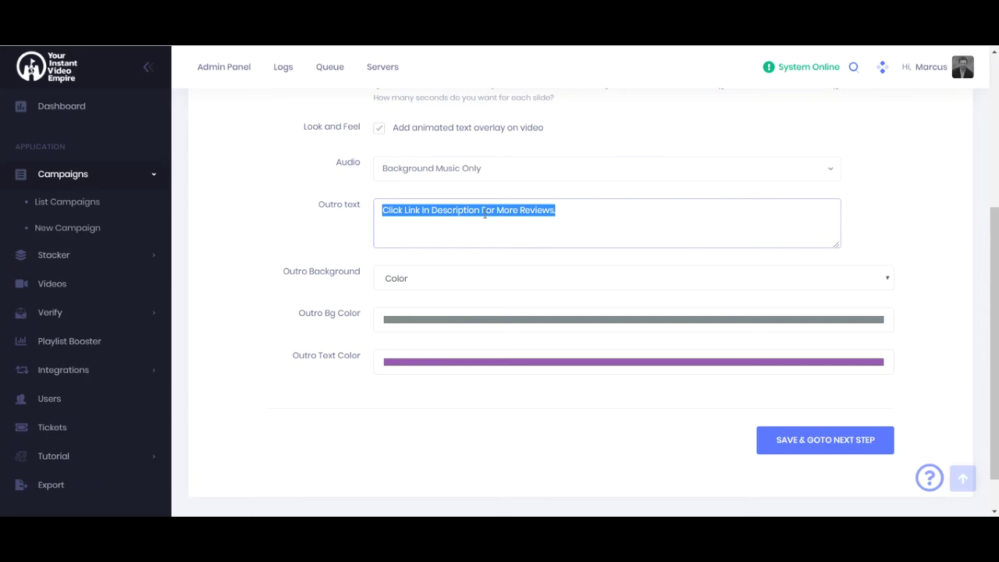
left_click(286, 203)
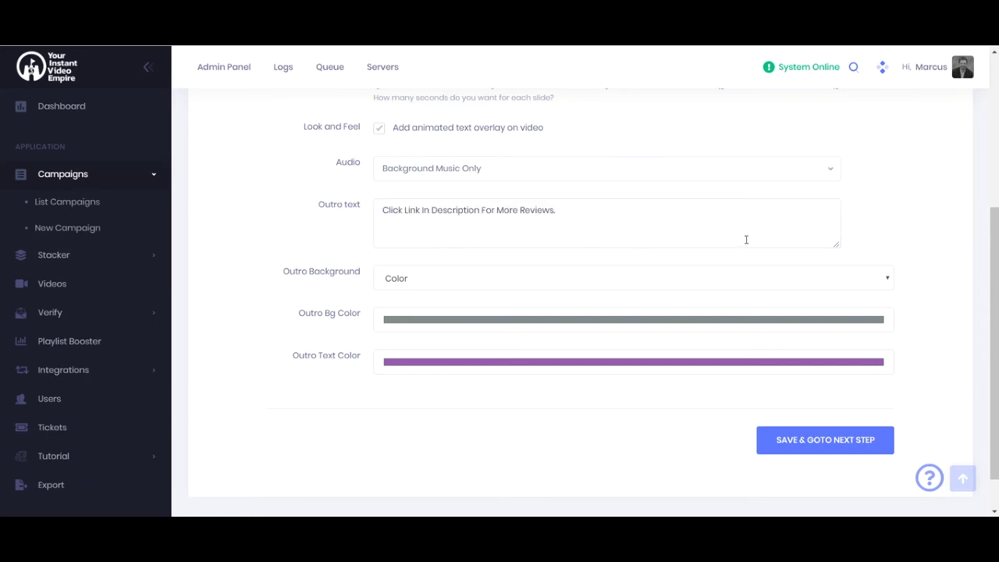
scroll(494, 224, "up", 2)
scroll(495, 225, "down", 3)
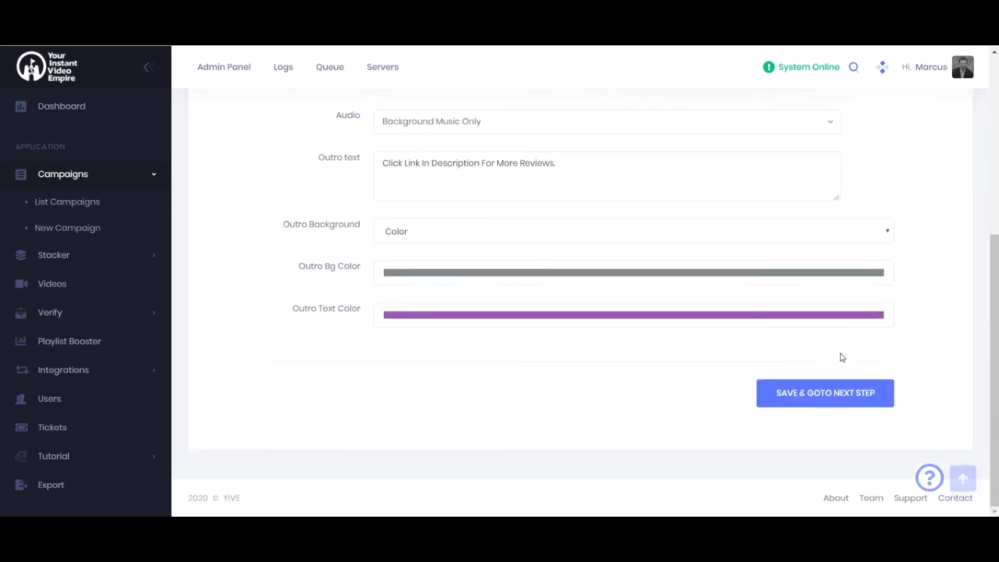
scroll(840, 357, "up", 3)
scroll(841, 357, "down", 2)
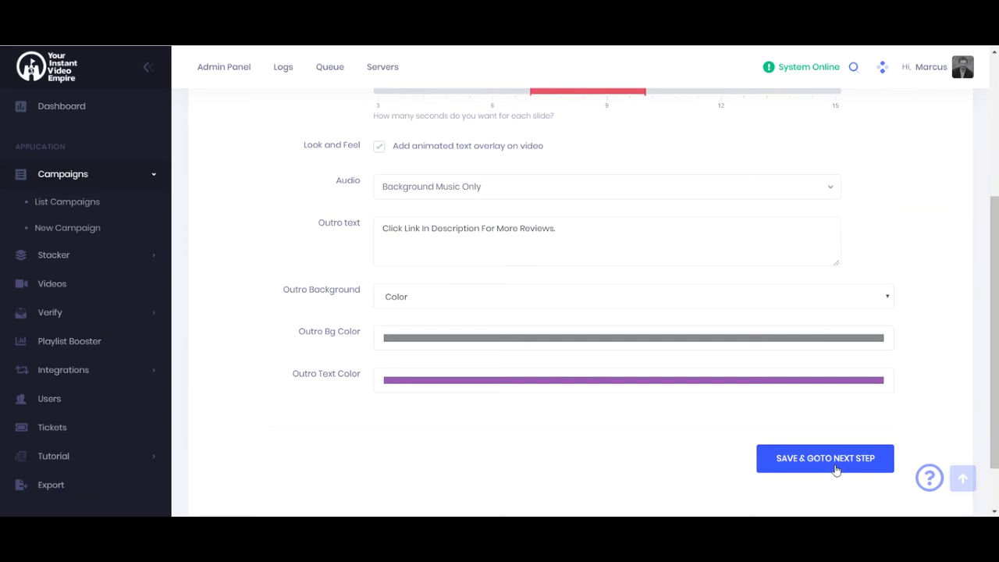
left_click(835, 469)
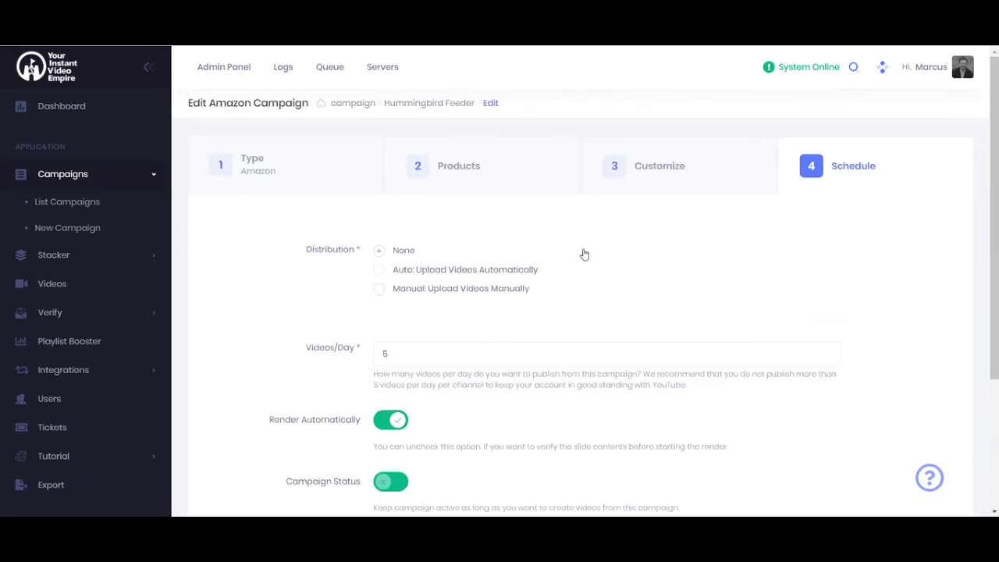
Set the campaign's distribution to upload videos automatically
scroll(584, 255, "down", 2)
scroll(700, 262, "up", 1)
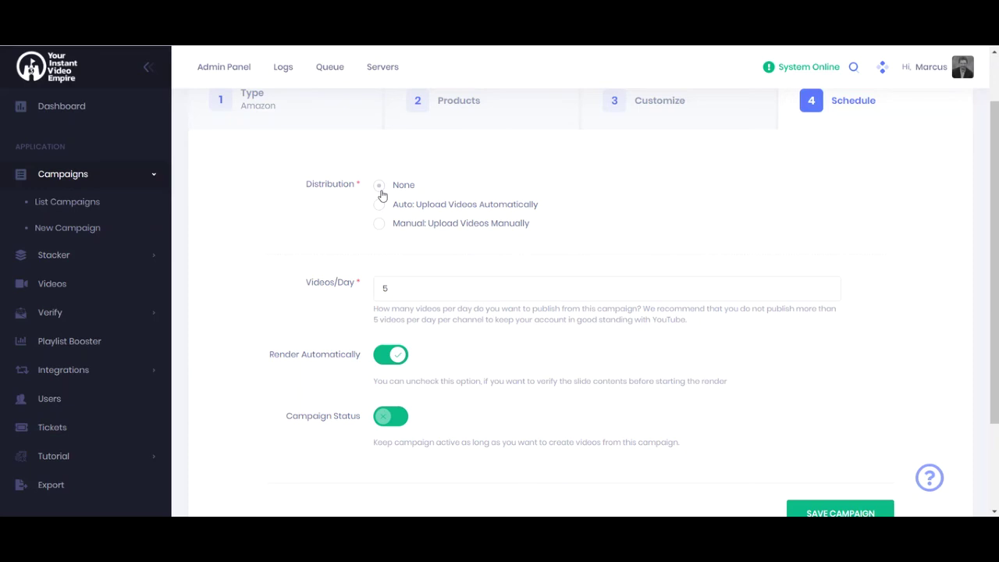
left_click(426, 205)
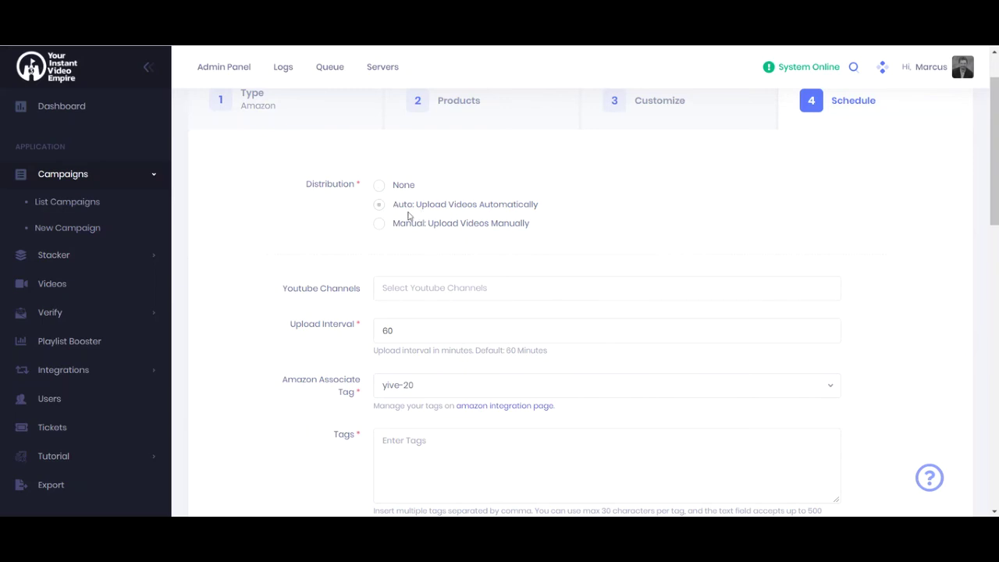
left_click(380, 188)
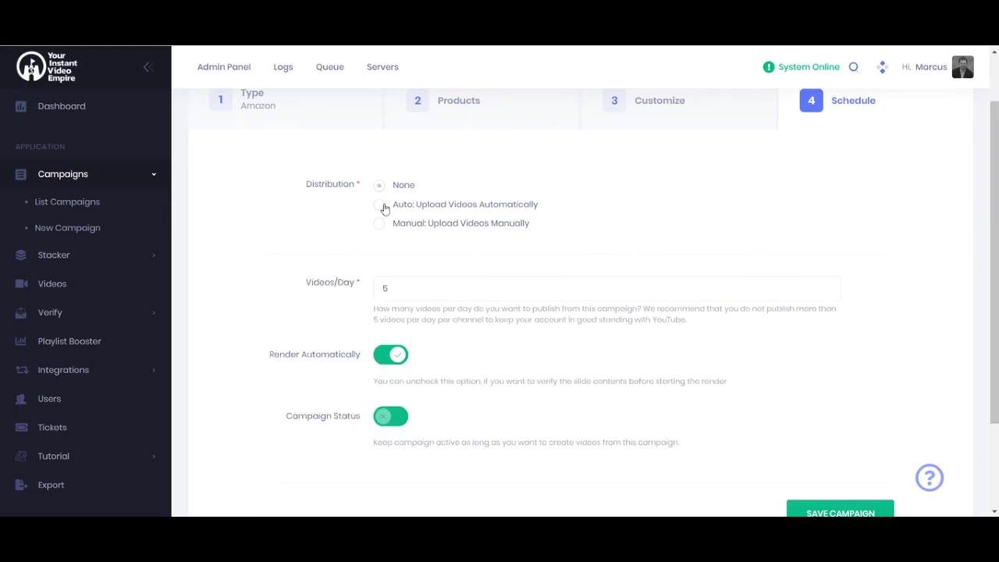
left_click(380, 205)
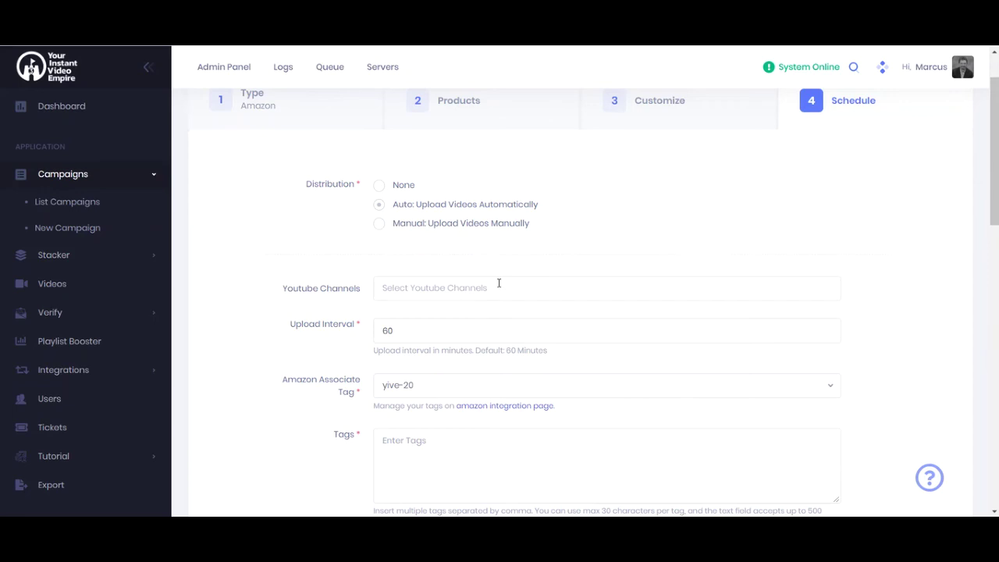
Find the Home & Lifestyle group with the search text "Life" and assign it as the campaign's YouTube channels
left_click(499, 284)
type("Life")
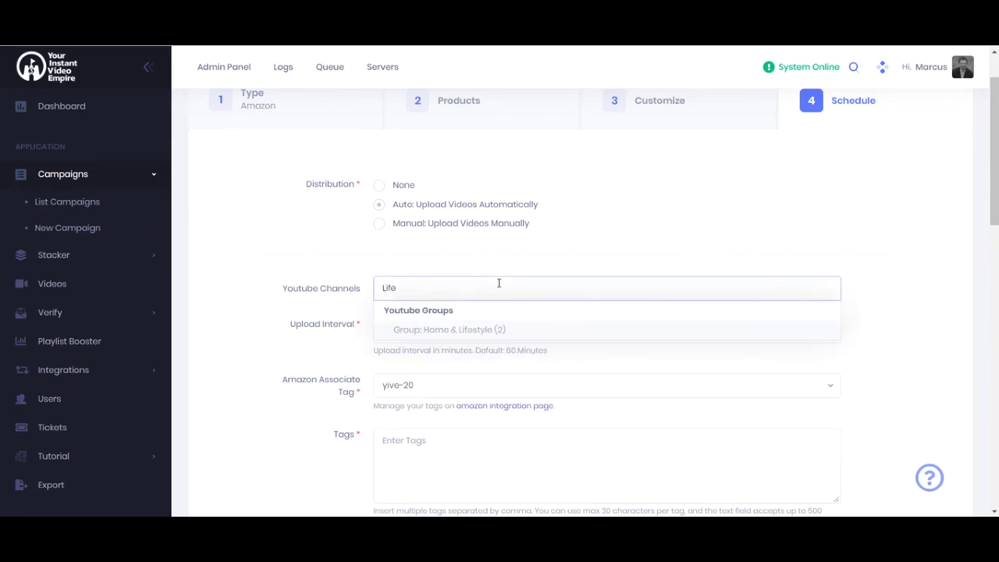
left_click(473, 331)
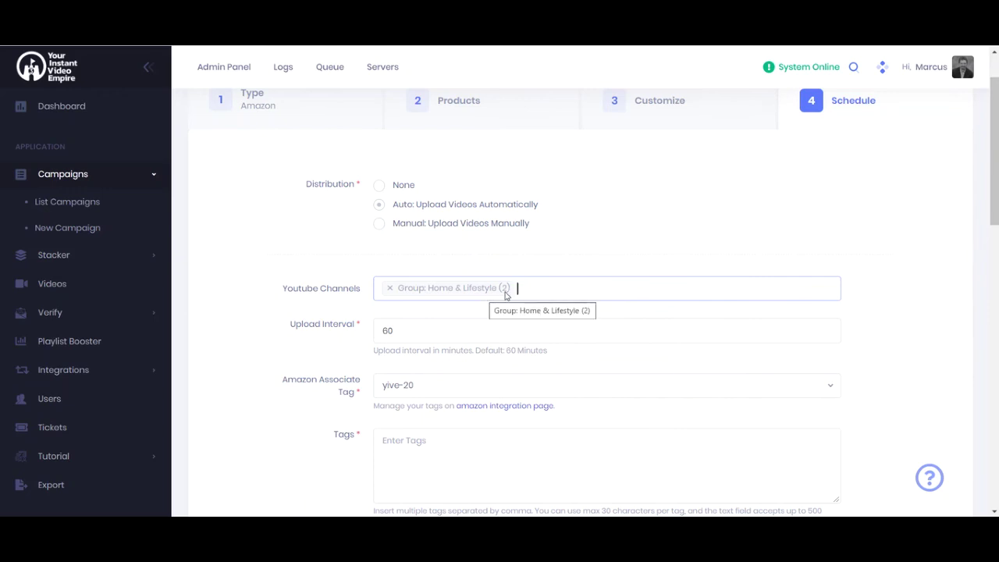
Keep the selected Amazon associate tag and enter the video tags "hummingbird feeders, bird feeders, hummingbirds, bird watching"
scroll(515, 289, "down", 1)
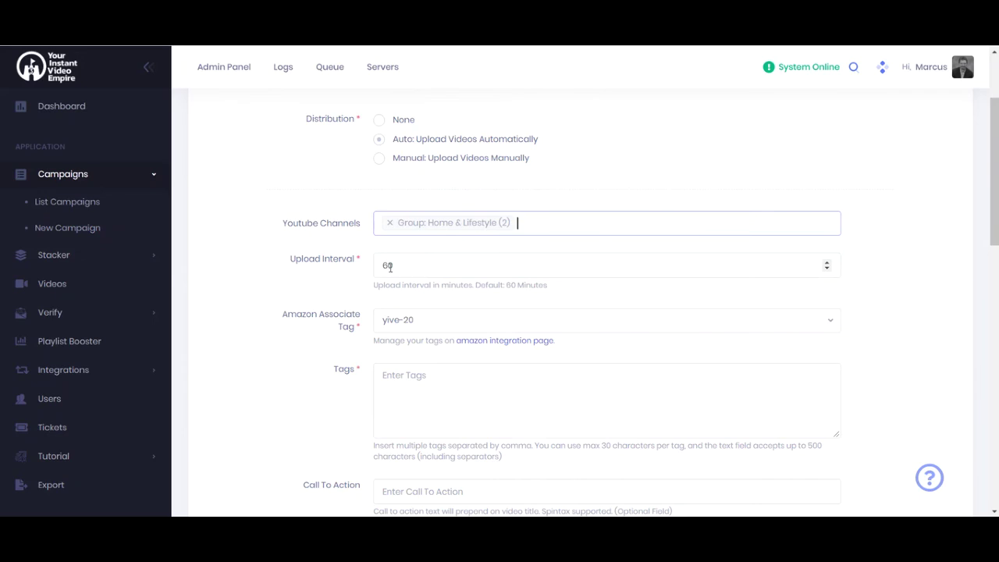
scroll(510, 337, "down", 1)
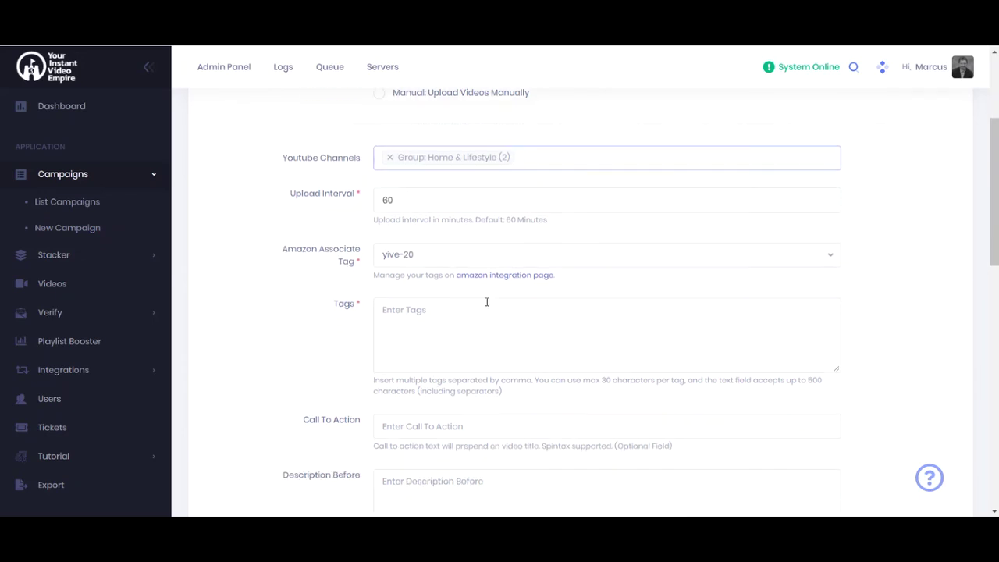
left_click(456, 261)
left_click(456, 262)
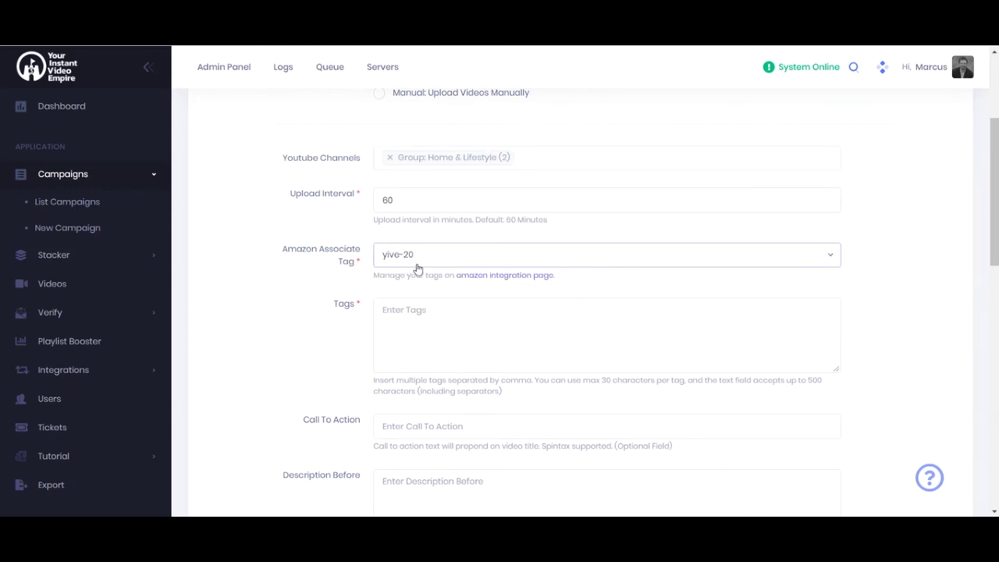
left_click(470, 320)
type("hu")
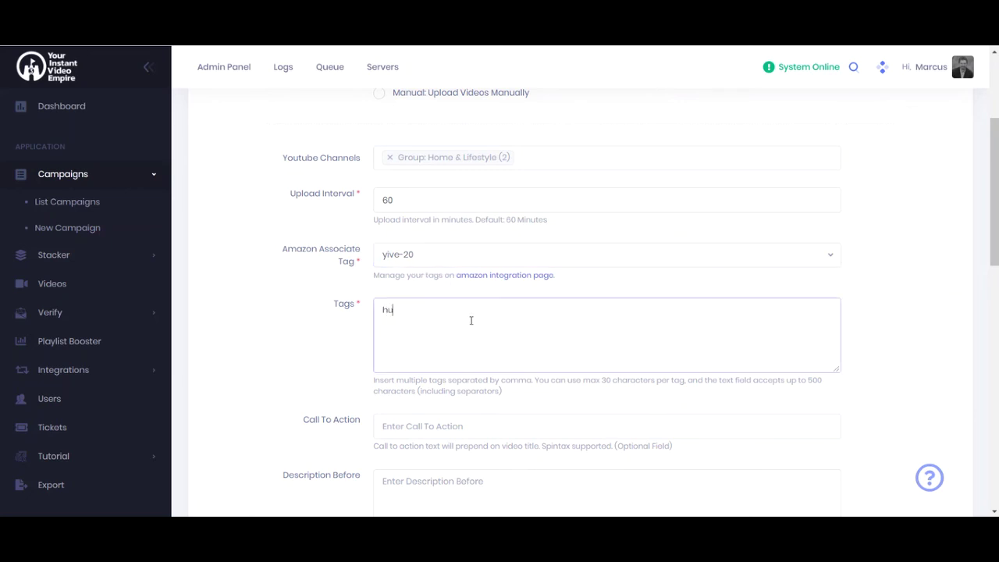
type("mmingbird feeders, bird feeders, hummingbi")
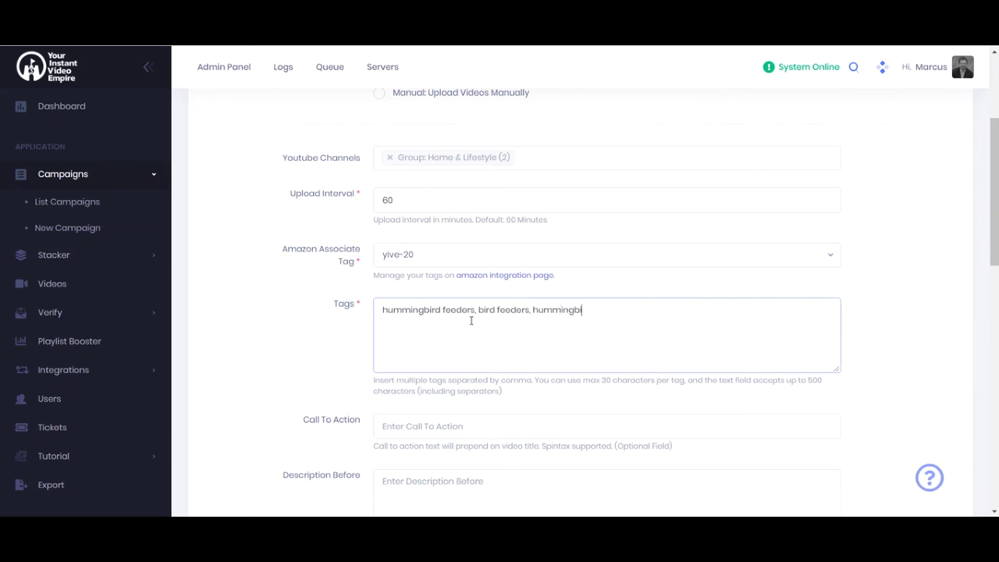
type("rds, bird watching")
Try the suggested text "Best Reviewed!" as the campaign's call to action, and clear the field again
scroll(241, 341, "down", 1)
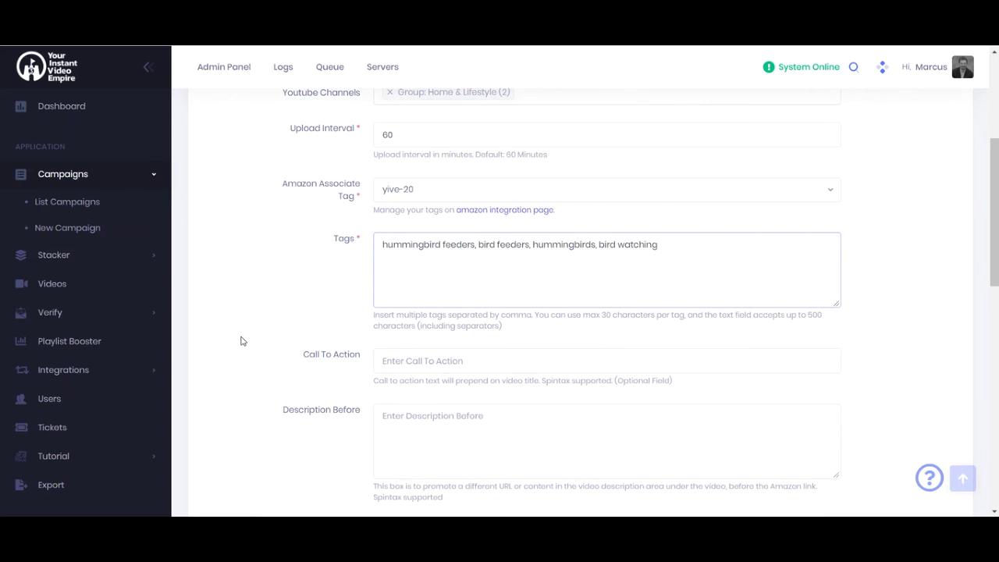
scroll(241, 341, "down", 1)
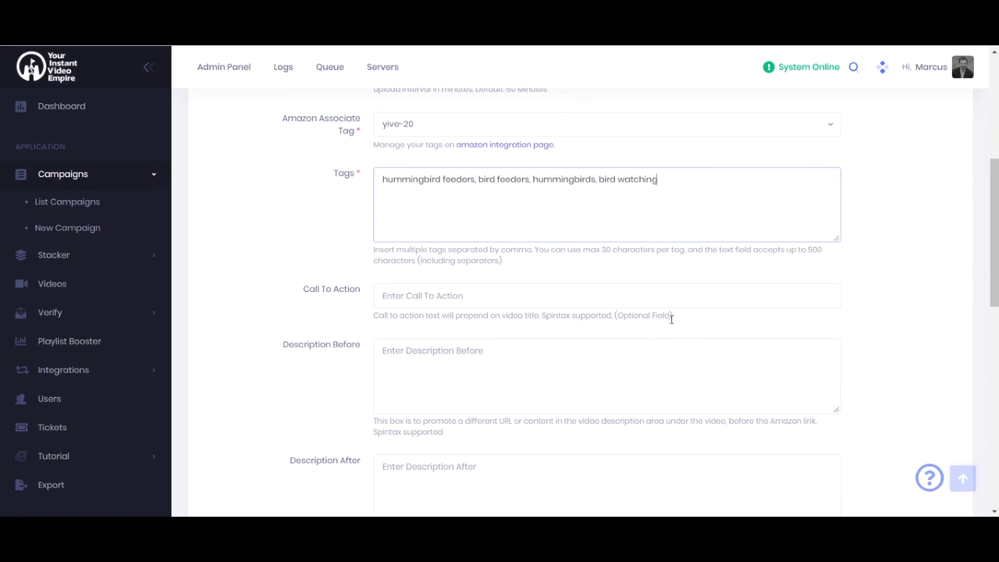
left_click(504, 299)
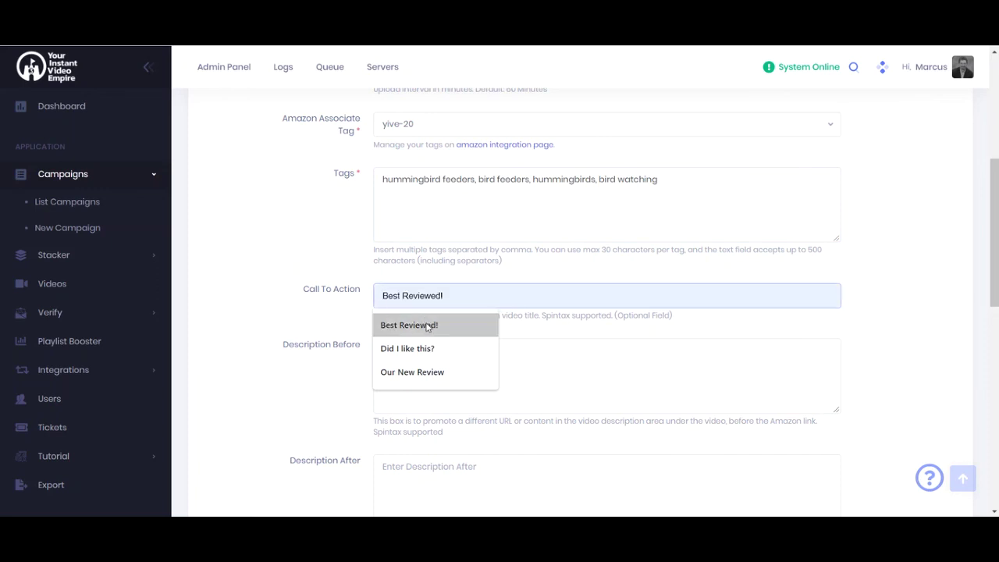
left_click(427, 326)
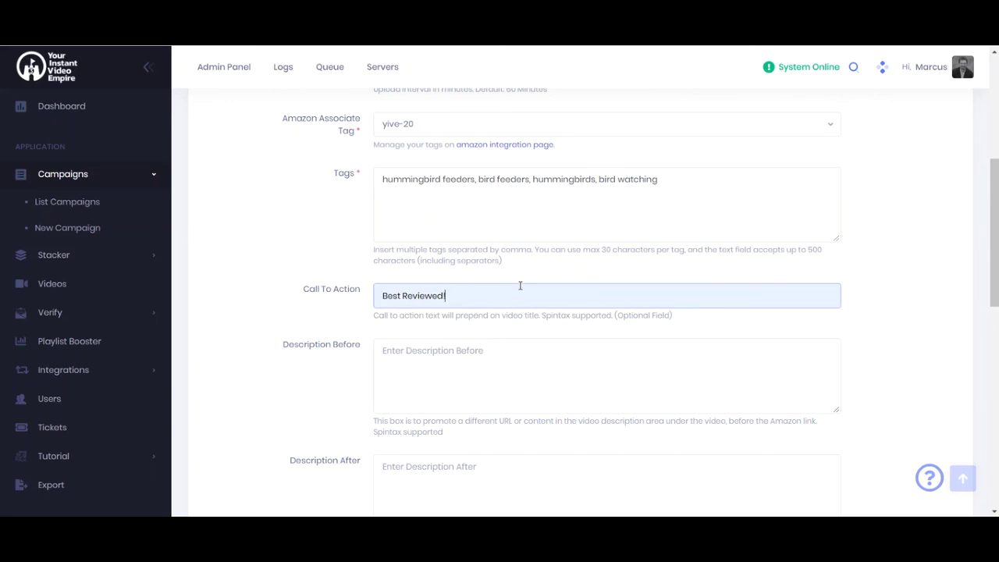
key("BackSpace")
key("BackSpace")
key("BackSpace")
key("BackSpace")
key("BackSpace")
key("BackSpace")
key("BackSpace")
key("BackSpace")
key("BackSpace")
key("BackSpace")
key("BackSpace")
key("BackSpace")
key("BackSpace")
key("BackSpace")
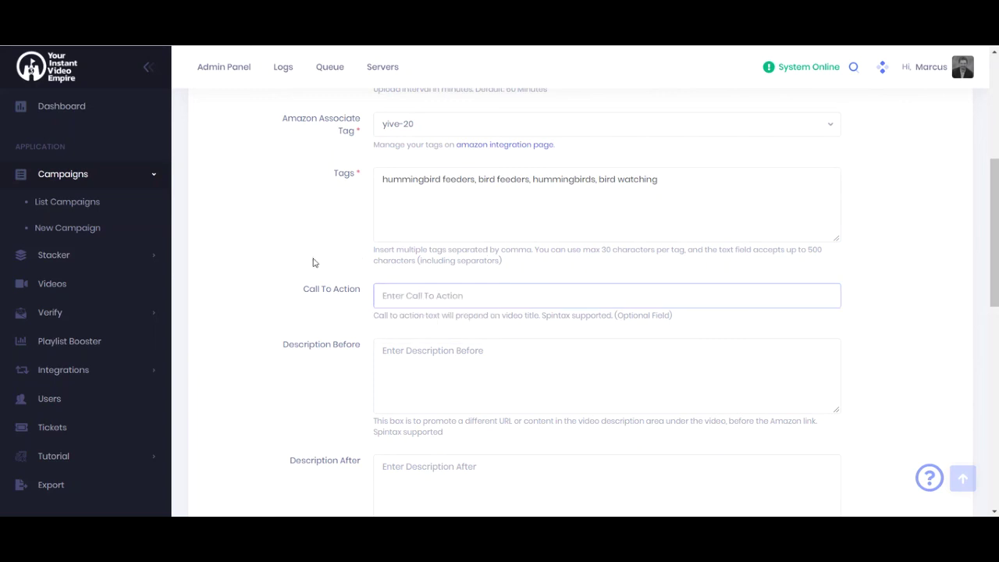
left_click(262, 275)
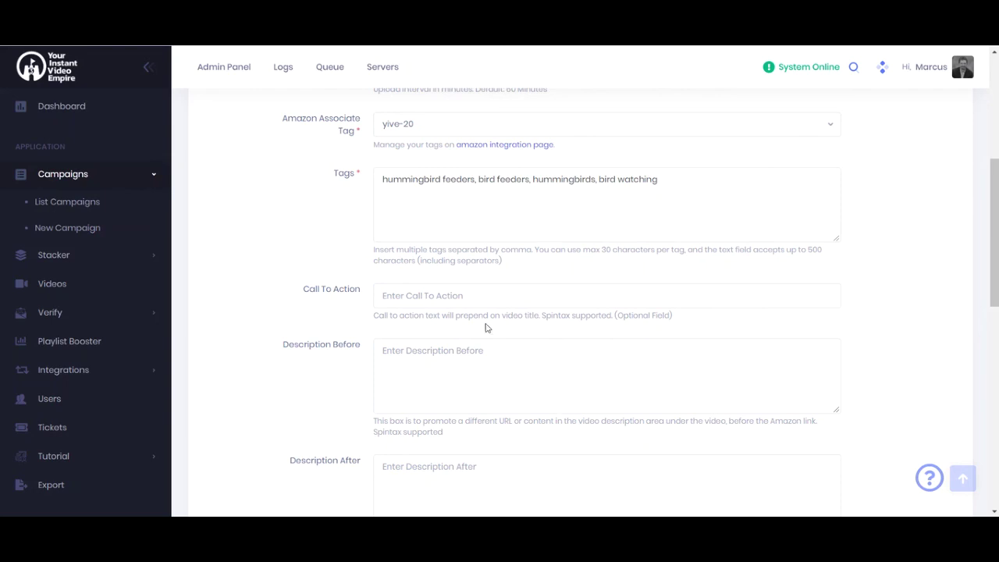
Enable translations of the titles and descriptions and include all available languages
scroll(252, 298, "down", 2)
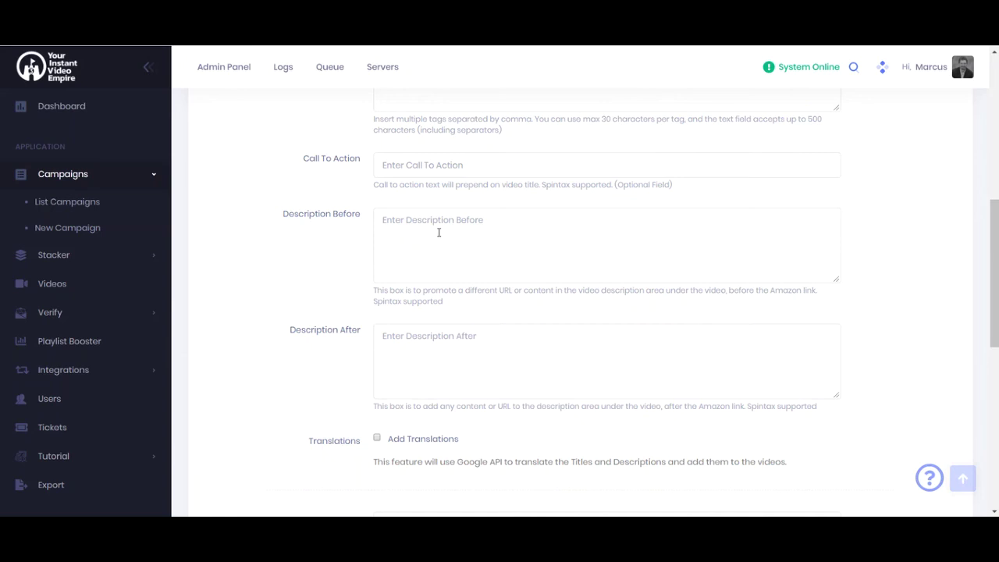
left_click(445, 345)
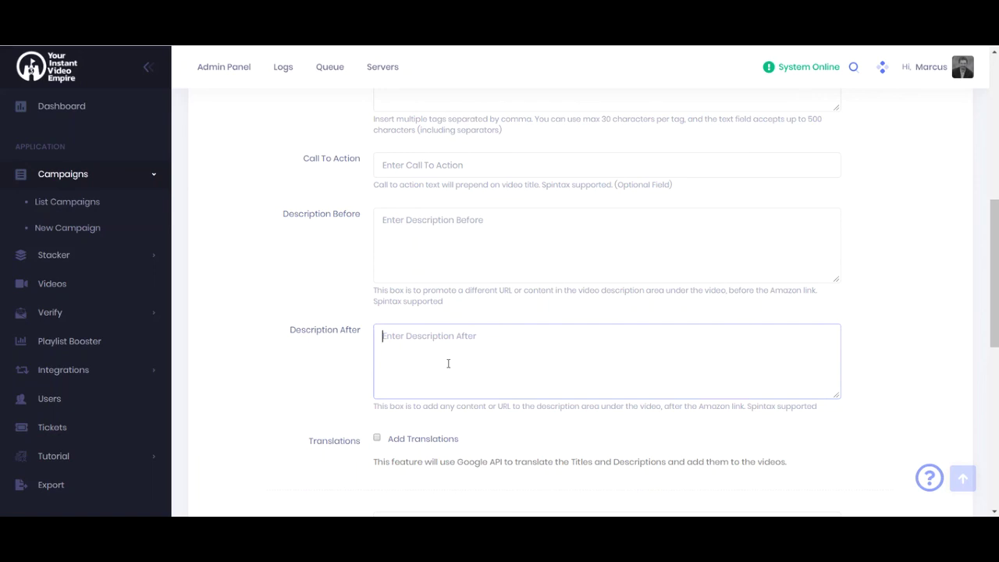
scroll(291, 268, "down", 3)
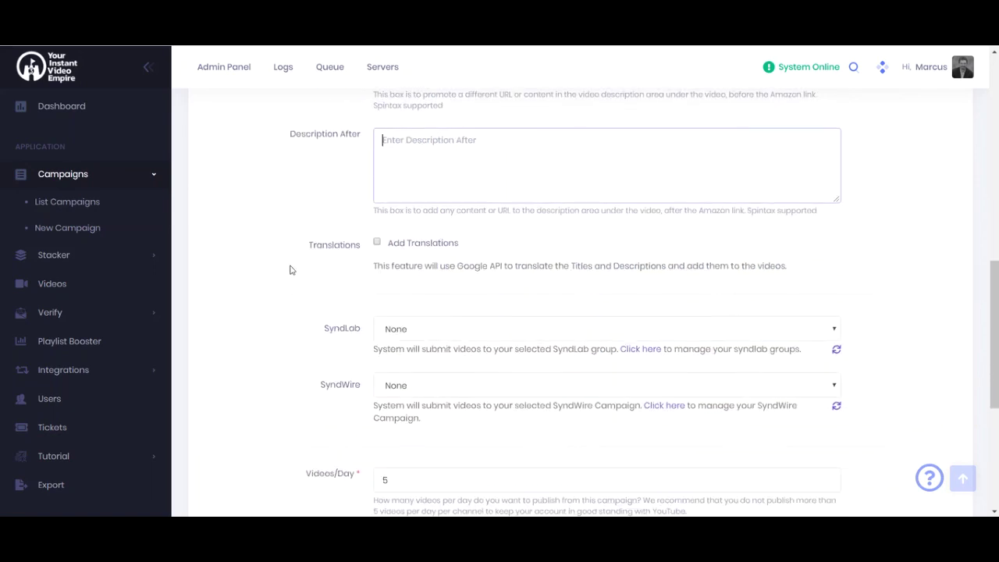
left_click(378, 243)
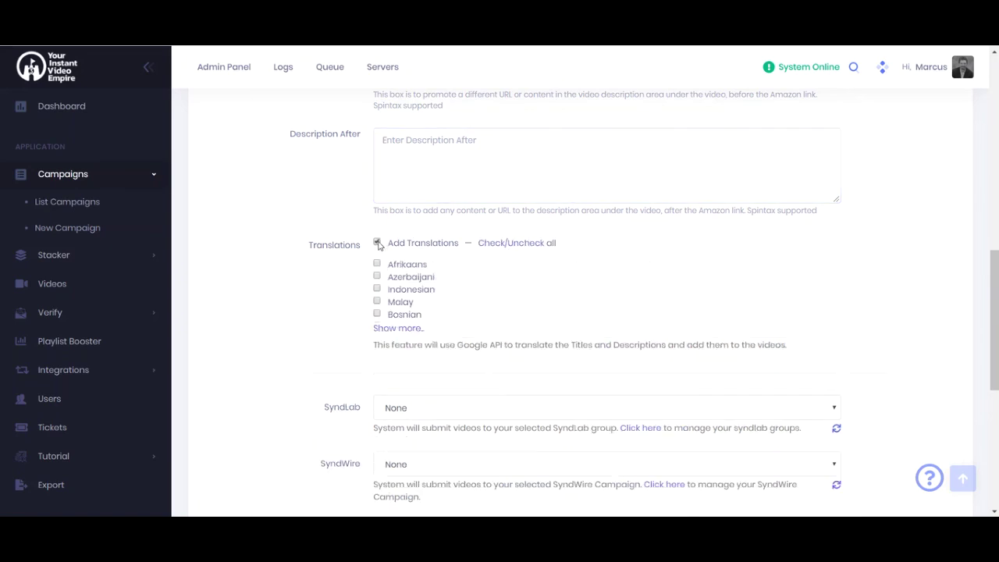
left_click(487, 248)
Refresh the SyndLab groups and choose Products Social (50) for submitting the campaign's videos
scroll(285, 273, "down", 3)
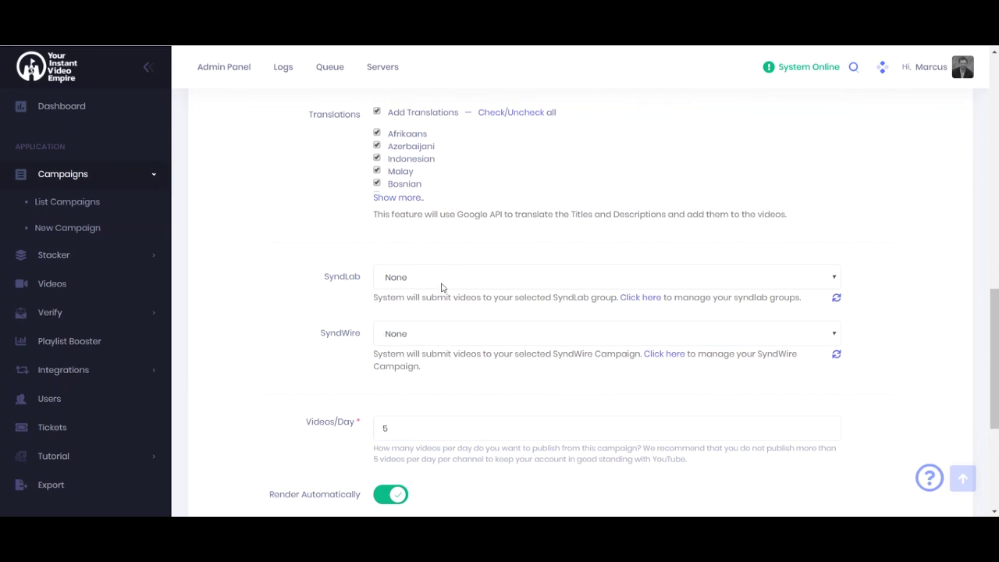
left_click(836, 300)
left_click(475, 278)
left_click(474, 278)
left_click(411, 286)
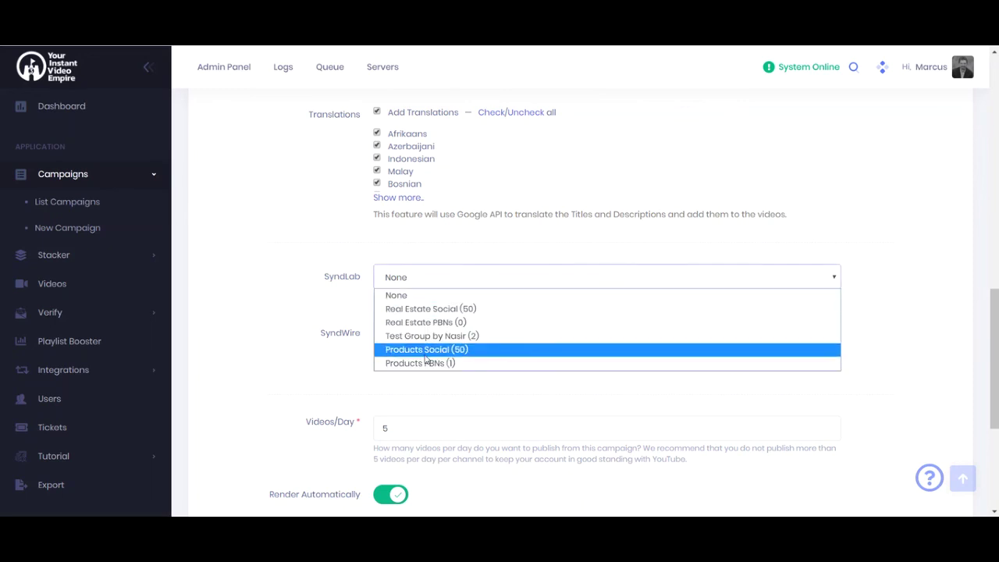
left_click(421, 351)
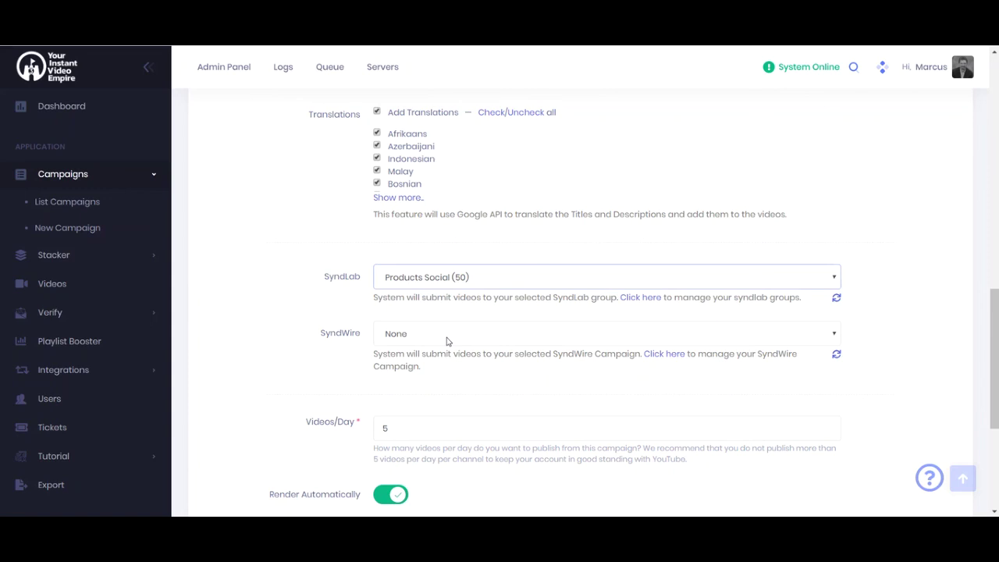
Try a value of 61 for the number of videos the campaign publishes per day
scroll(441, 332, "down", 3)
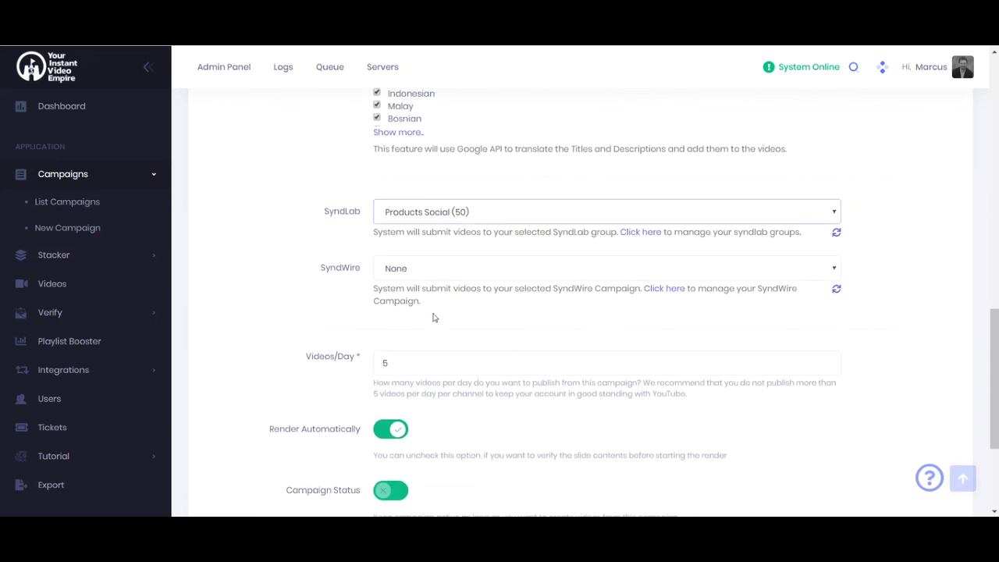
scroll(434, 331, "down", 3)
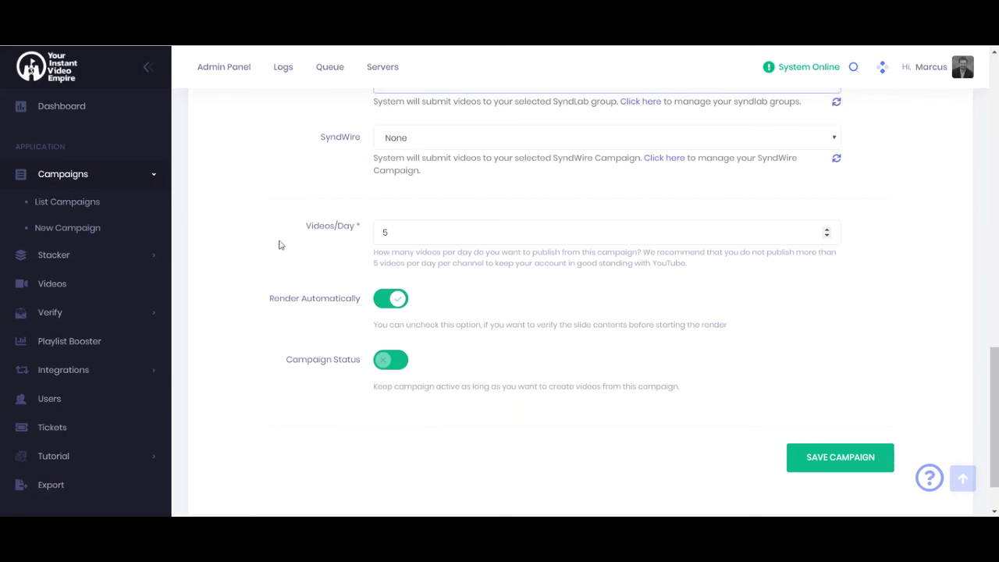
scroll(281, 254, "up", 15)
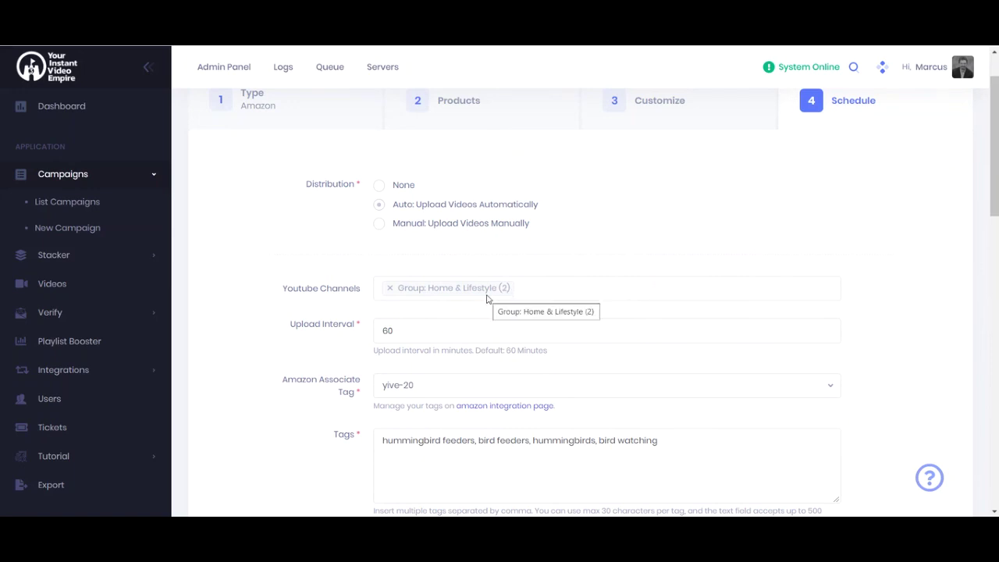
scroll(489, 295, "down", 6)
scroll(486, 295, "down", 6)
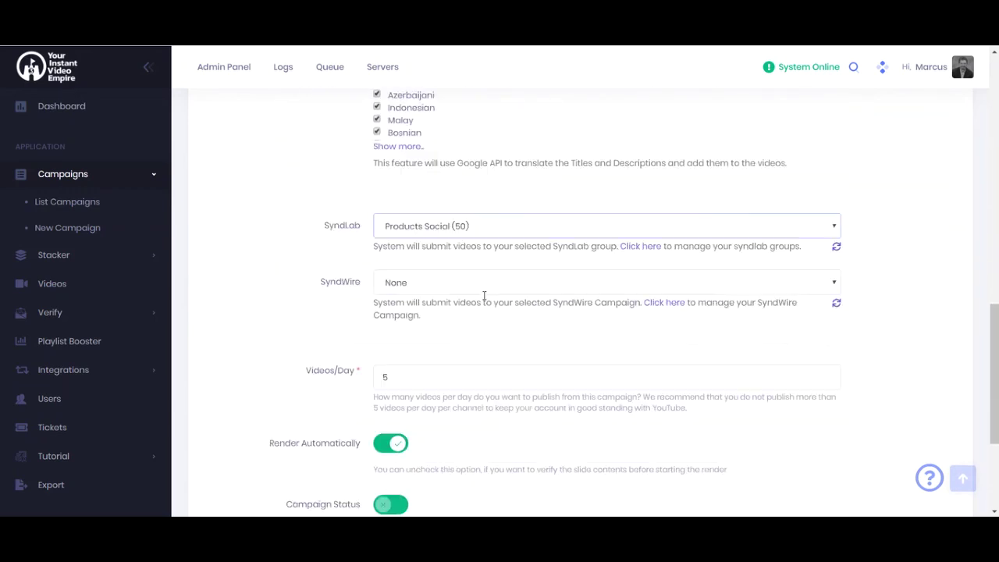
left_click(390, 234)
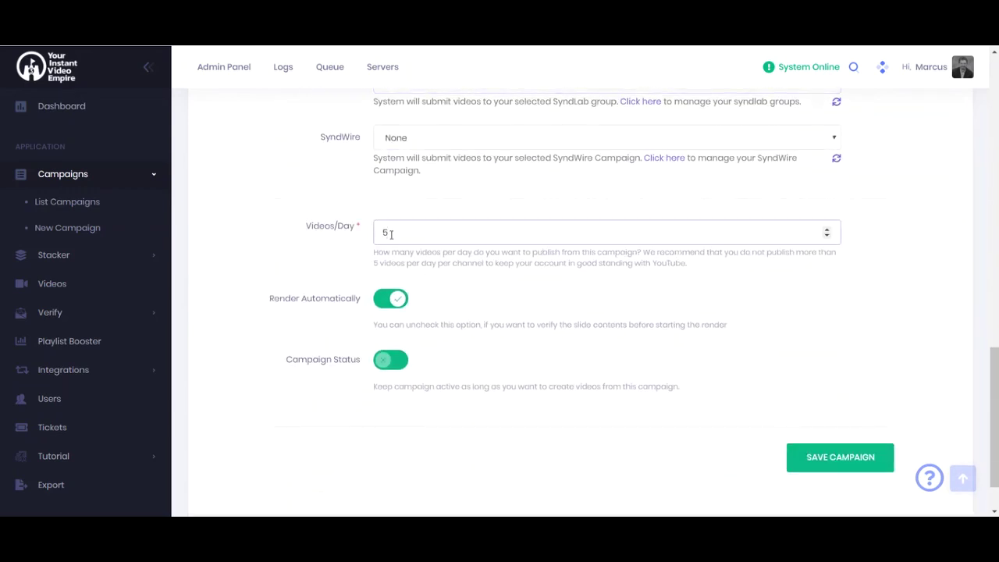
type("0")
key("BackSpace")
key("BackSpace")
type("6")
scroll(445, 215, "up", 10)
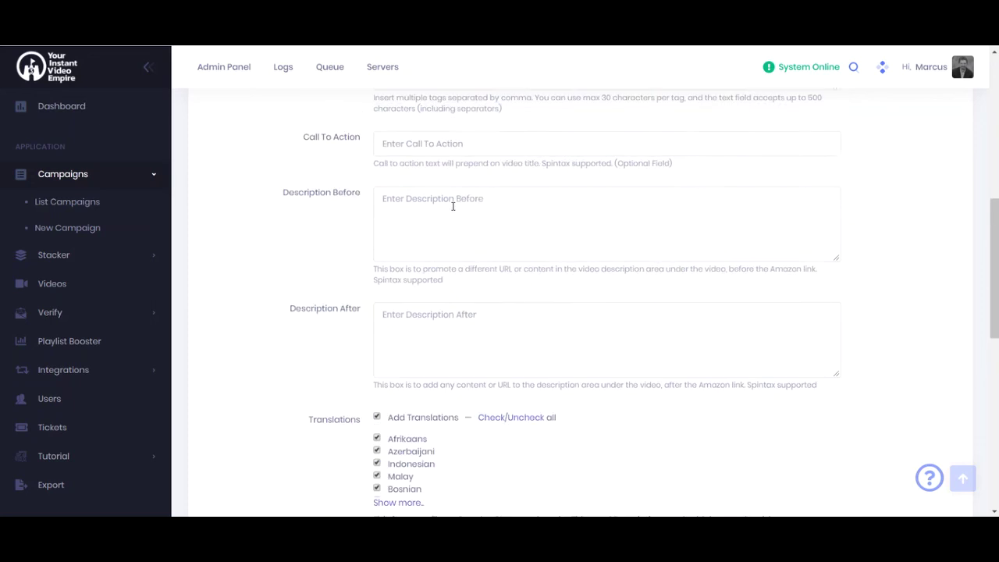
scroll(453, 206, "up", 2)
scroll(451, 211, "down", 12)
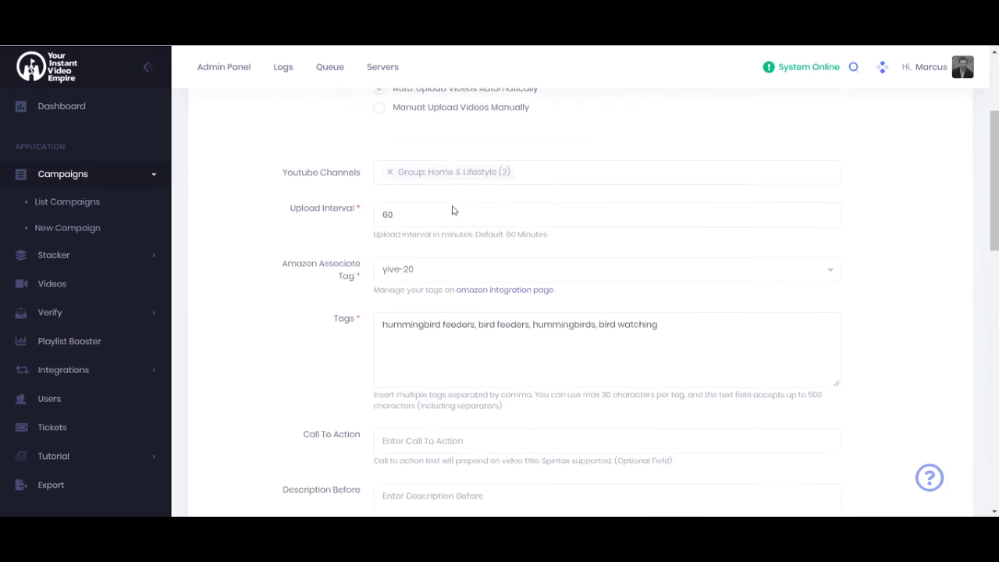
type("1")
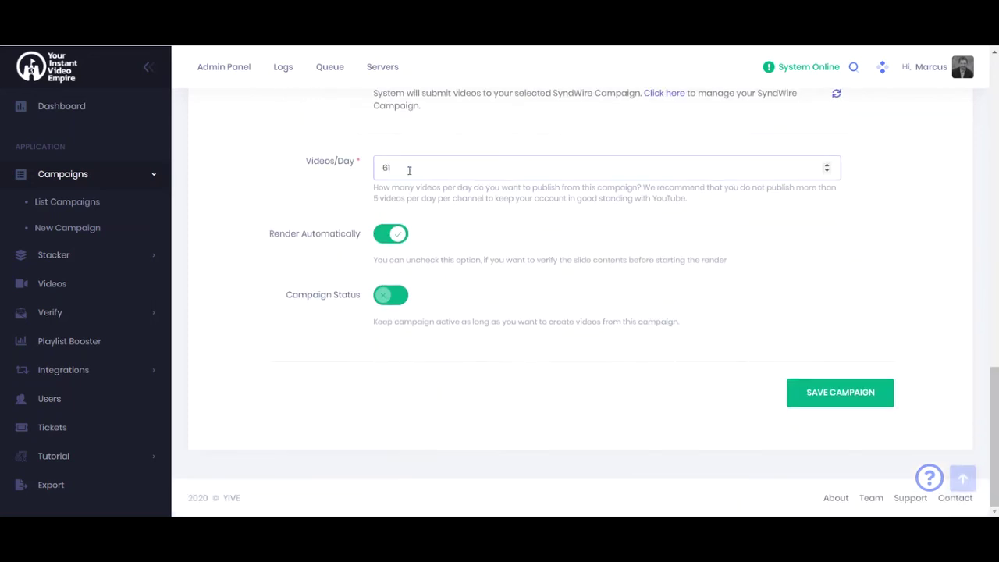
Set the campaign's number of videos per day to 20
key("ctrl+a")
type("50")
key("BackSpace")
type("2")
type("0")
left_click_drag(355, 162, 306, 163)
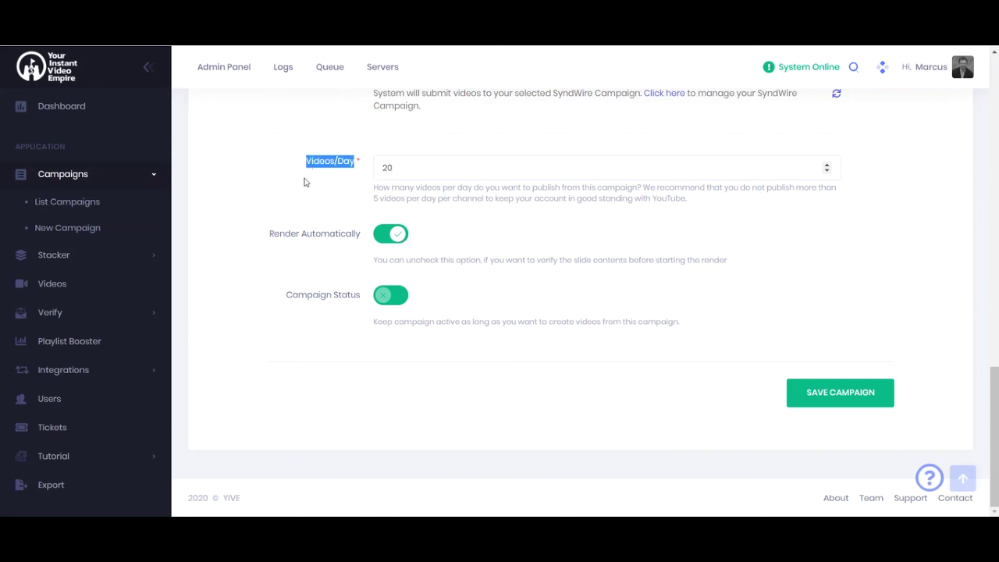
left_click(335, 179)
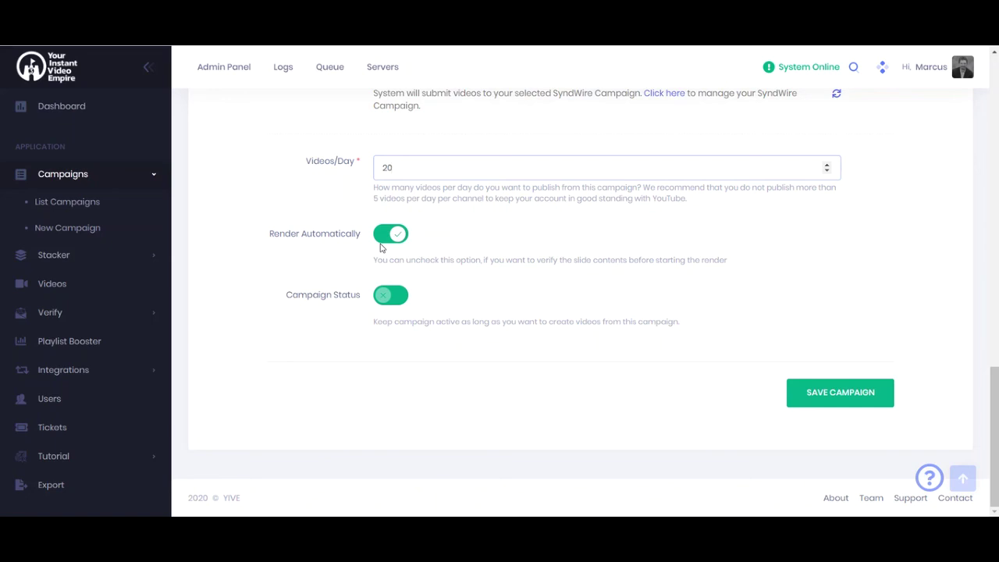
Try switching the campaign status on and off, ending with the campaign active
scroll(471, 257, "up", 10)
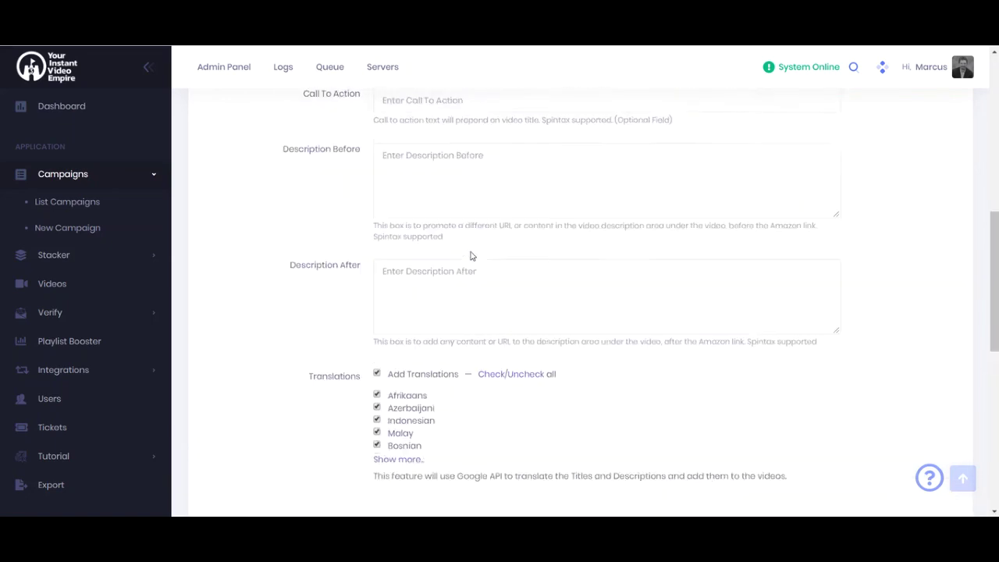
scroll(472, 256, "up", 2)
scroll(471, 256, "down", 20)
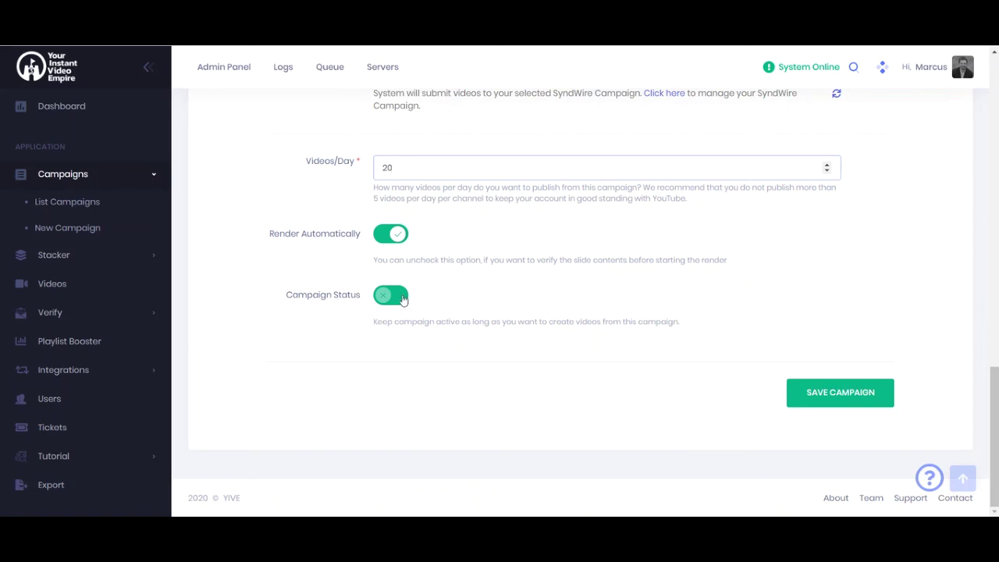
left_click(398, 297)
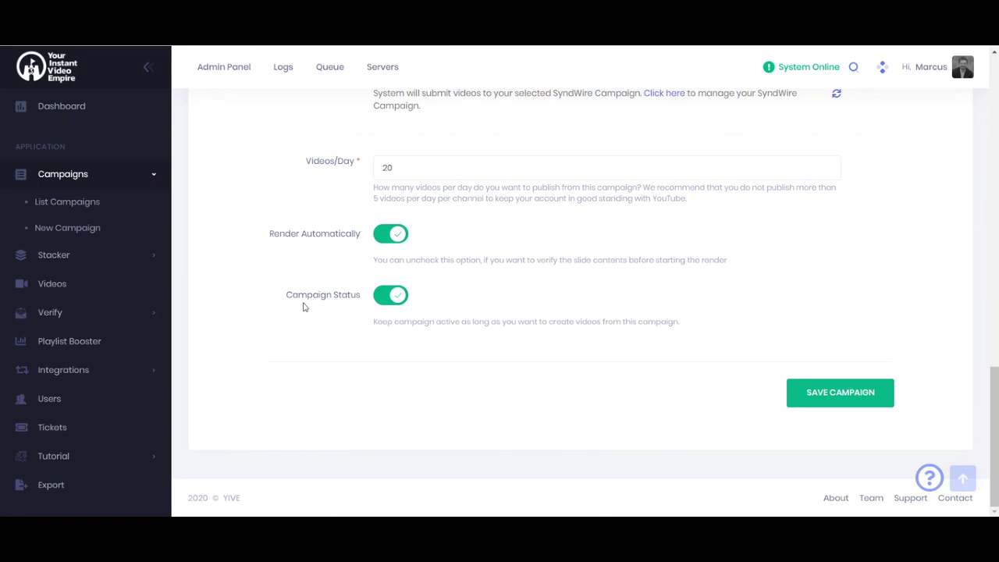
left_click(386, 303)
left_click(400, 303)
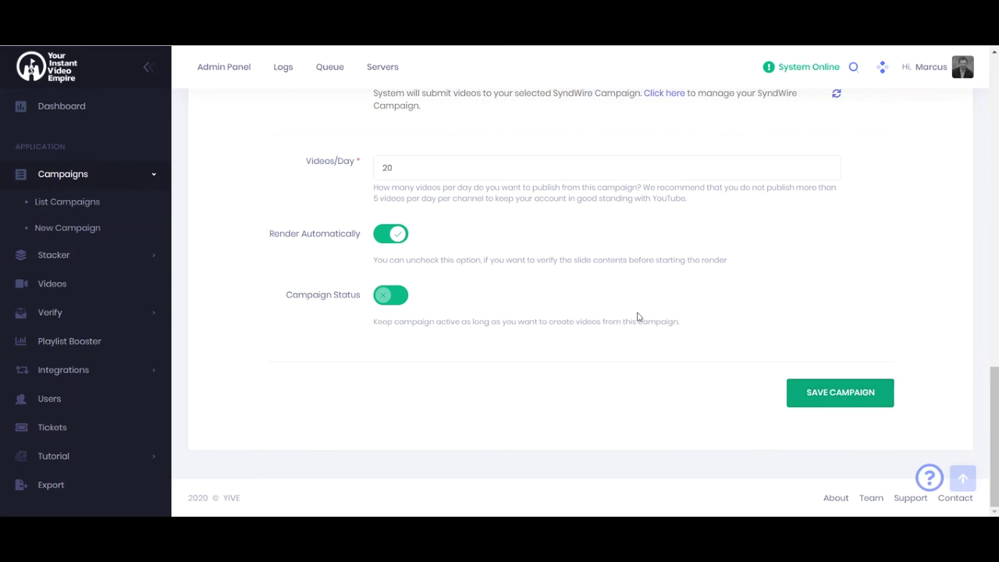
left_click(402, 304)
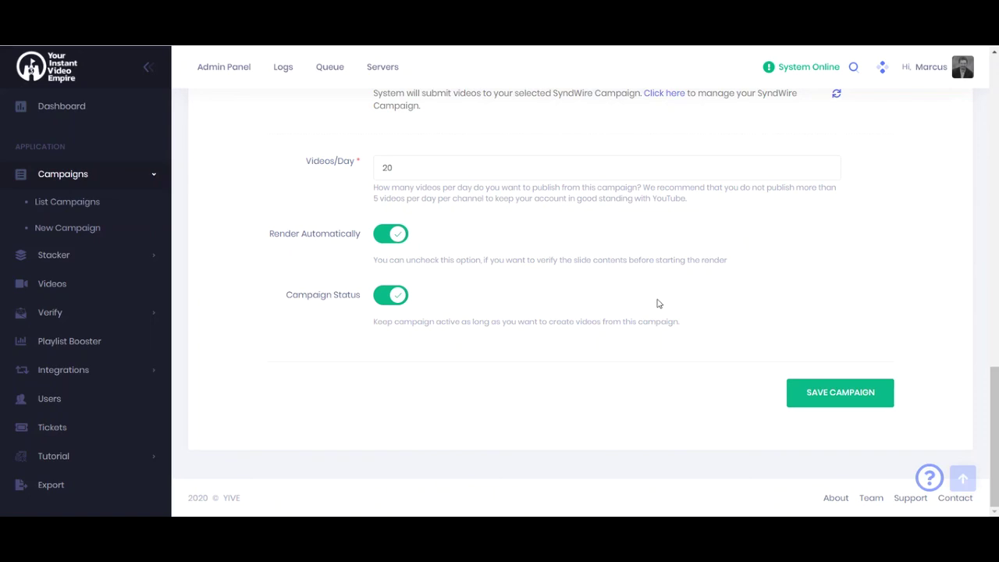
Deactivate the campaign status and save the campaign
scroll(835, 296, "up", 10)
scroll(801, 286, "up", 3)
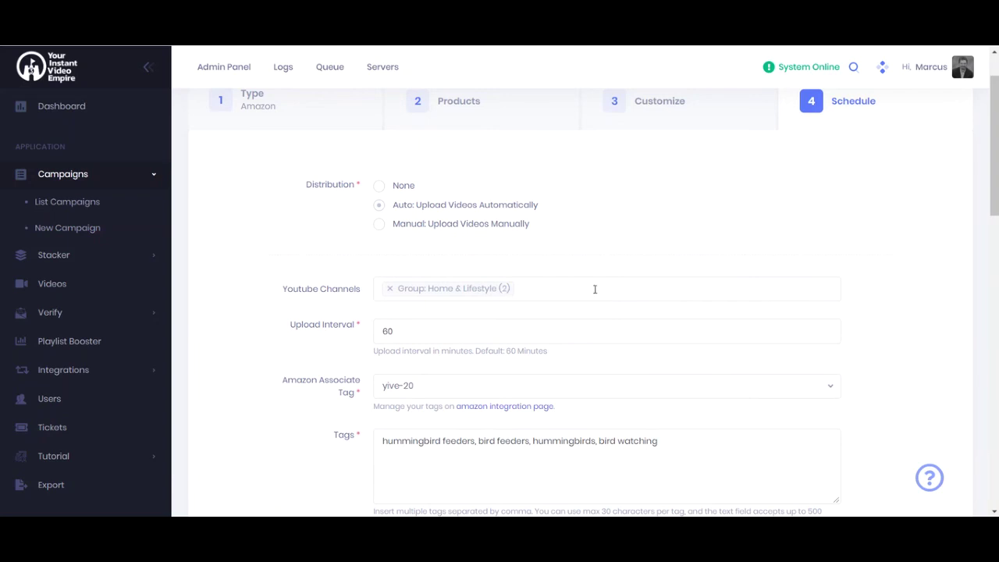
scroll(590, 290, "down", 15)
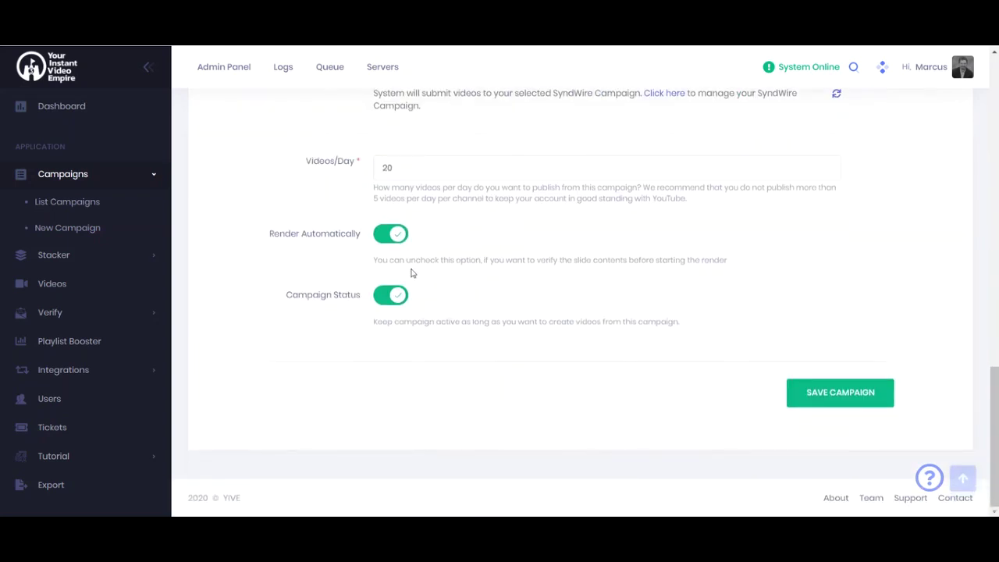
left_click(382, 305)
left_click(863, 400)
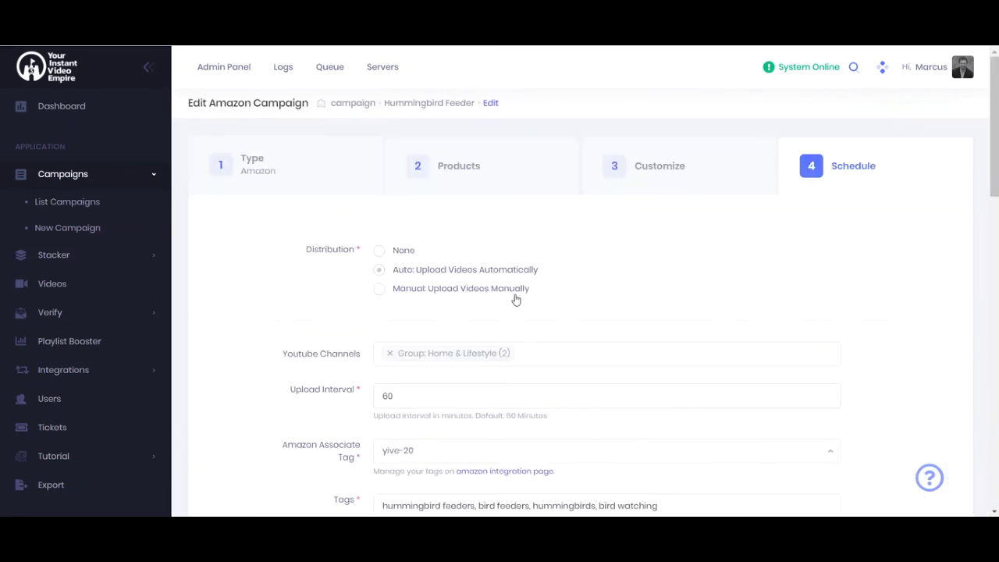
Activate the Hummingbird Feeder campaign's status and save the campaign again
scroll(511, 295, "down", 3)
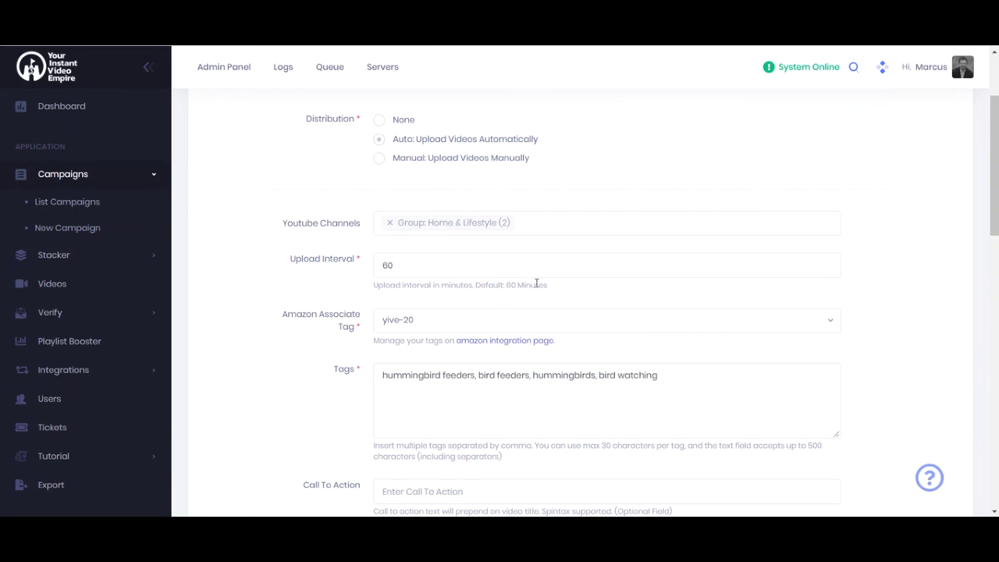
scroll(536, 289, "down", 15)
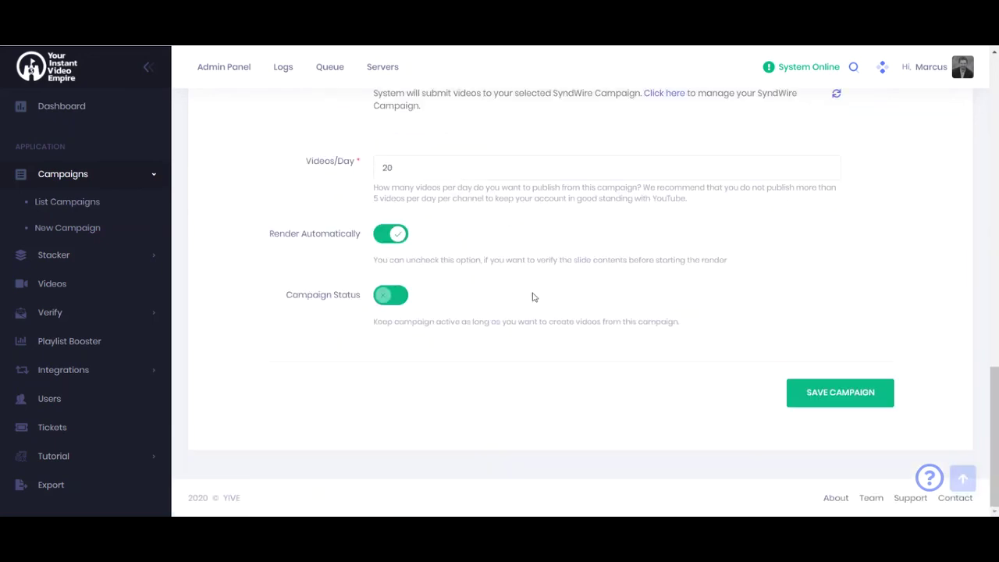
left_click(396, 300)
left_click(824, 398)
scroll(530, 346, "up", 15)
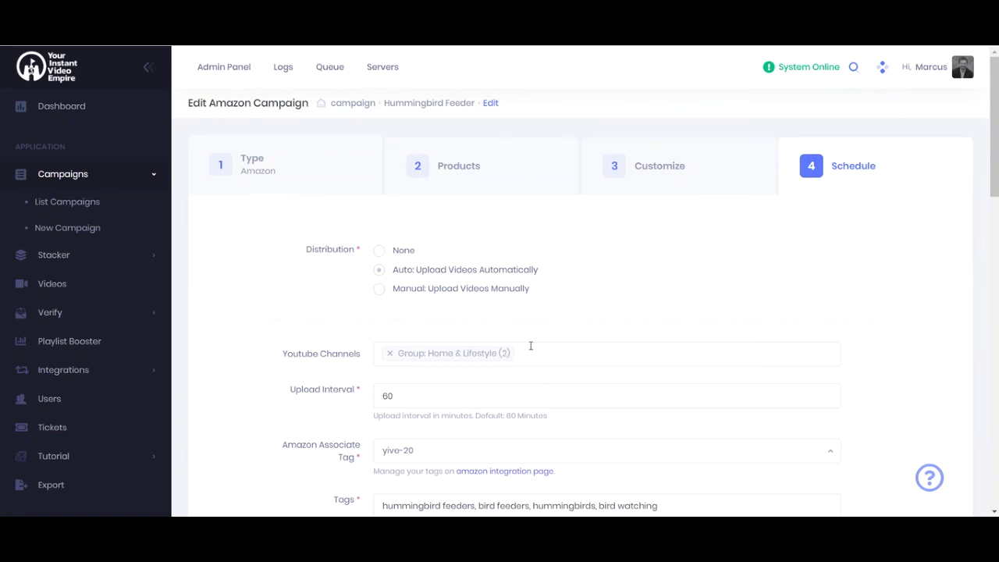
scroll(710, 304, "down", 15)
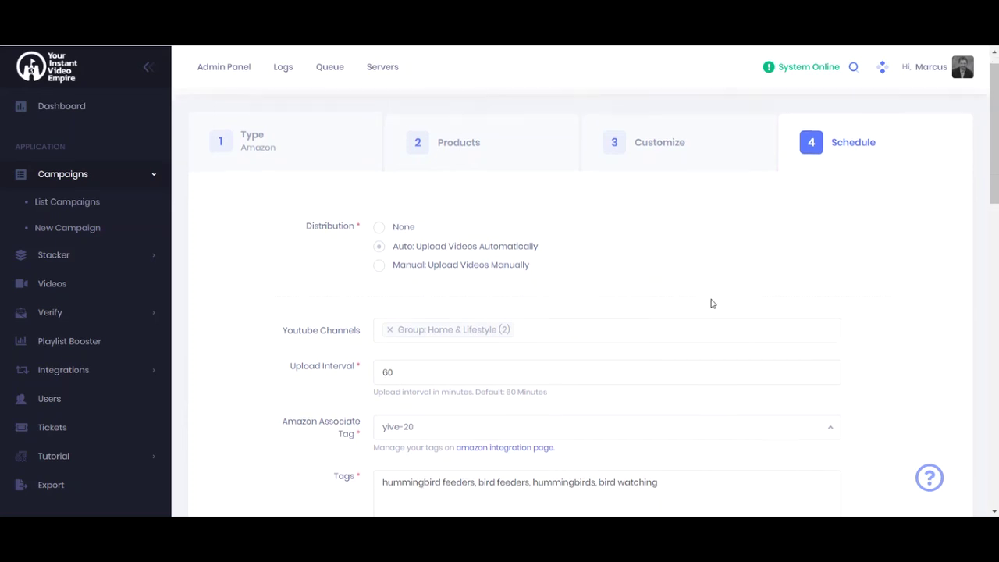
scroll(710, 303, "down", 1)
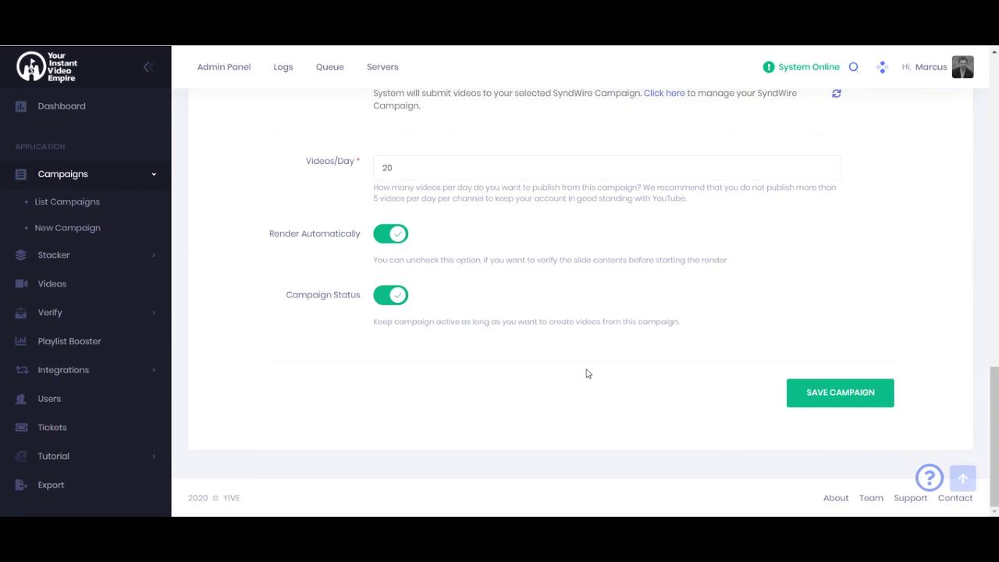
scroll(588, 373, "up", 15)
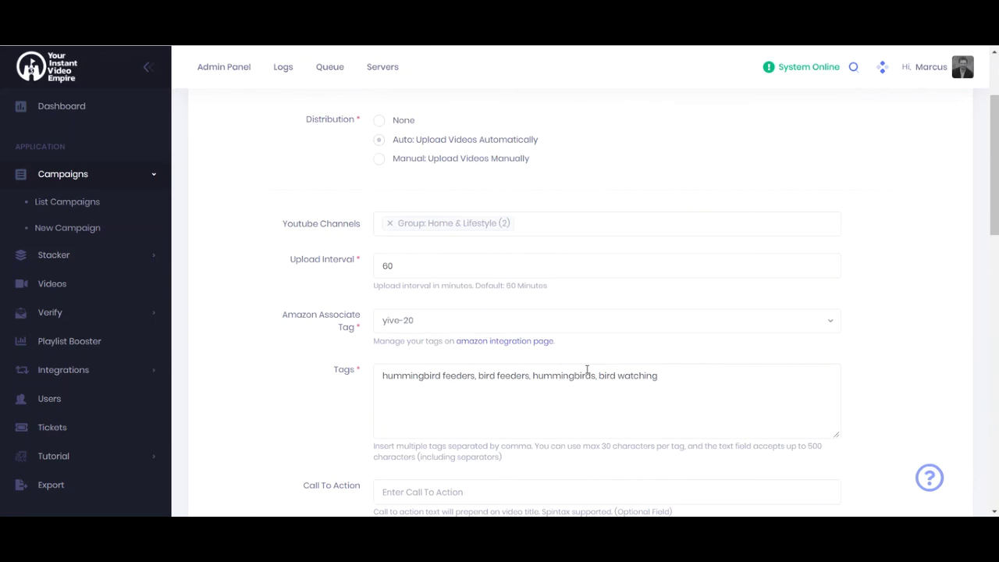
scroll(588, 373, "up", 2)
scroll(588, 373, "down", 17)
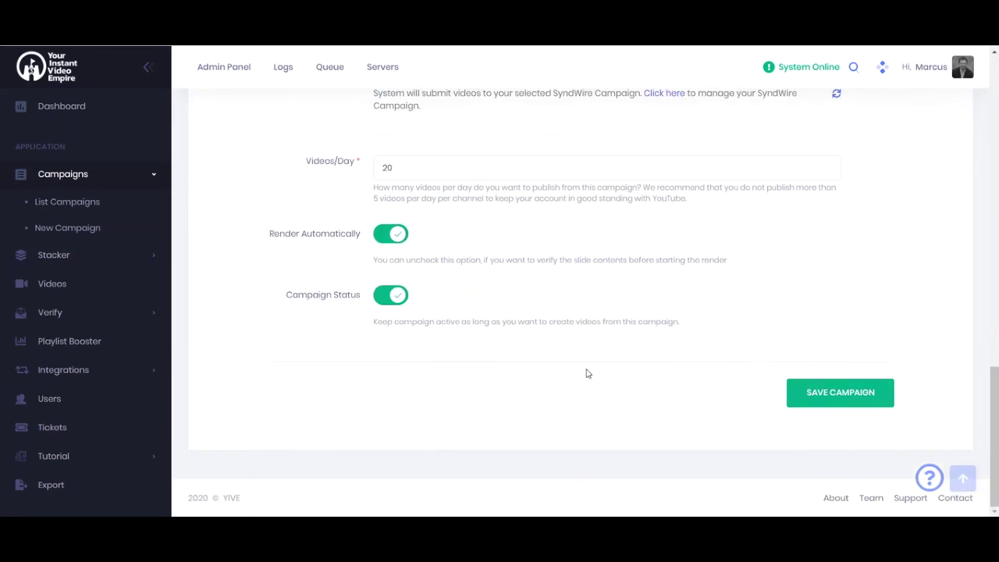